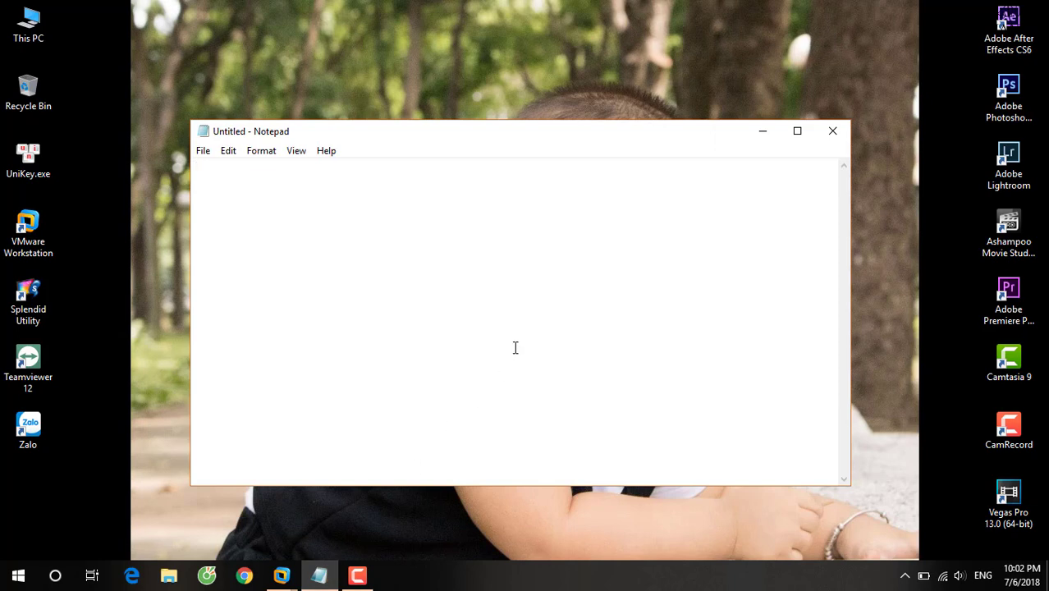
Type the Vietnamese greeting and an intro saying multi-user remote desktop applies from Windows 7 onward.
type("Chào các bạn, Hôm")
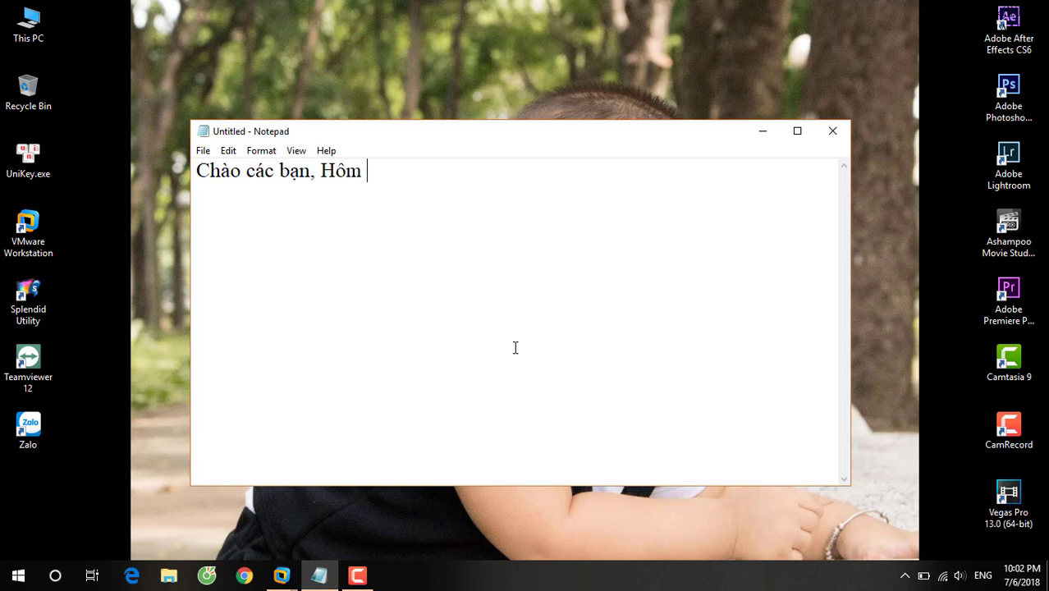
key("BackSpace")
key("BackSpace")
key("BackSpace")
key("BackSpace")
key("Return")
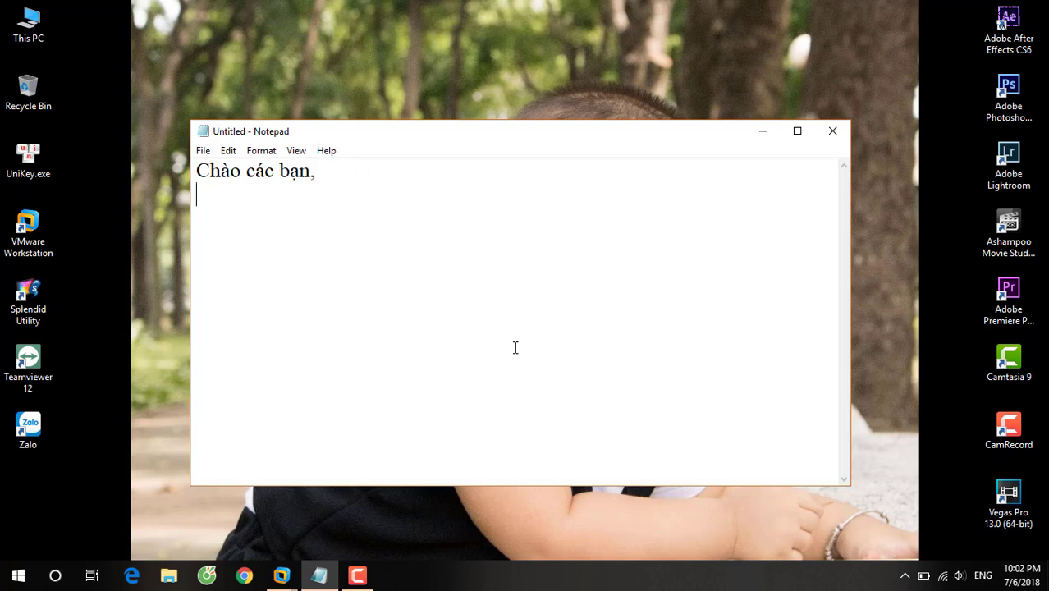
type("Hôm nay m")
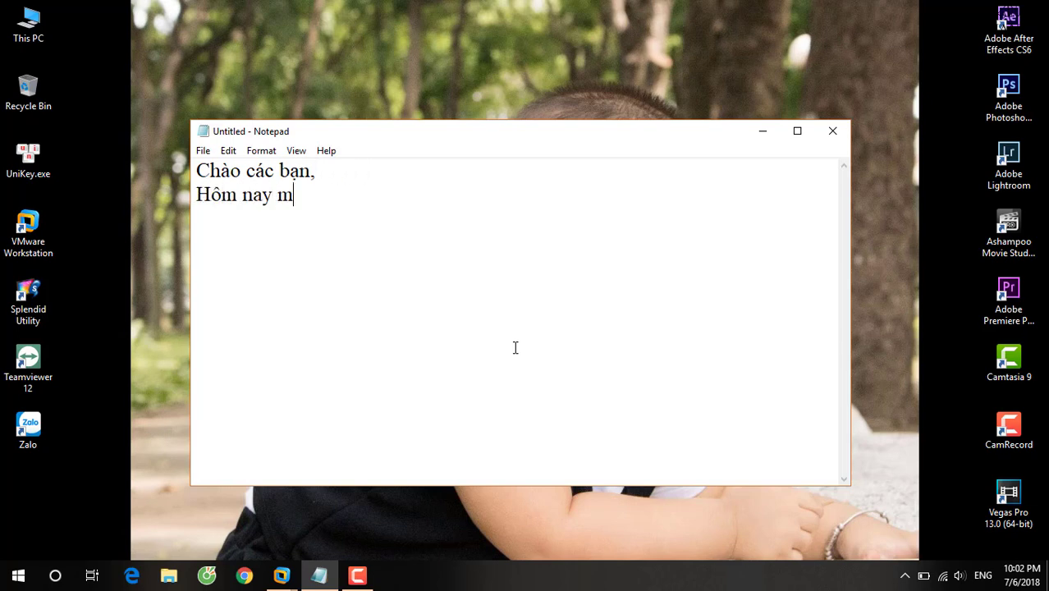
type("ình sẽ hướn")
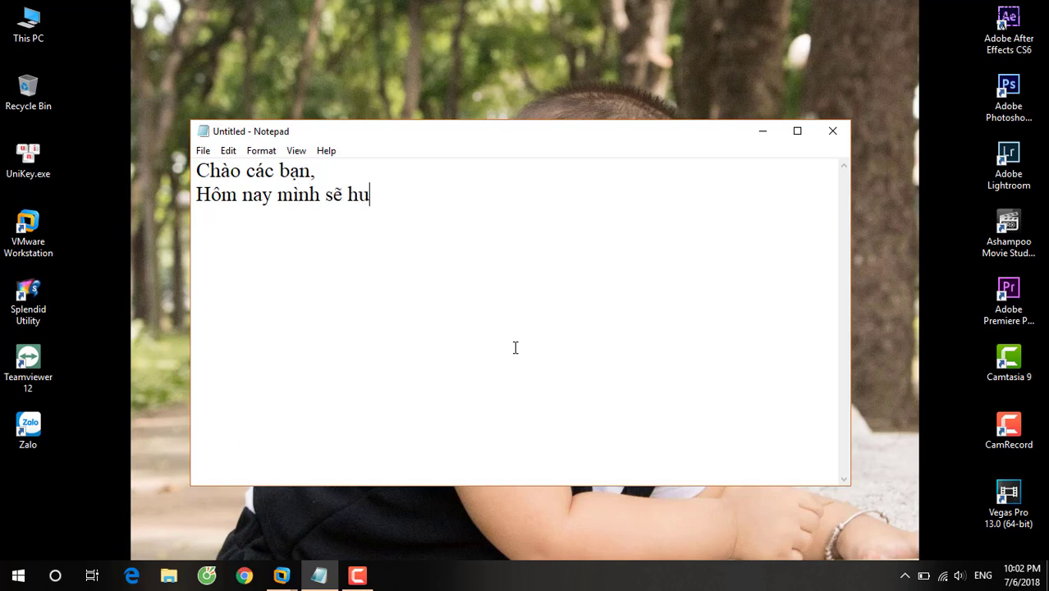
type("g dẫn các")
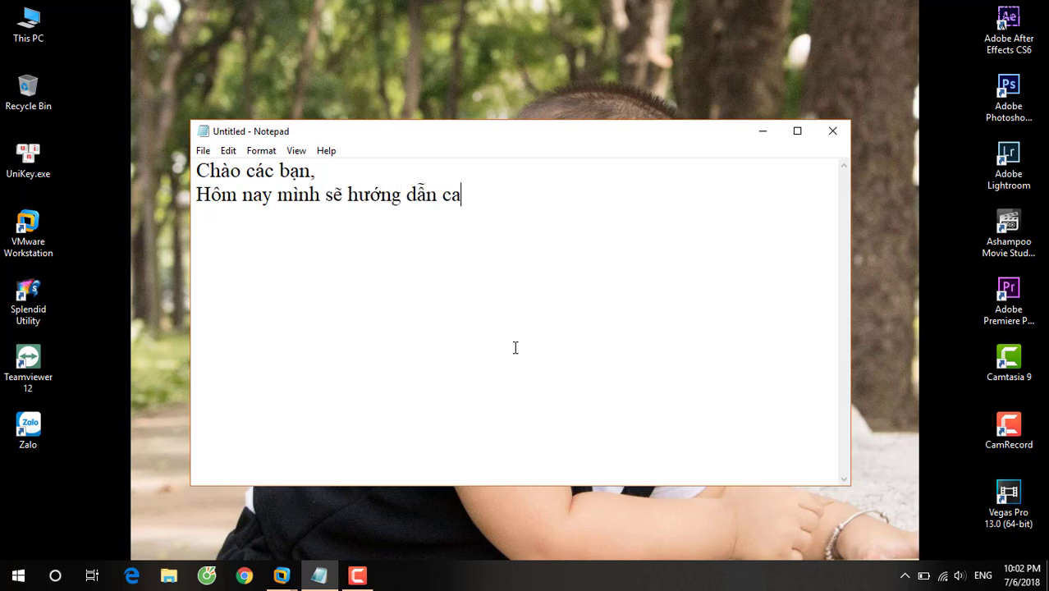
type("h làm")
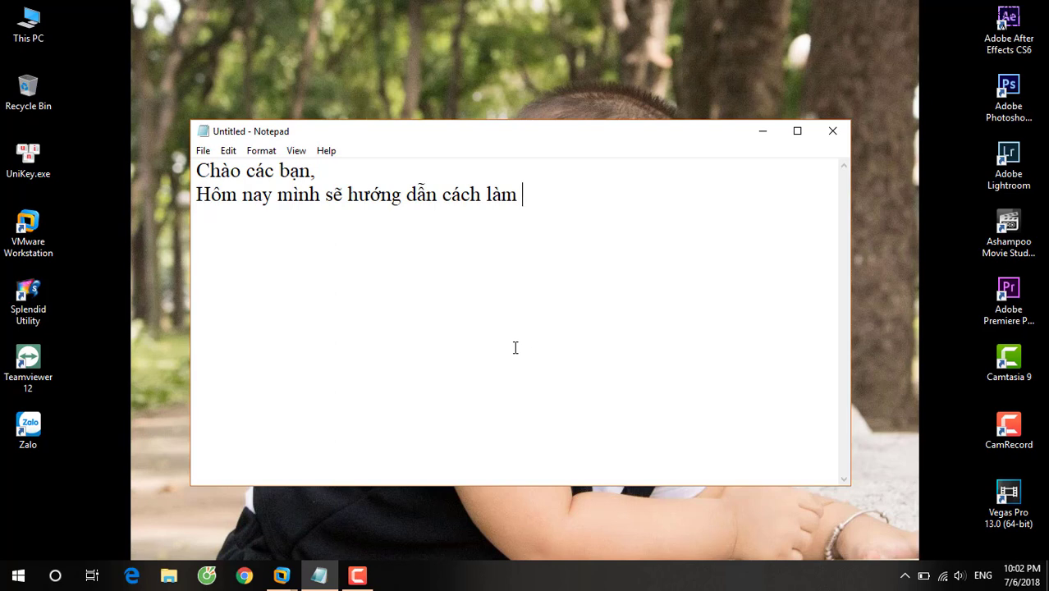
type(" remote")
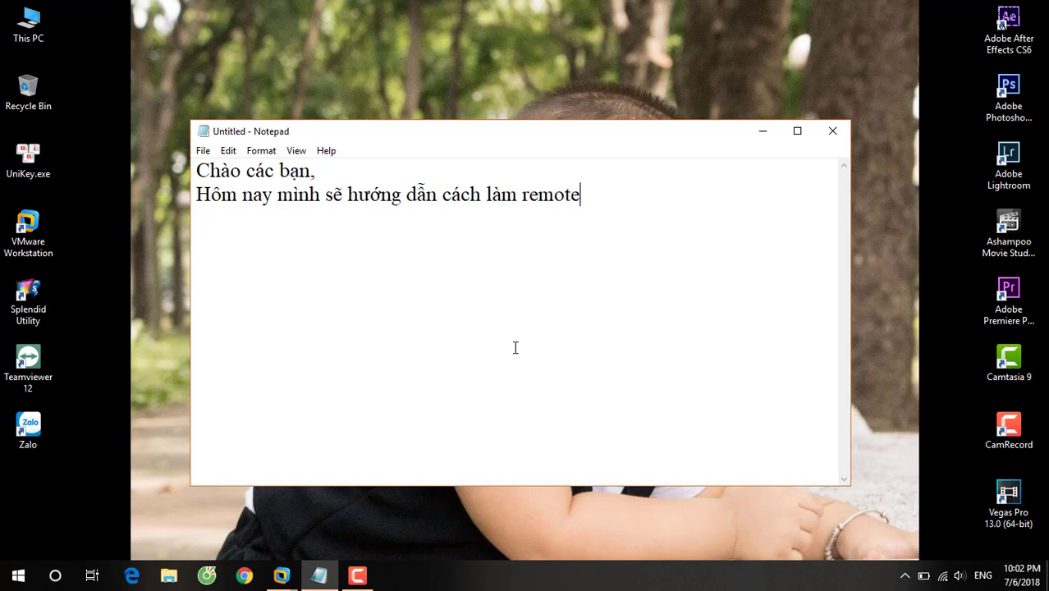
type(" desktop")
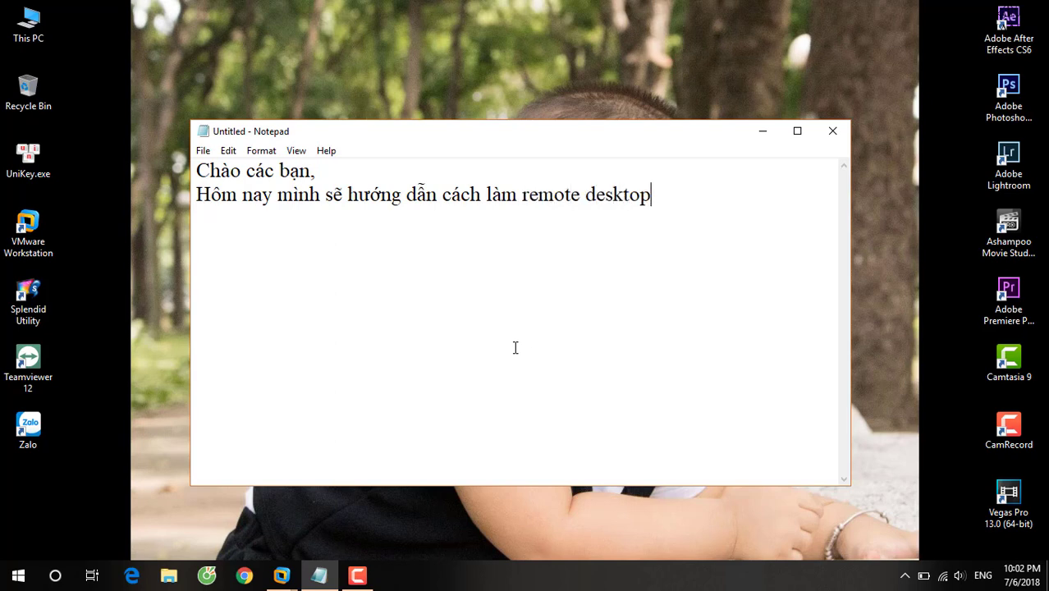
type(" nhiều us")
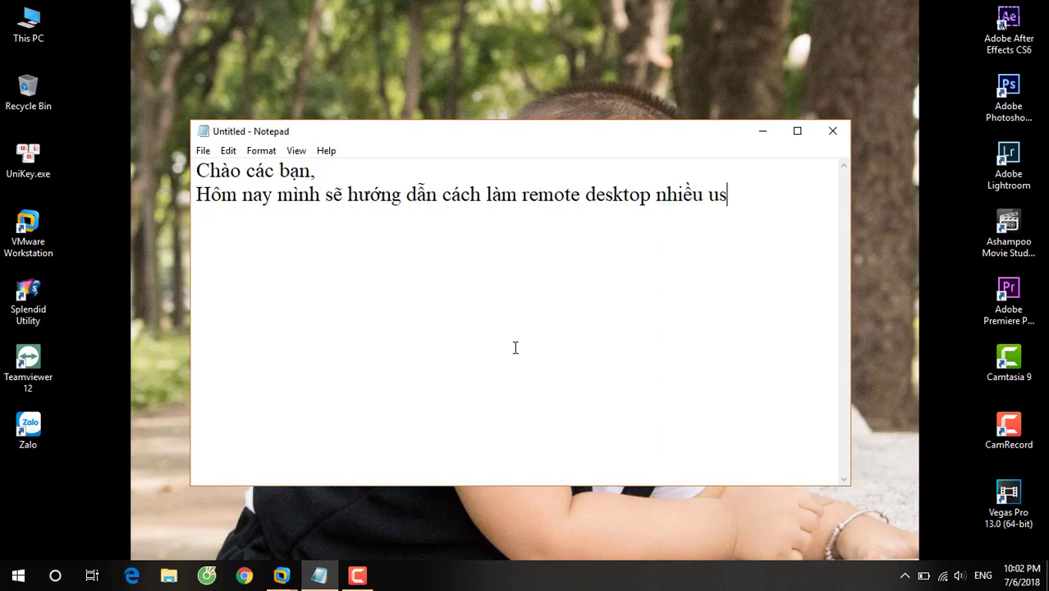
type("er vào 1")
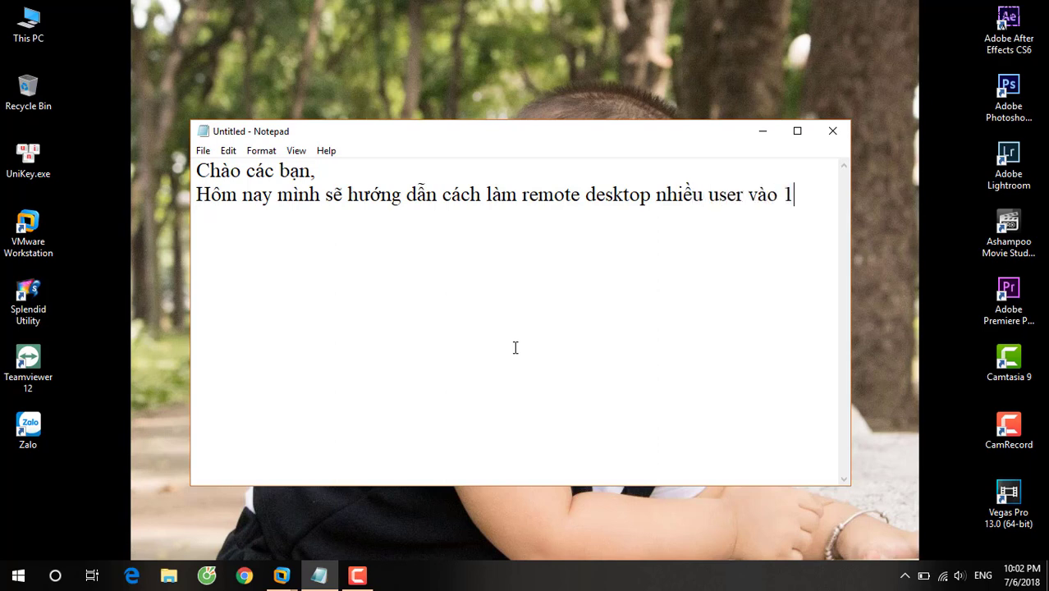
type(" máy tính")
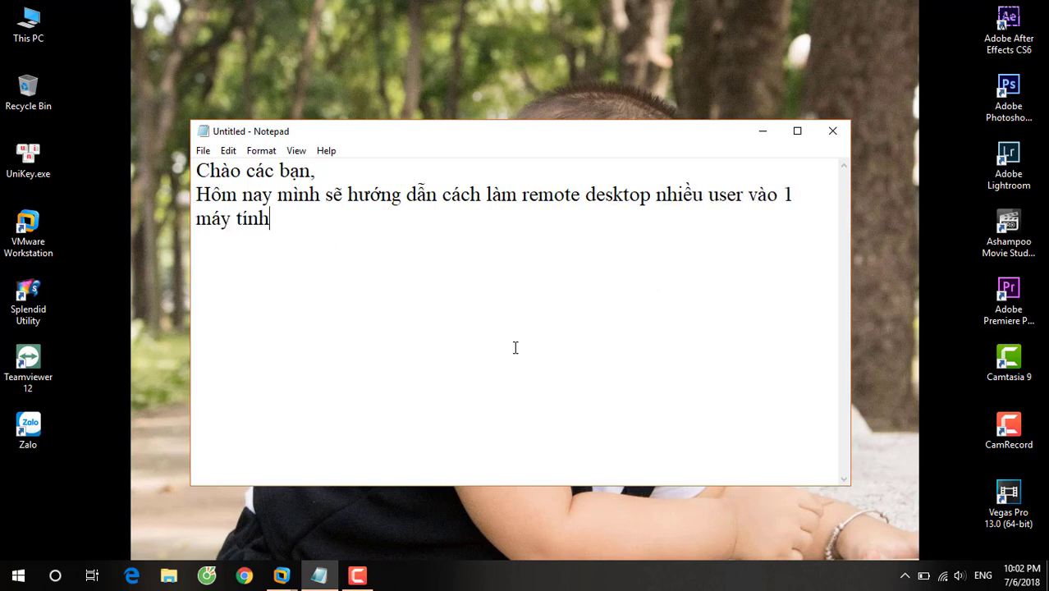
type(". ")
type("Lu")
type("u ý")
type(", cách nà")
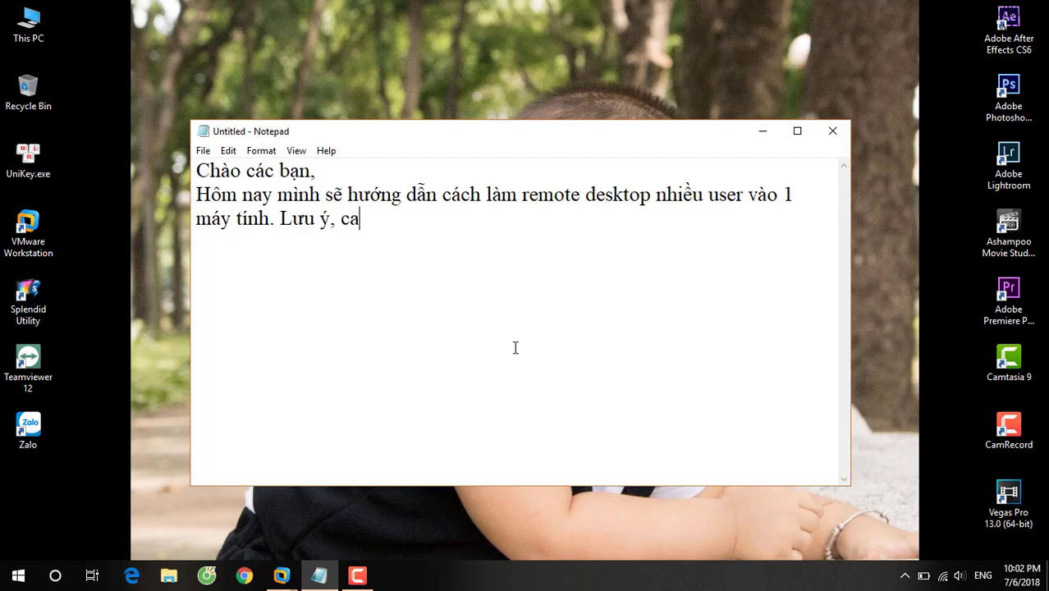
type("y ch")
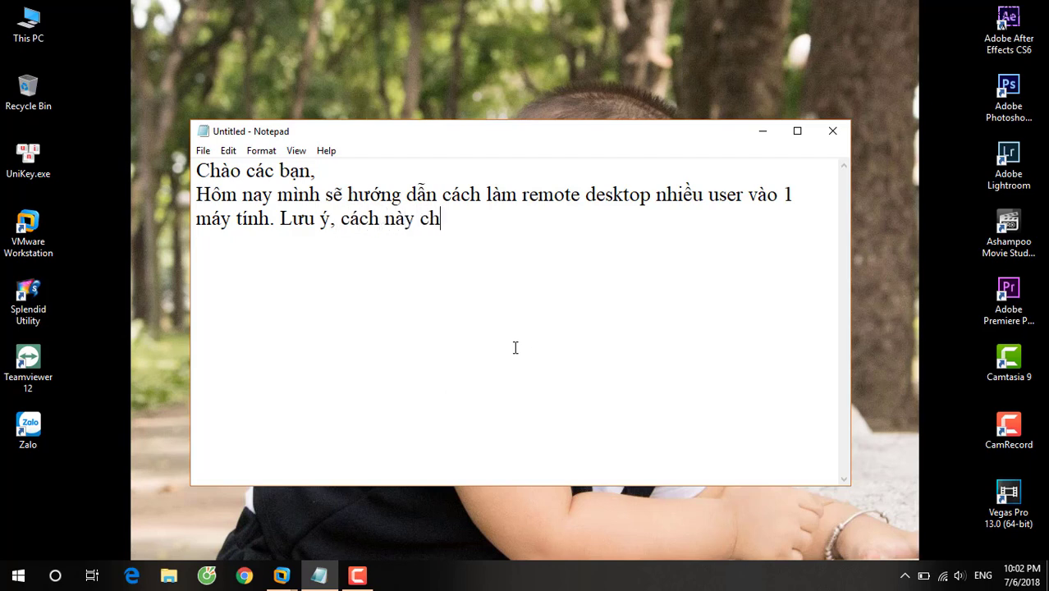
type("ỉ áp dụng từ")
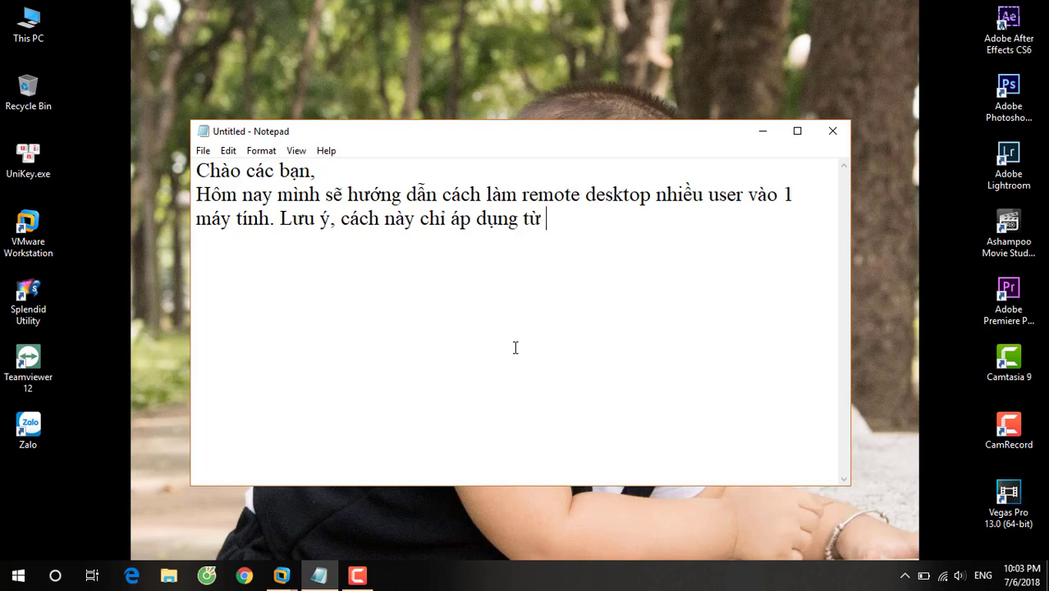
type(" windows 7")
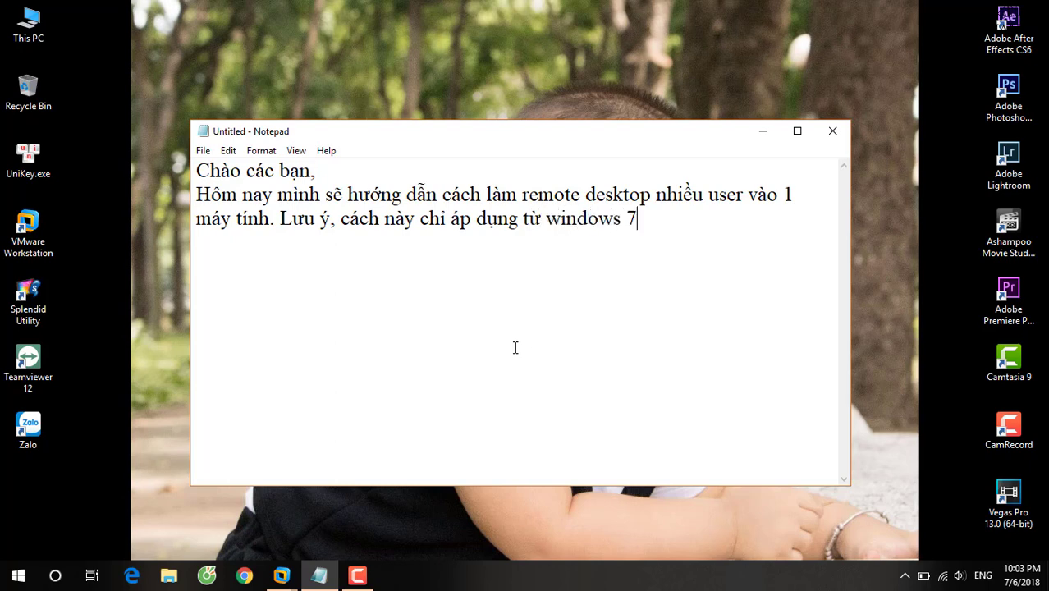
type(" trờ v62 s")
type("au")
key("BackSpace")
key("BackSpace")
key("BackSpace")
key("BackSpace")
key("BackSpace")
key("BackSpace")
key("BackSpace")
key("BackSpace")
key("BackSpace")
type("ơ về sau")
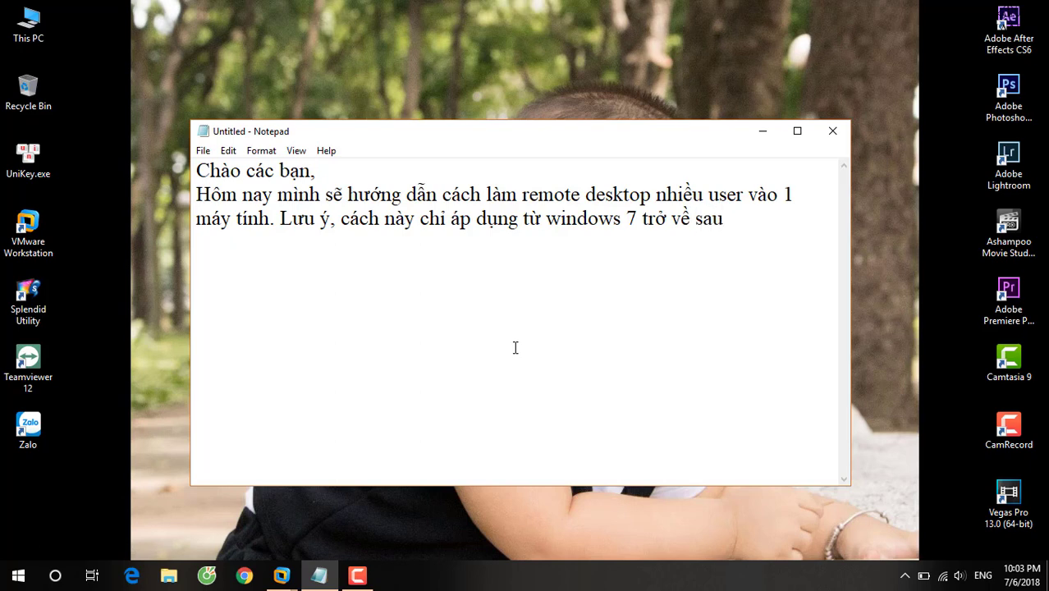
type(" như win ")
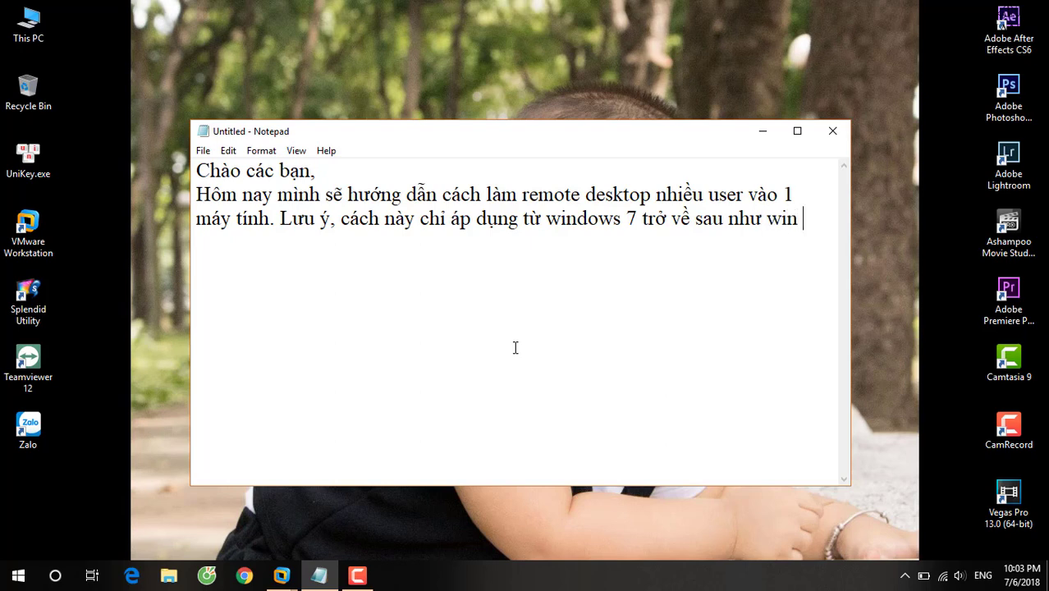
type("7, XP,....")
key("Return")
Write the paragraph on remote sessions ejecting the current user and blocking others, ending 'Các bạn xem ví du sau nhe'.
type("Khi ca")
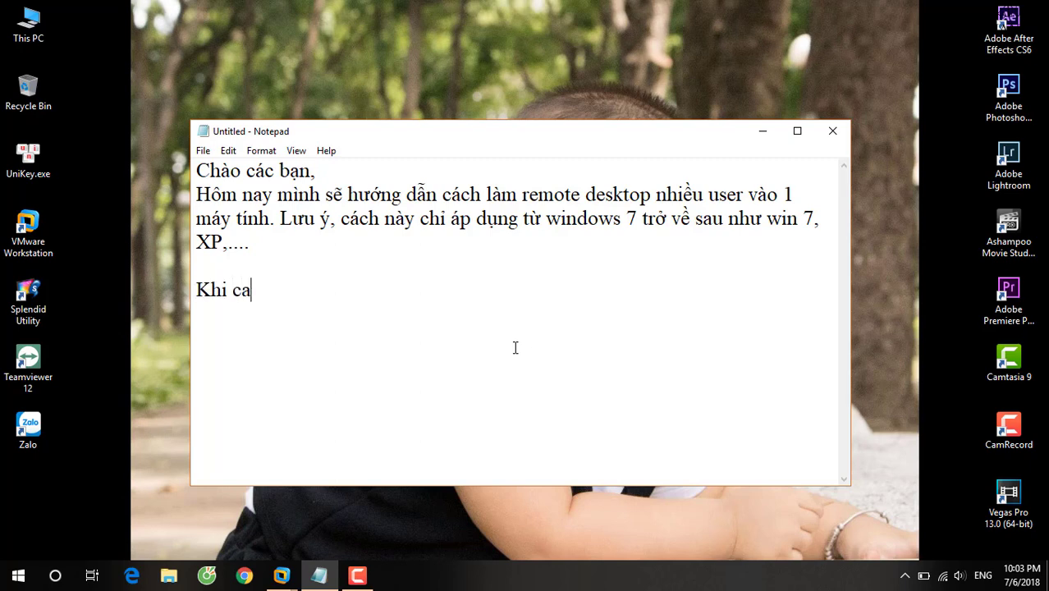
type("os")
key("BackSpace")
type("c banj remote")
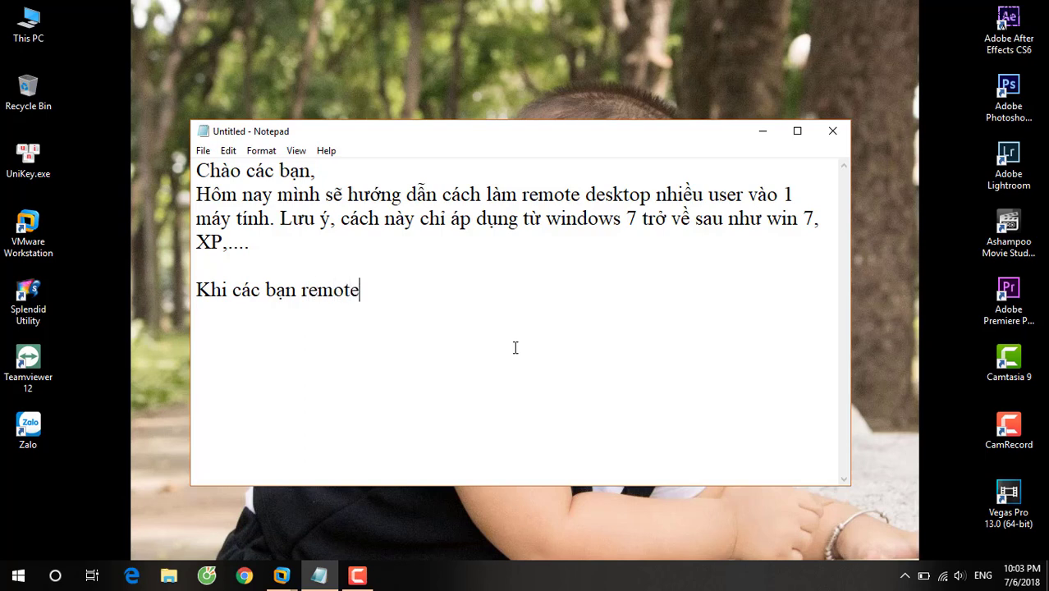
type(" deskto")
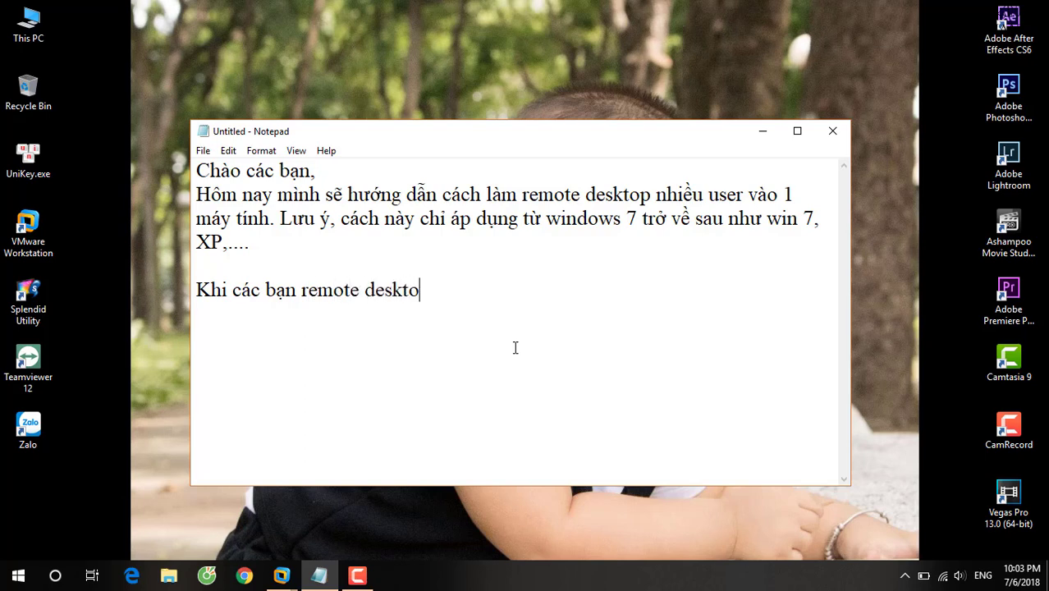
type("p vaof 1 mays tinhs")
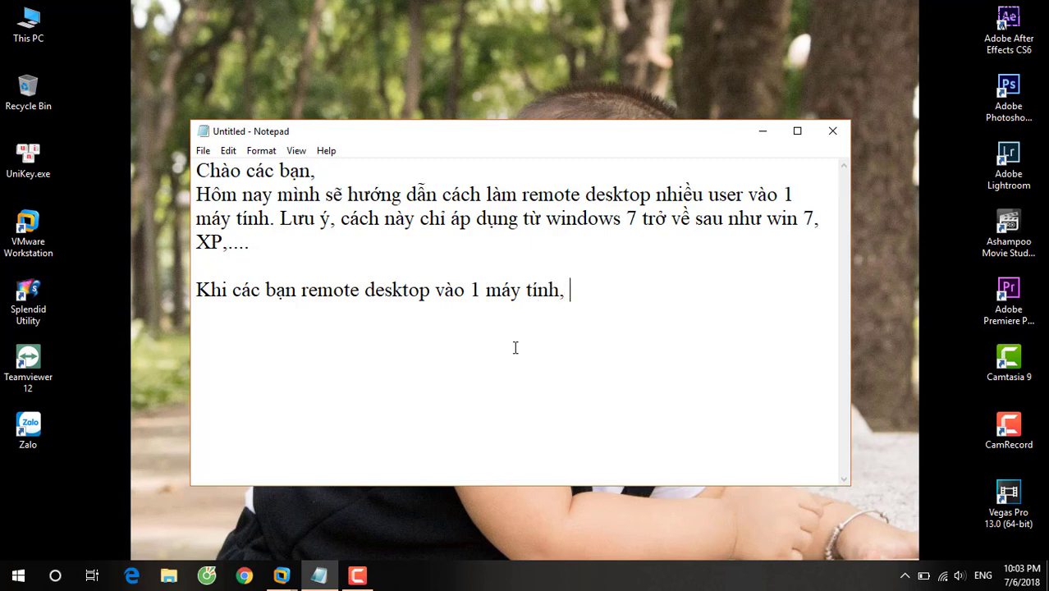
type(", thif use")
type("r ddang su")
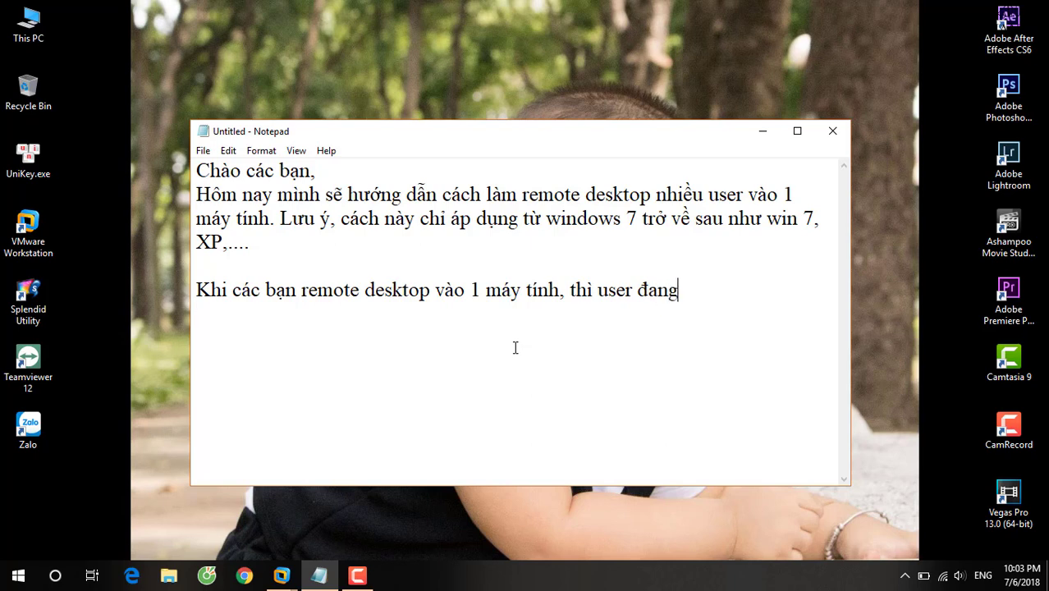
type("r ddungj mays")
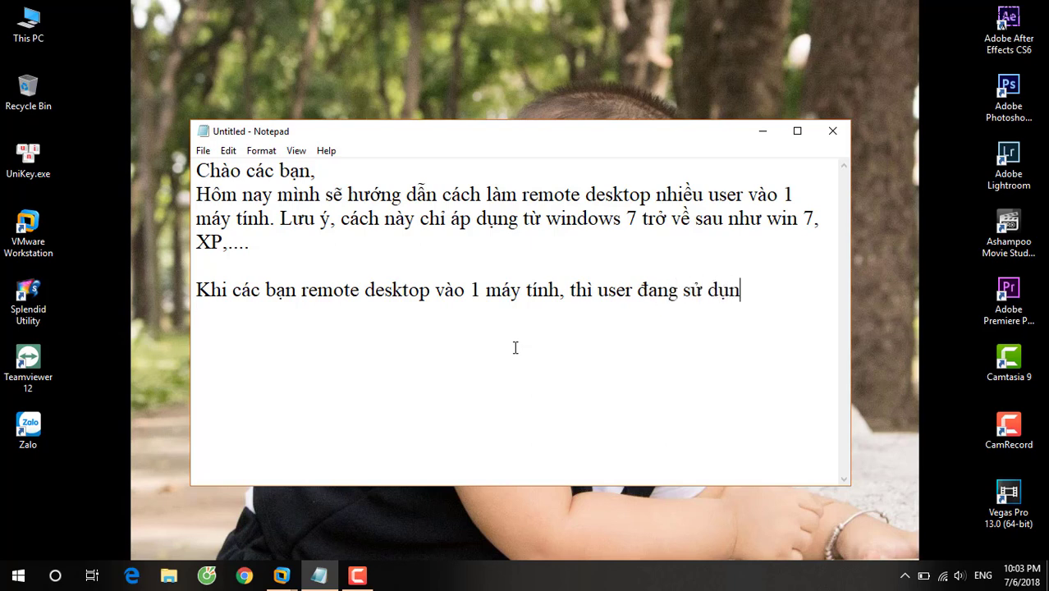
type(" ddos se")
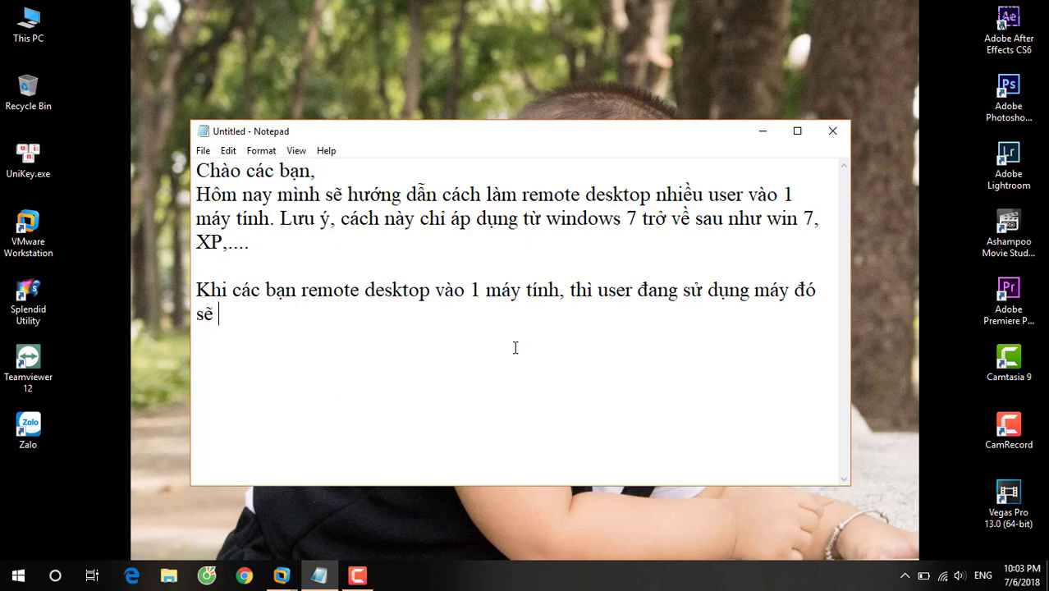
type(" bij vawng ra")
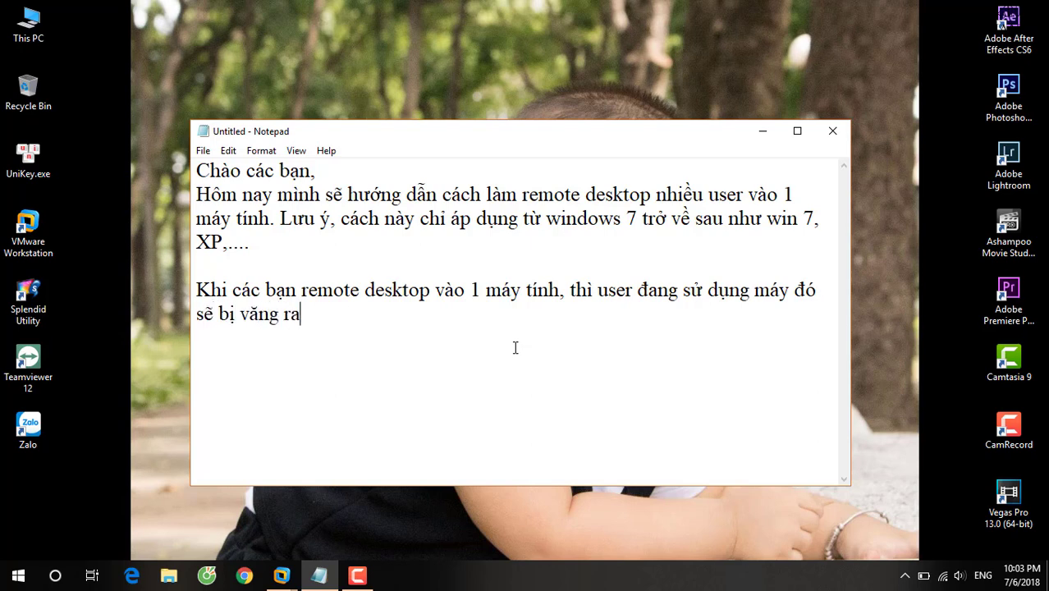
type(" ddooe")
key("BackSpace")
key("BackSpace")
type("eer nhuo82ng")
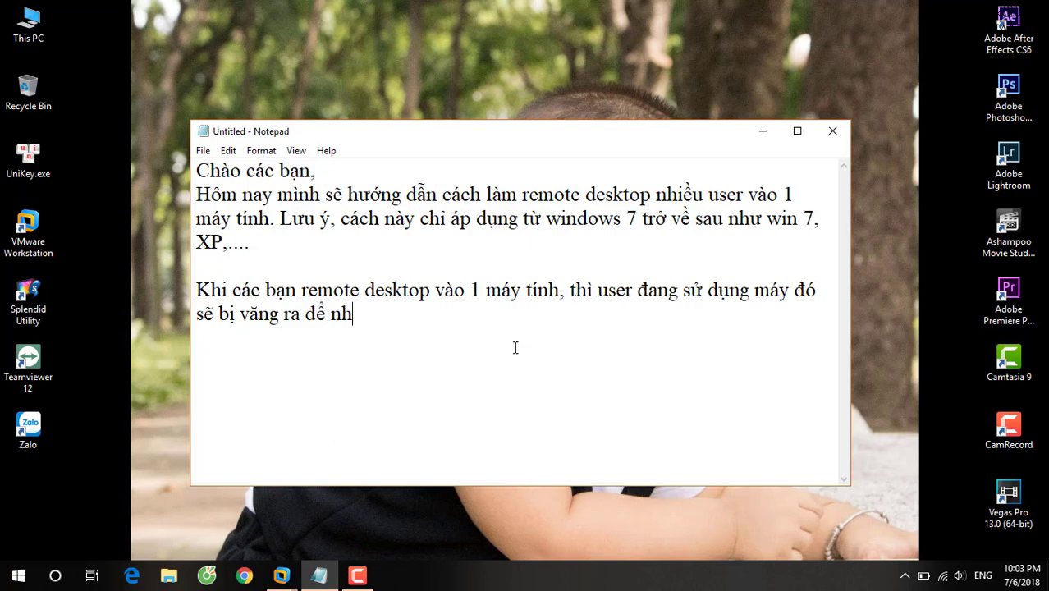
key("BackSpace")
key("BackSpace")
key("BackSpace")
key("BackSpace")
key("BackSpace")
key("BackSpace")
type("uowfng cho")
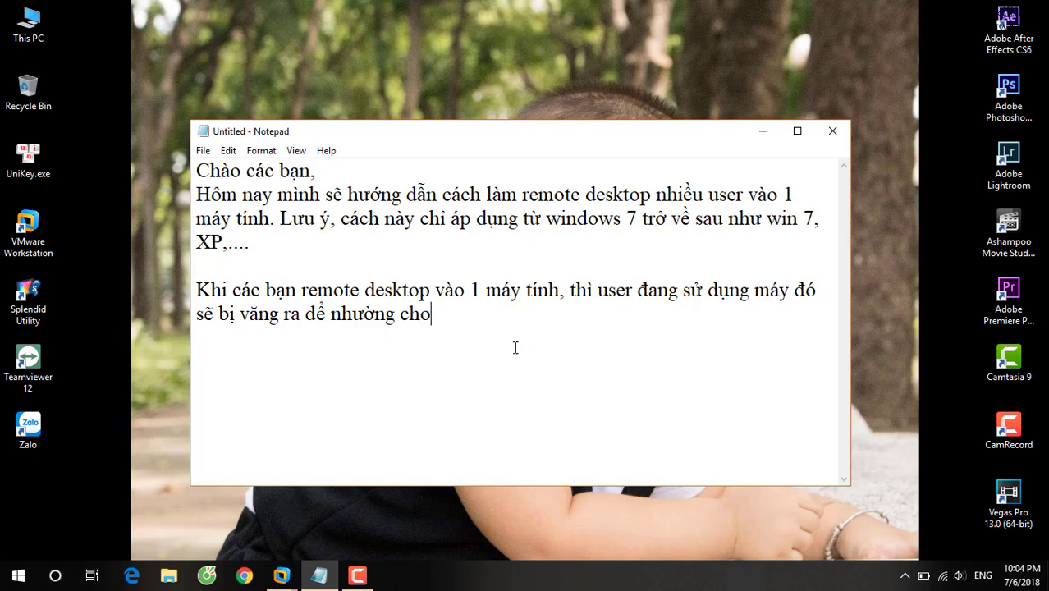
type(" 1 người kha")
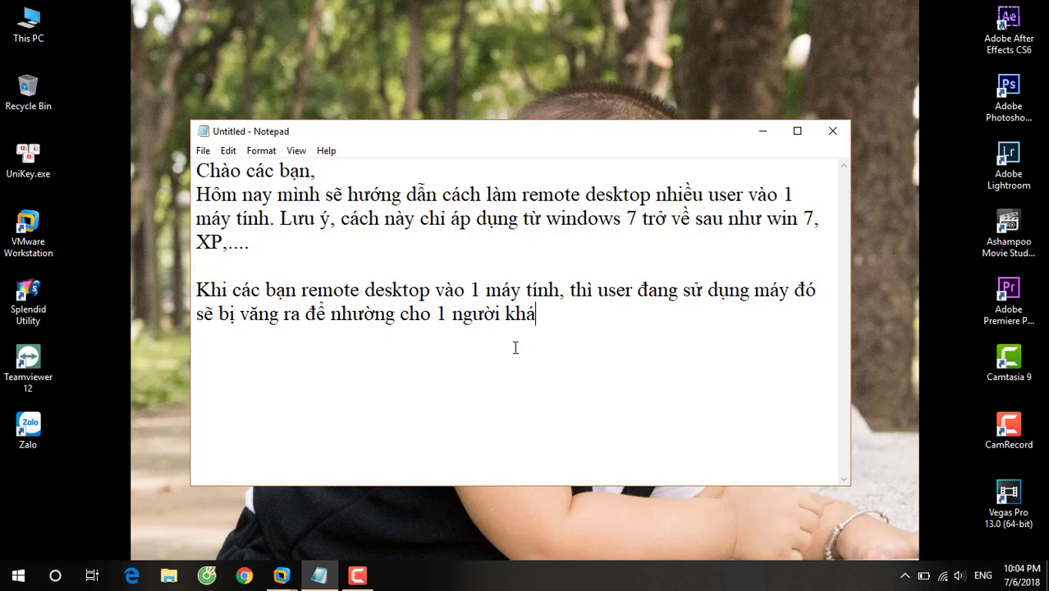
type("c remote vào")
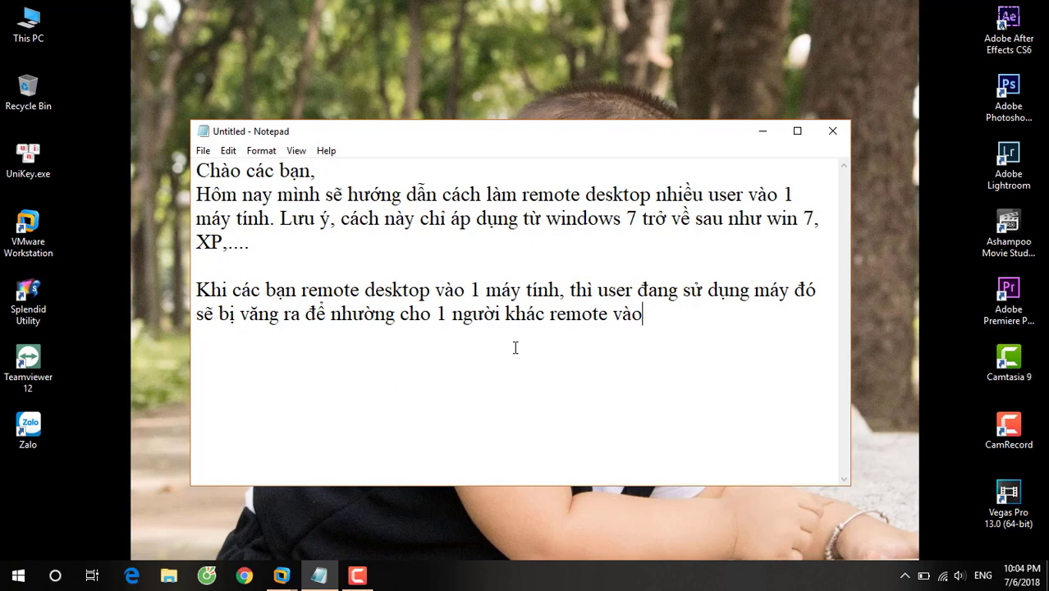
type(", va")
type(" khi")
type(" đã c")
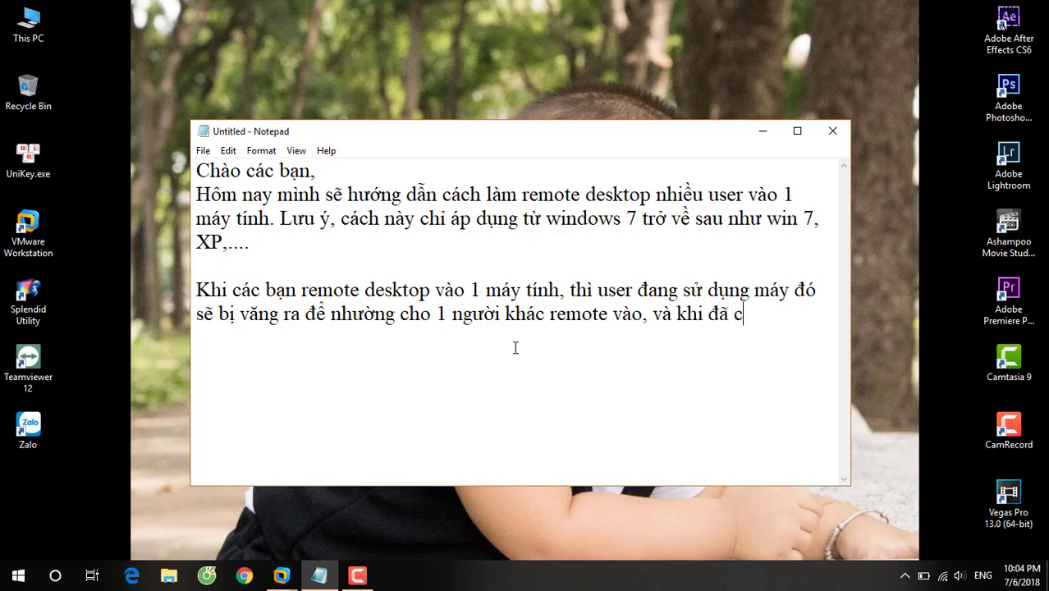
type("ó 1 người na")
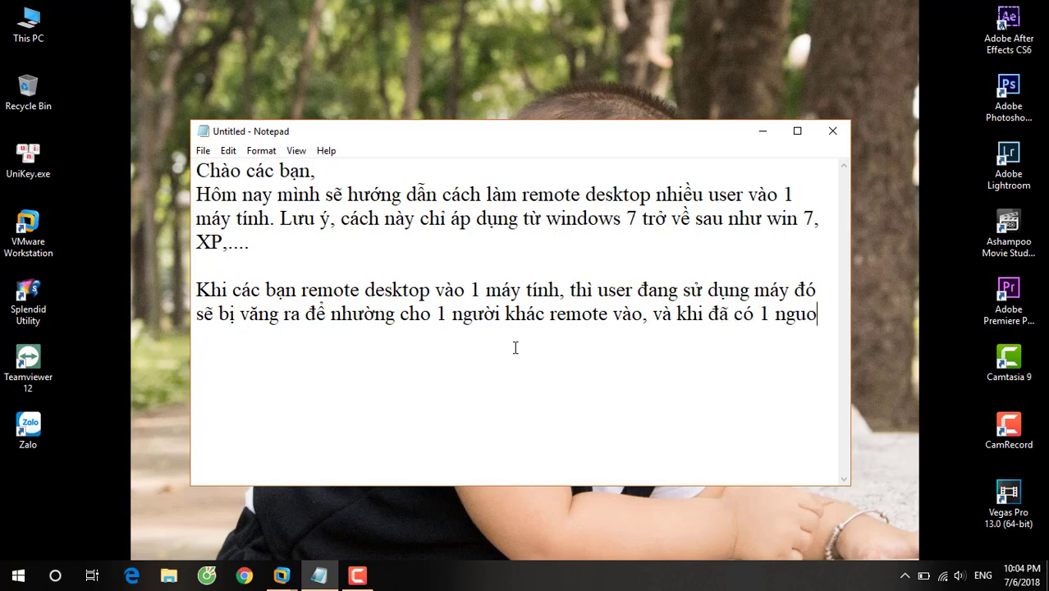
type("o đó")
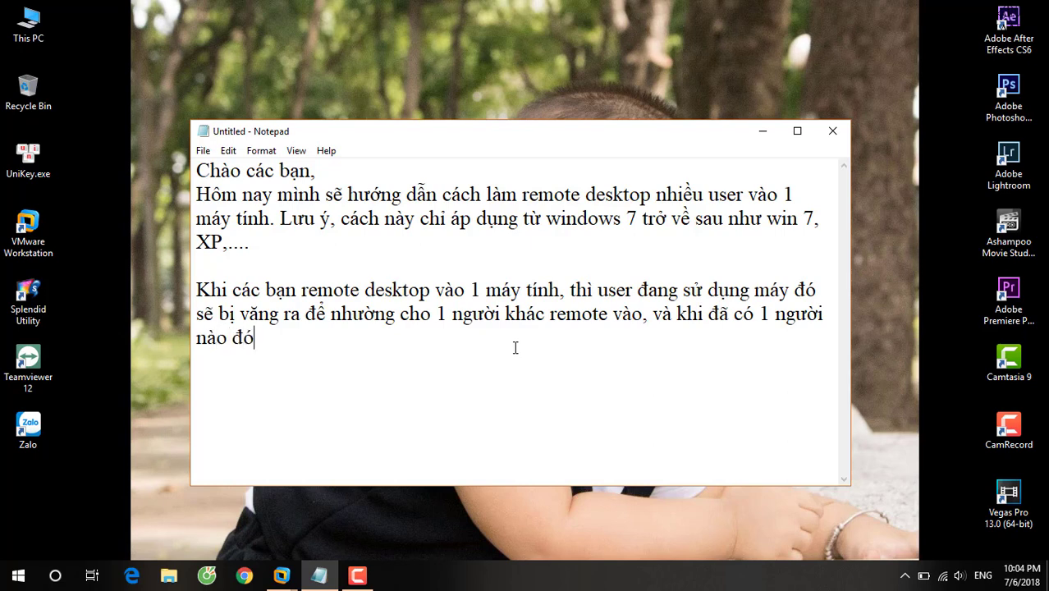
type(" remote vào rồi")
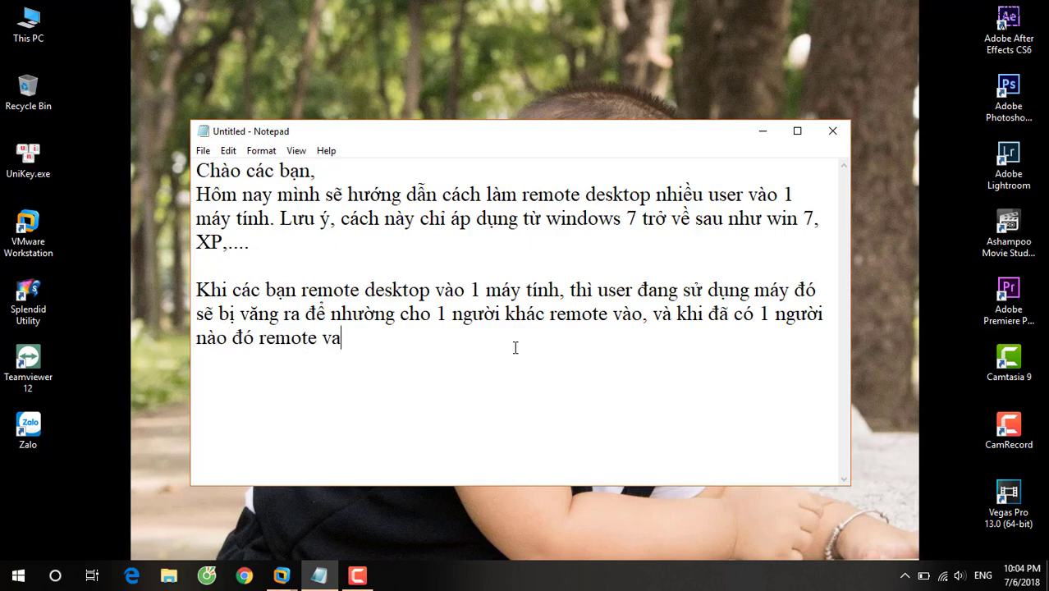
type(" thì ")
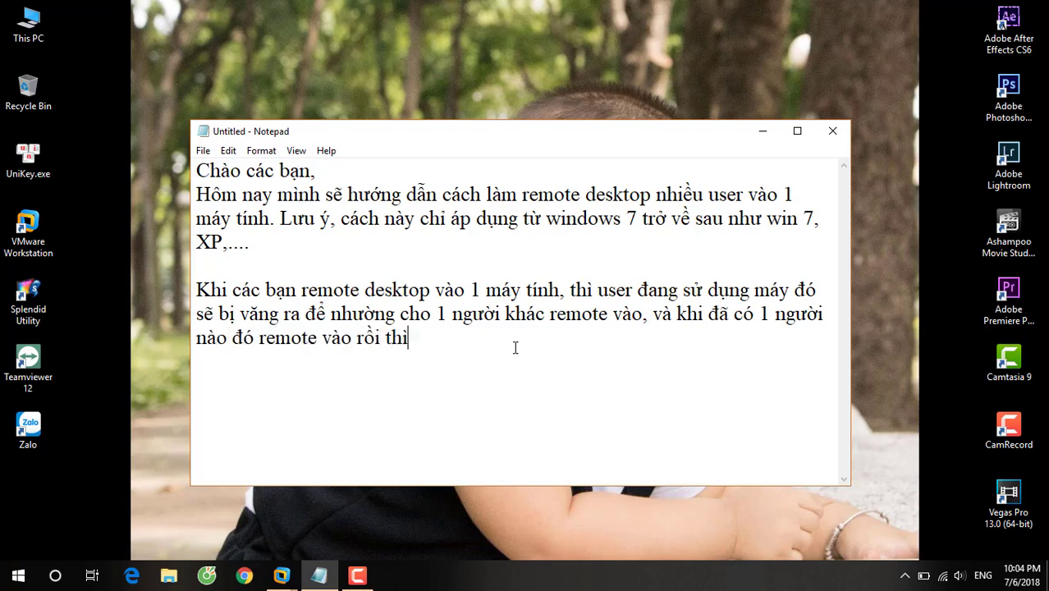
type("các máy con")
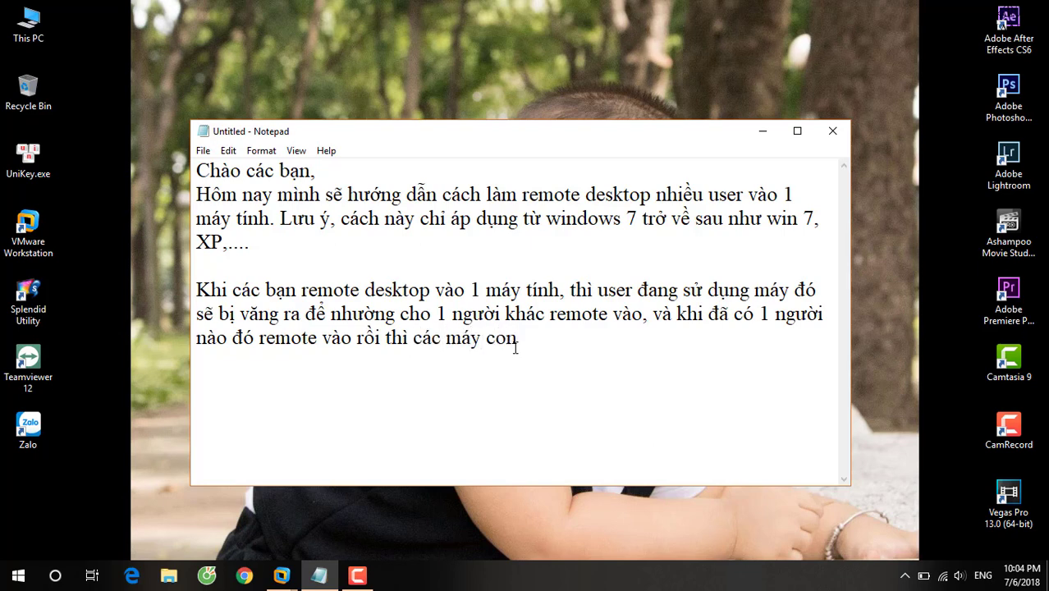
type(" la")
type(" cũng")
type(" khôn")
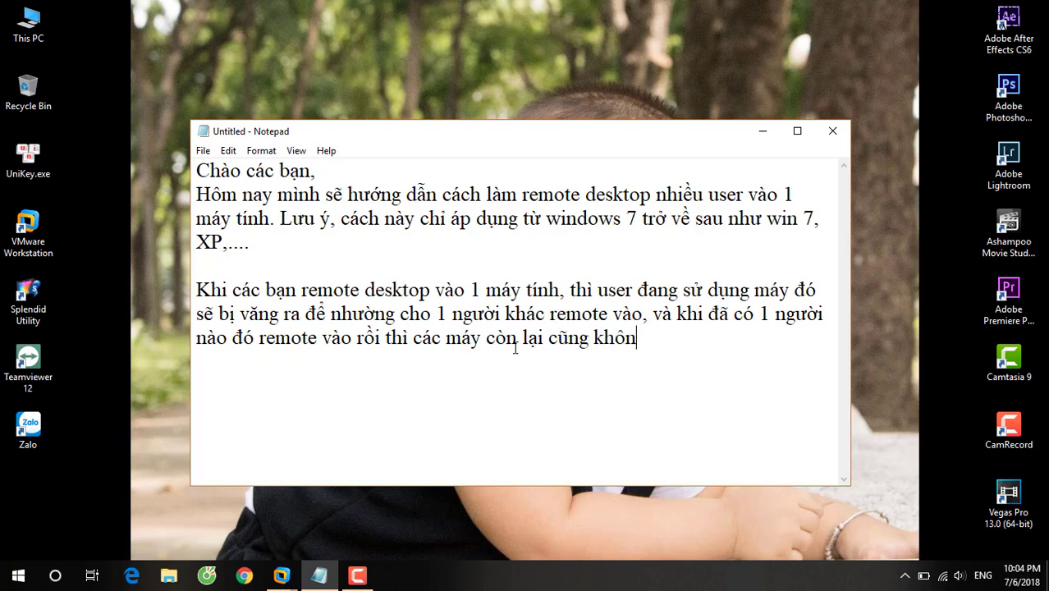
type("g thể remo")
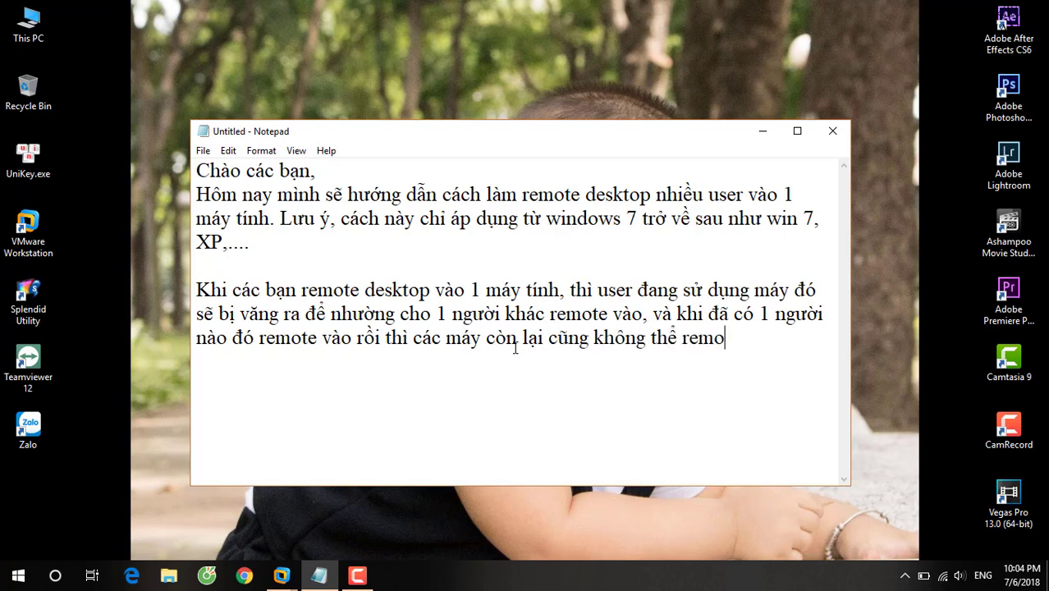
type("te vafp")
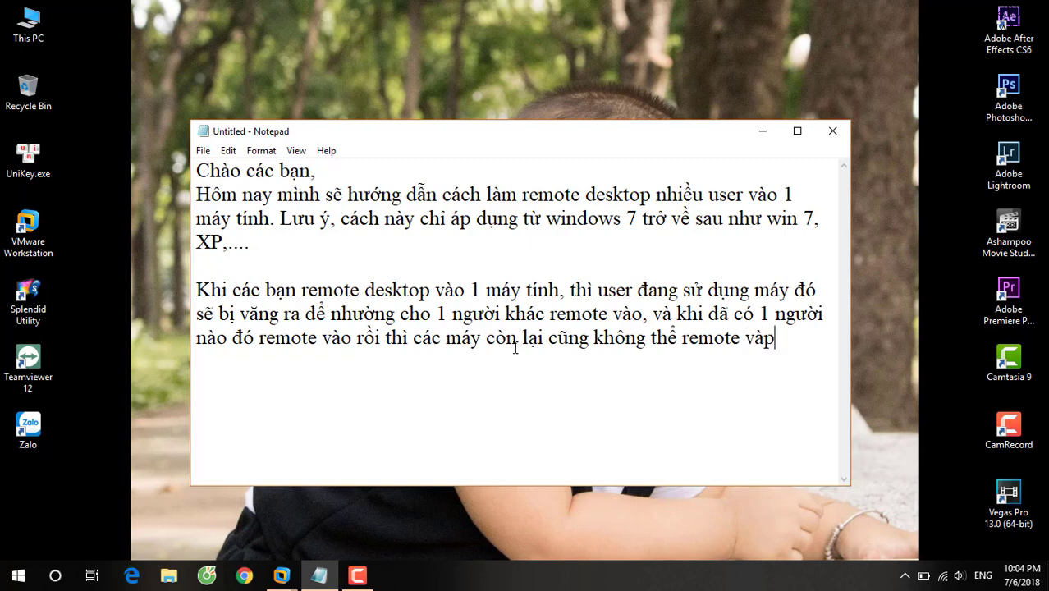
key("BackSpace")
type("o chung. ")
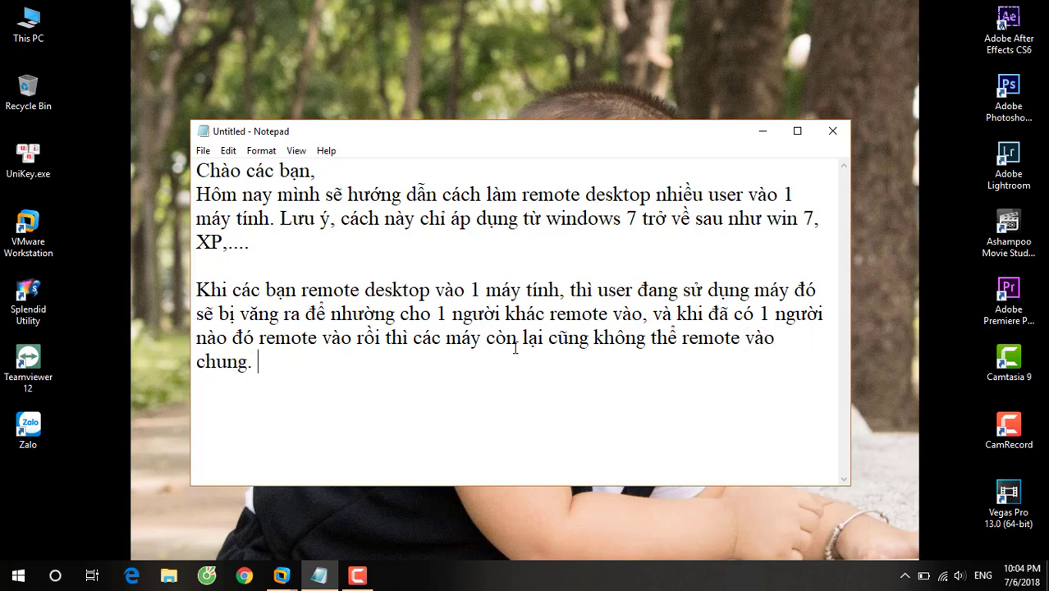
type("Các bạ")
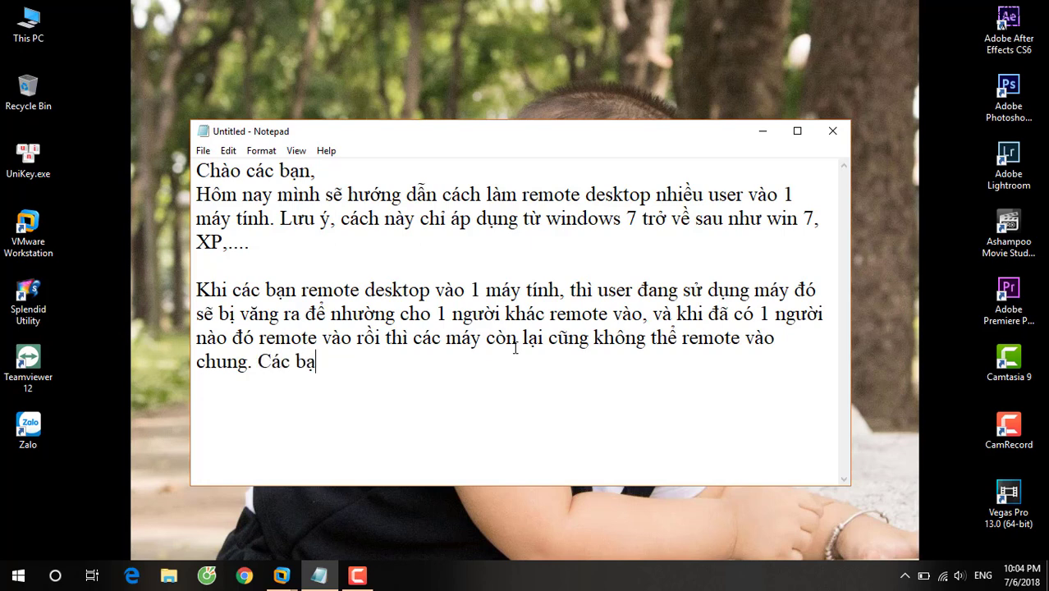
type("n xem ví du")
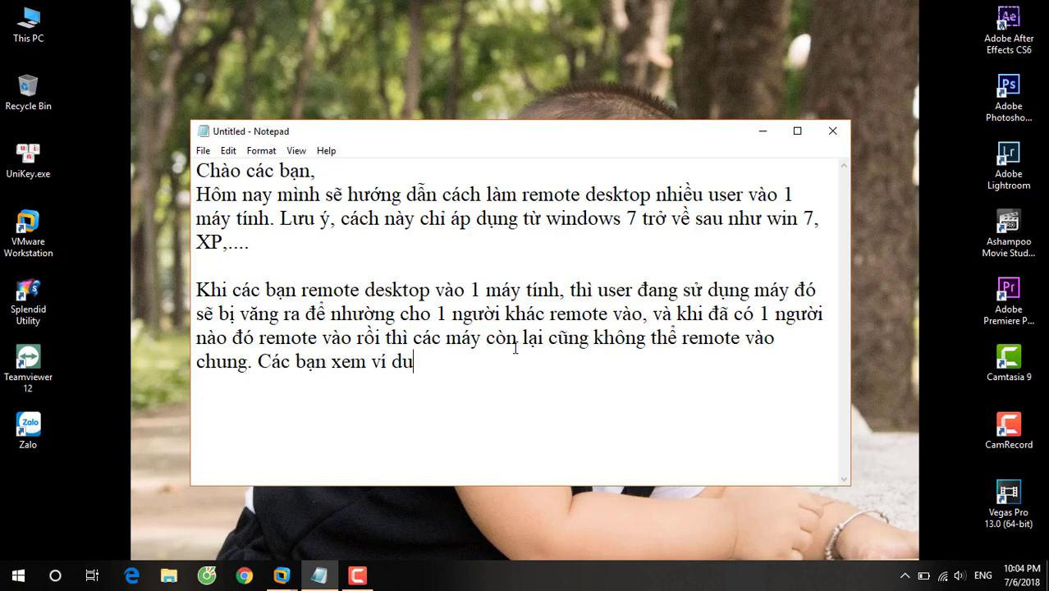
type(" sau nhe")
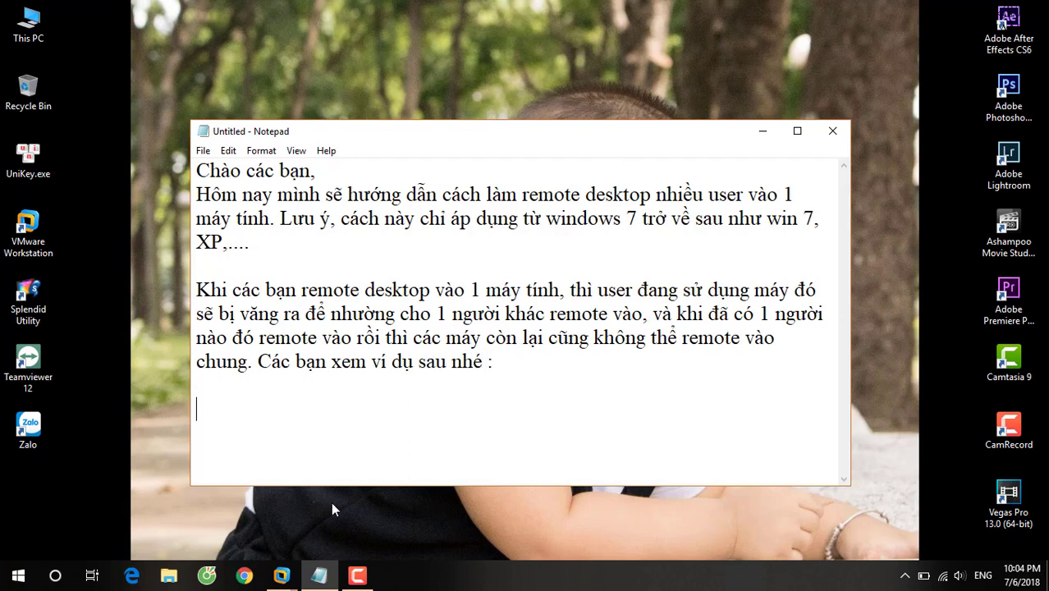
Show the WebServer virtual machine's desktop, then bring the Notepad note back in front.
left_click(281, 575)
left_click(558, 463)
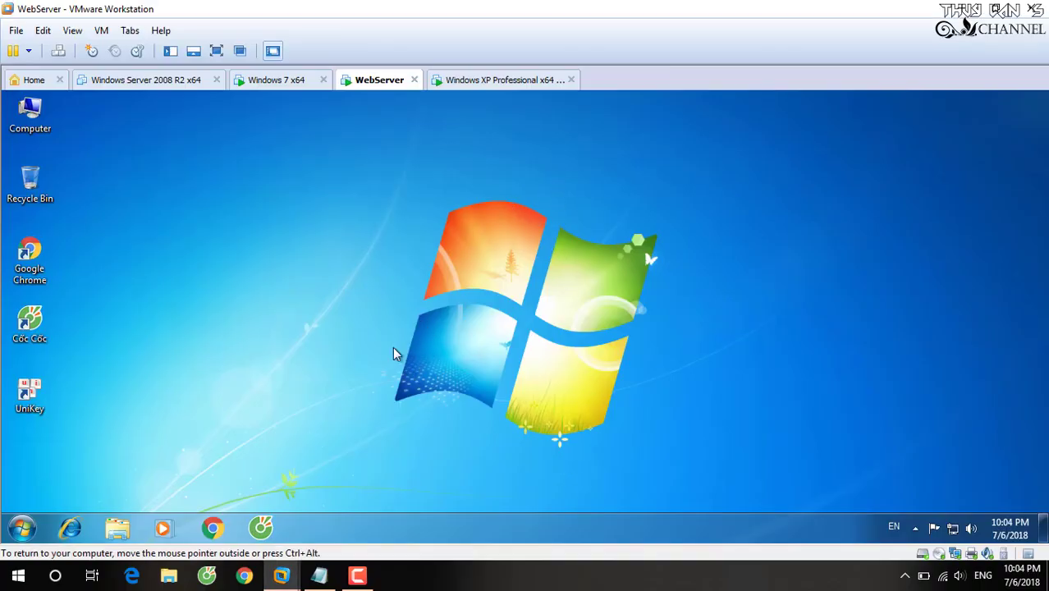
left_click(319, 574)
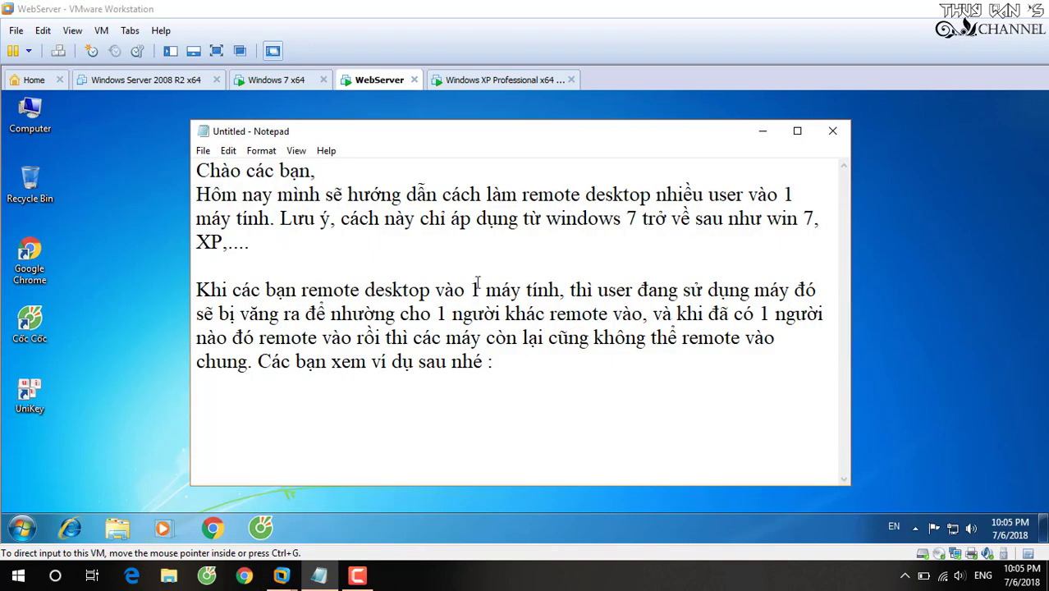
Describe the three VMs and WebServer's pre-created remote users, then bring up the WebServer desktop.
type("Mình đ")
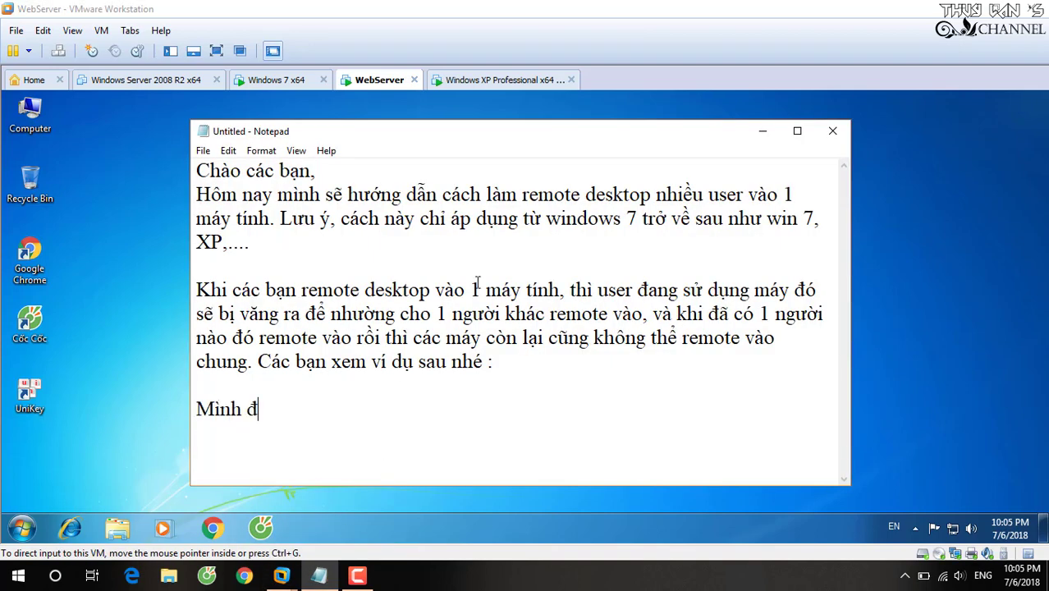
type("ang mo")
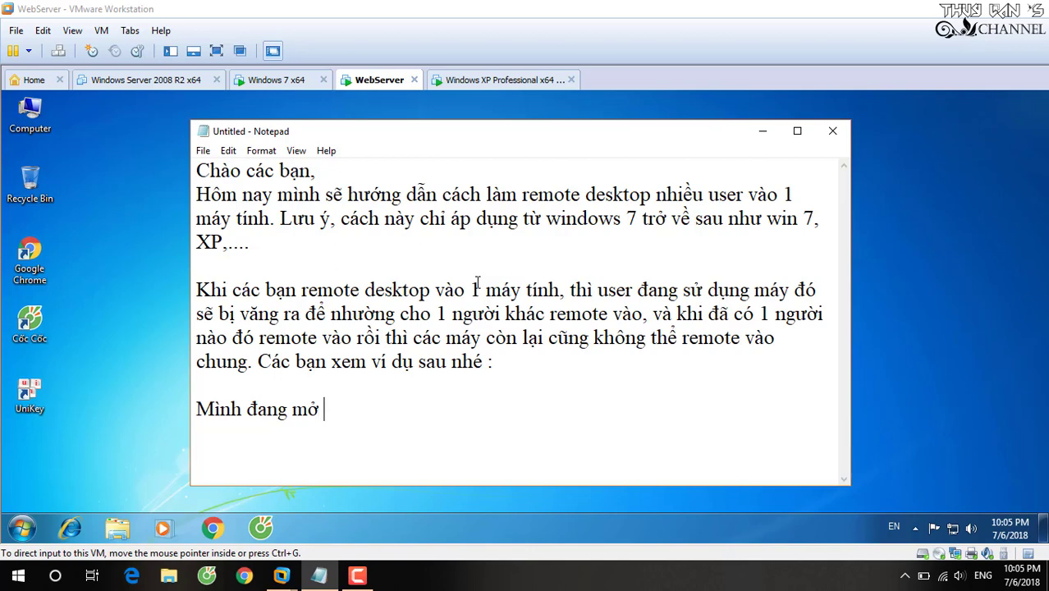
type(" 3 máy a")
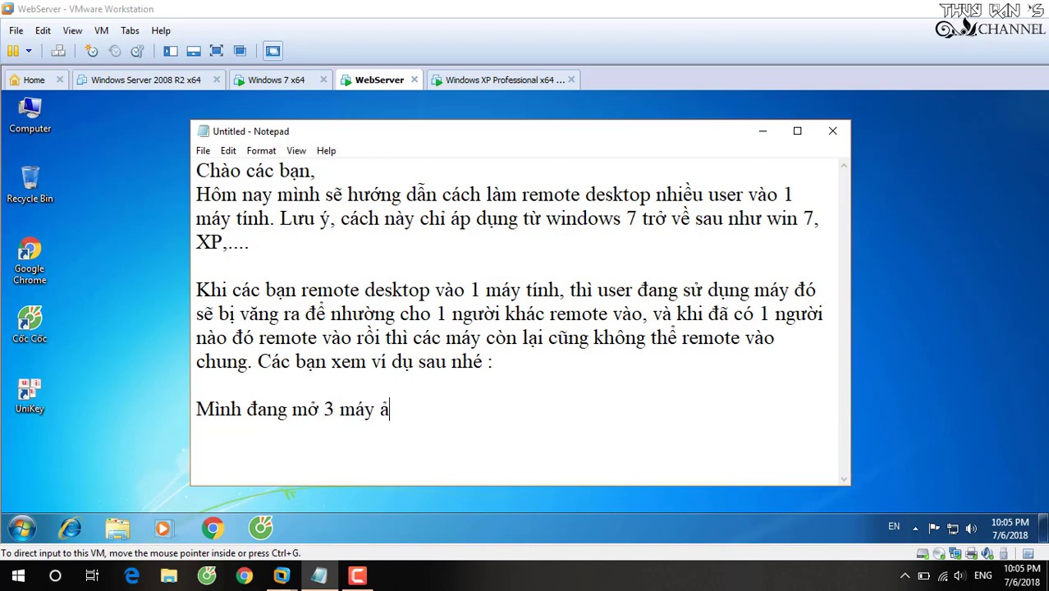
type("o, 2 máy w")
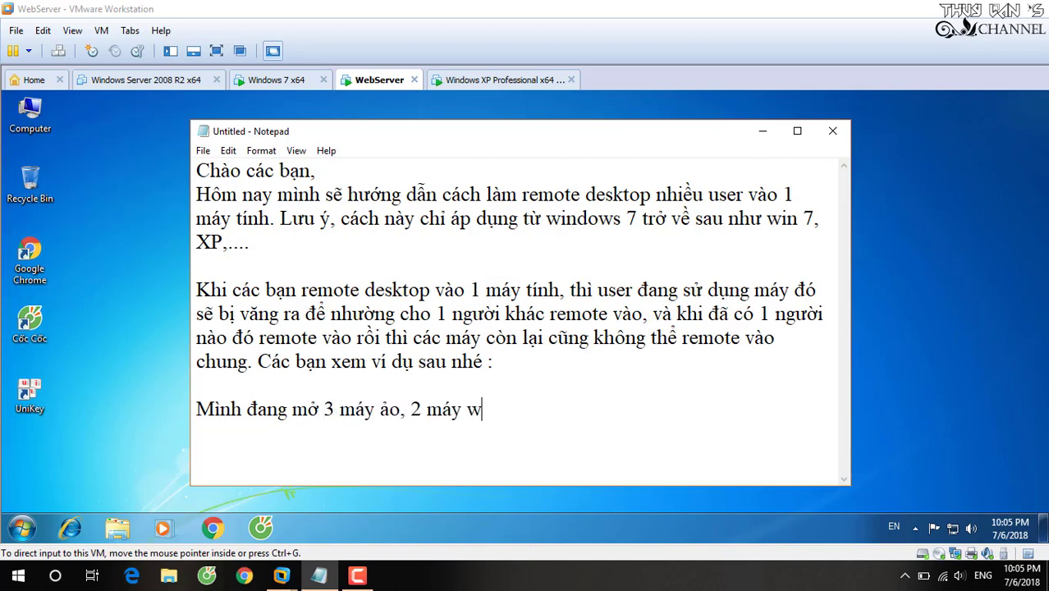
type("in 7 vaf 1 máy win")
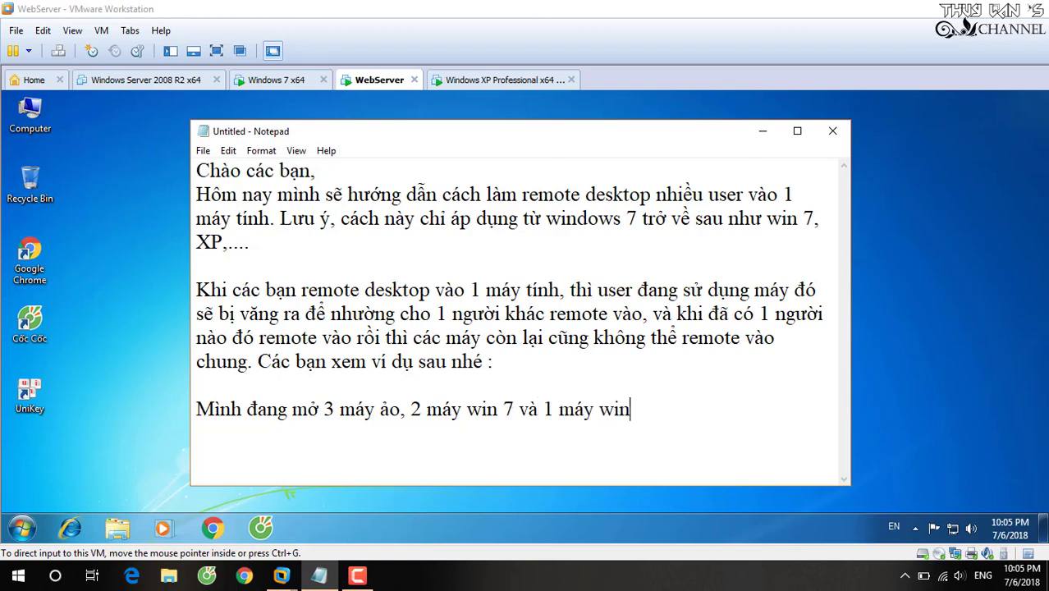
type("XP. Min")
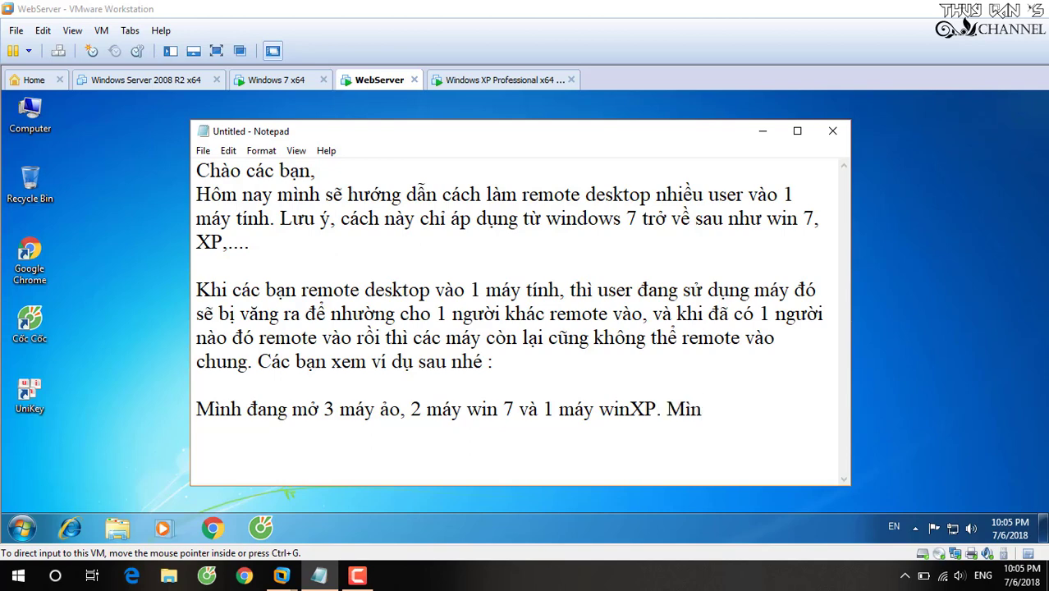
type("h sex")
type(" dufng mas")
type("y")
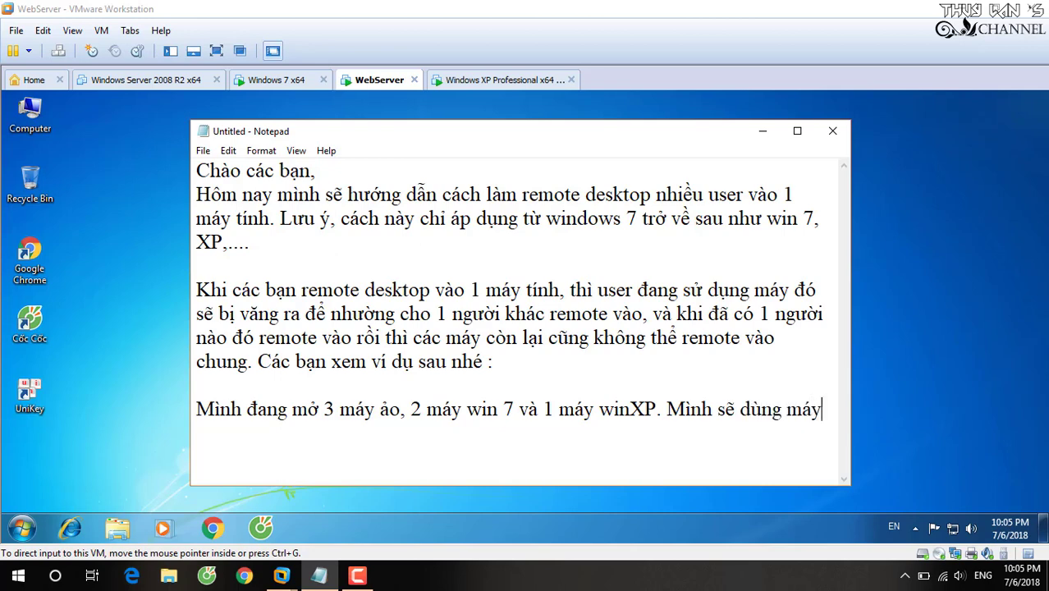
type(" win 7 mang")
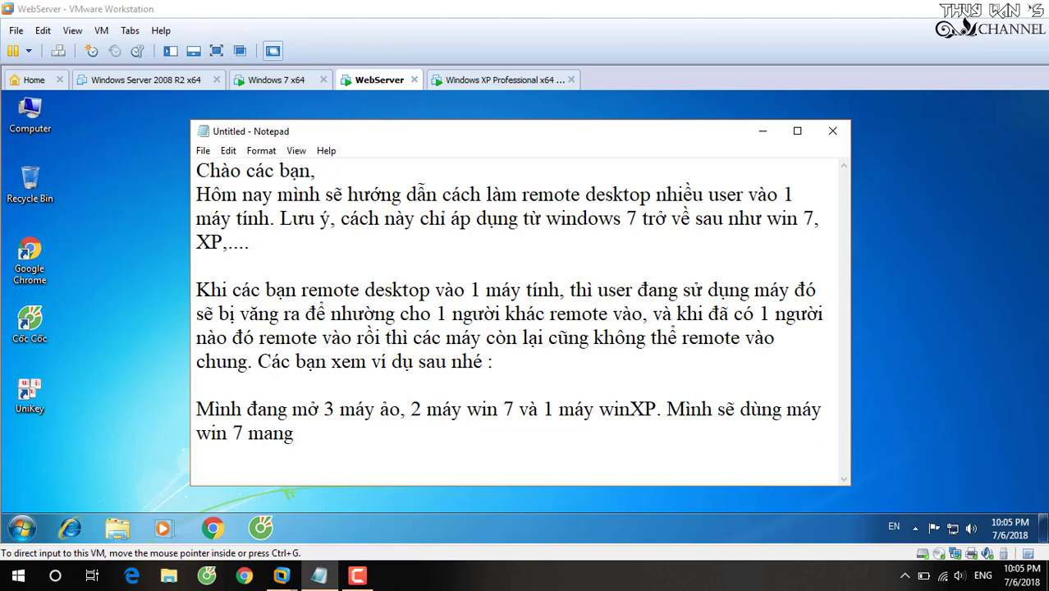
type(" tên WebSer")
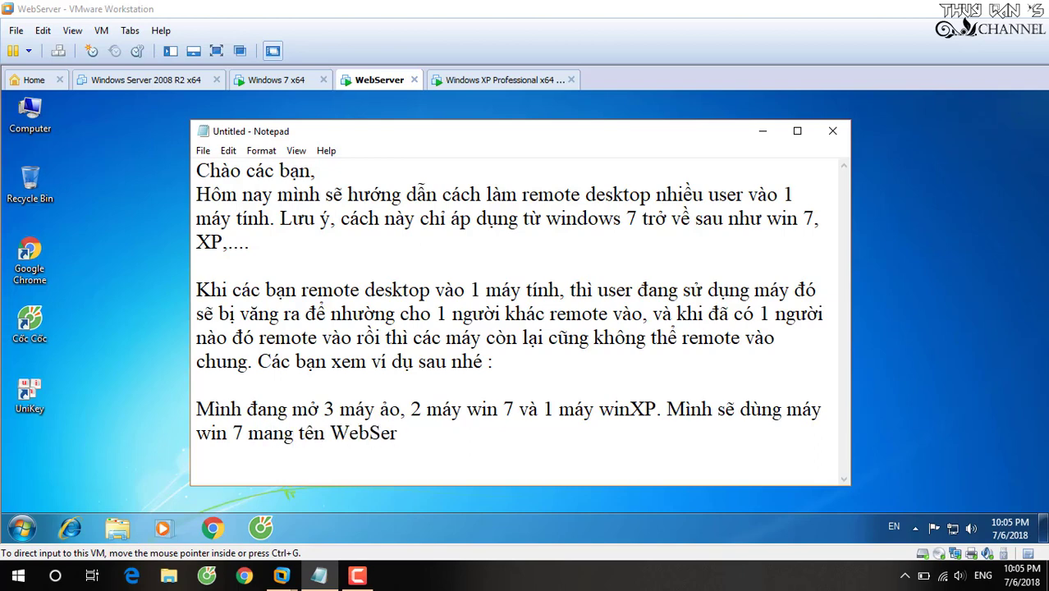
type("ver để cho ")
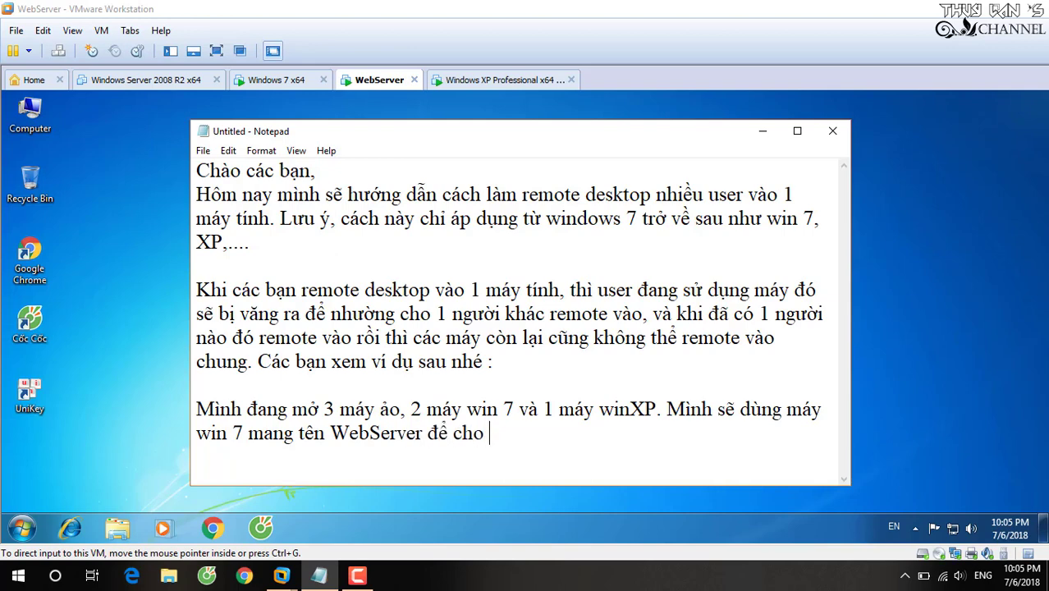
type("2 máy k")
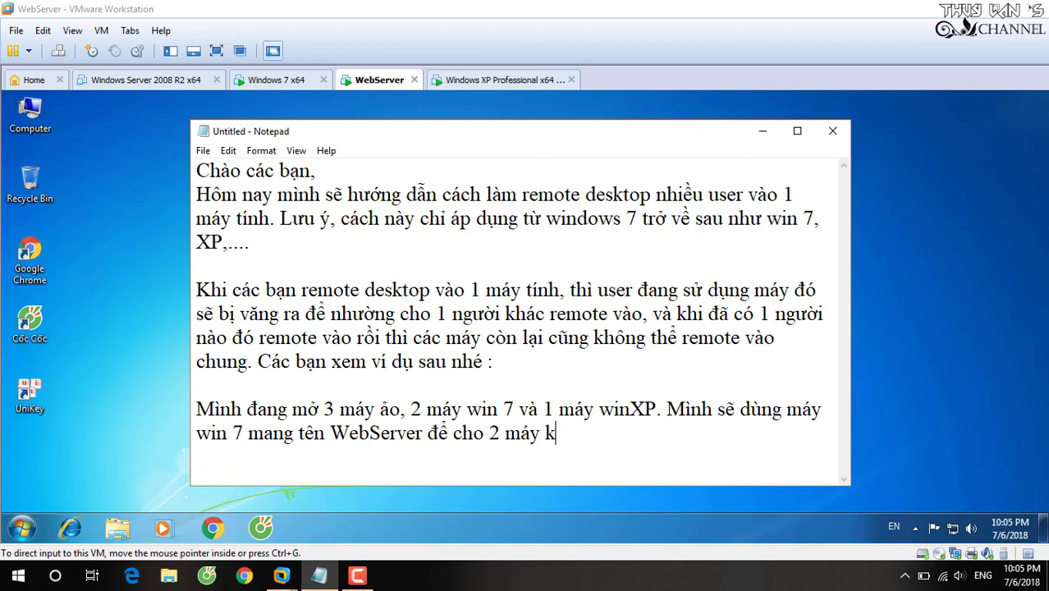
type("ia remote ")
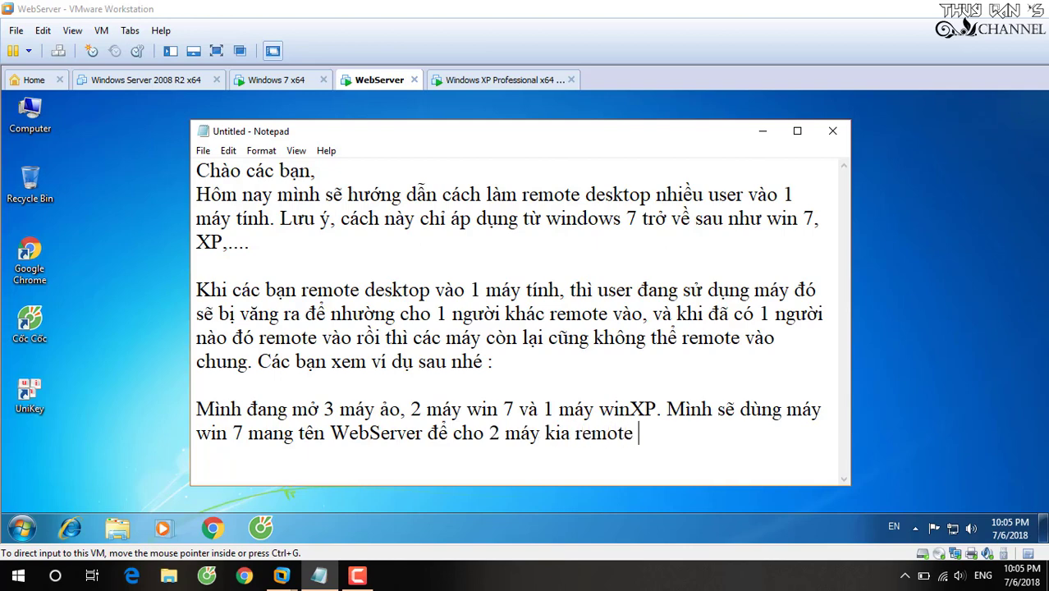
type("vào. Minh đã")
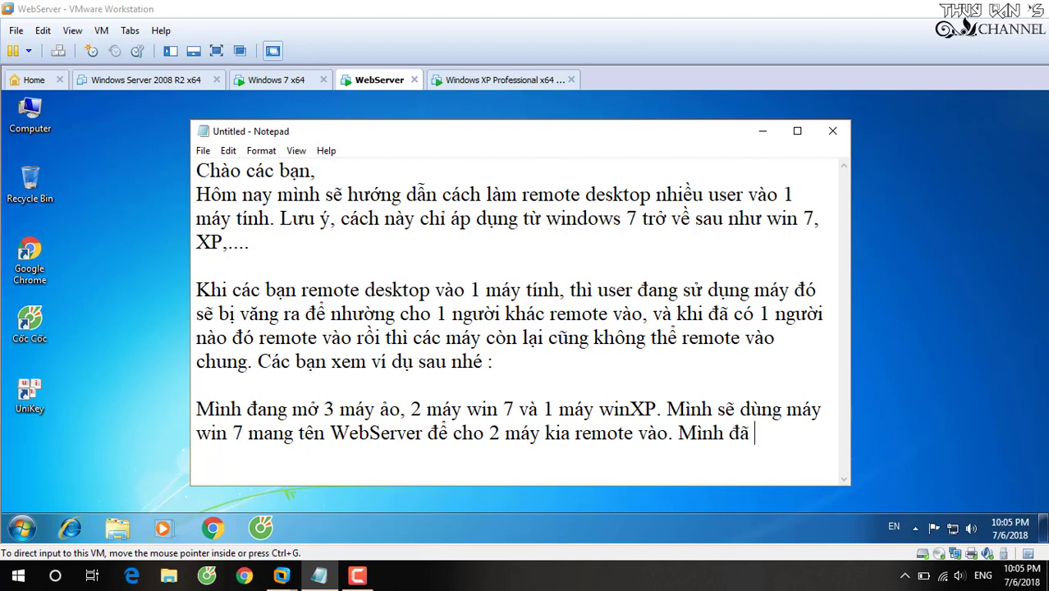
type(" tạo")
type("wxn")
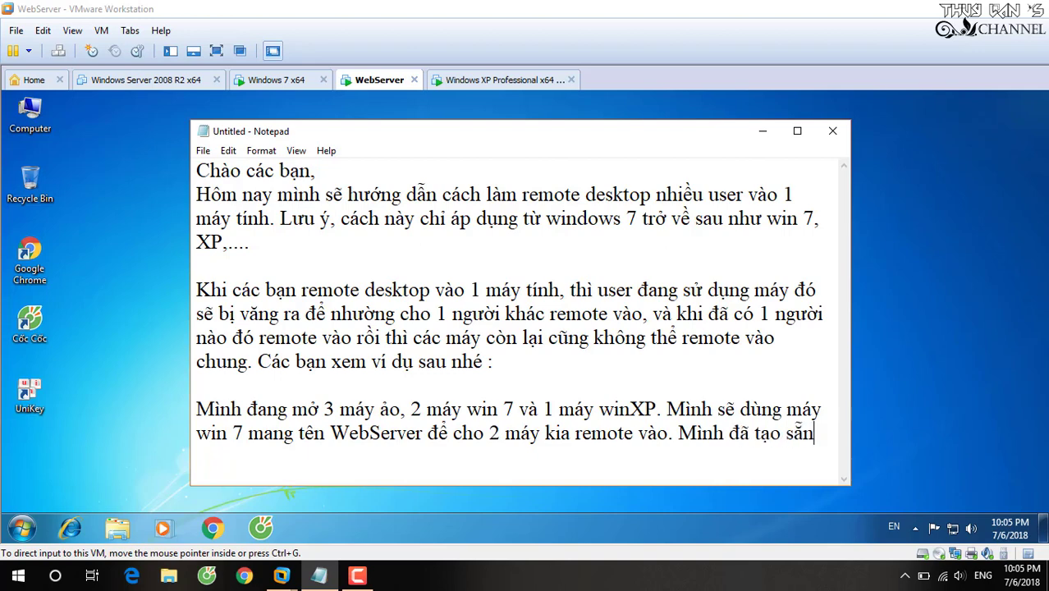
type(" tree")
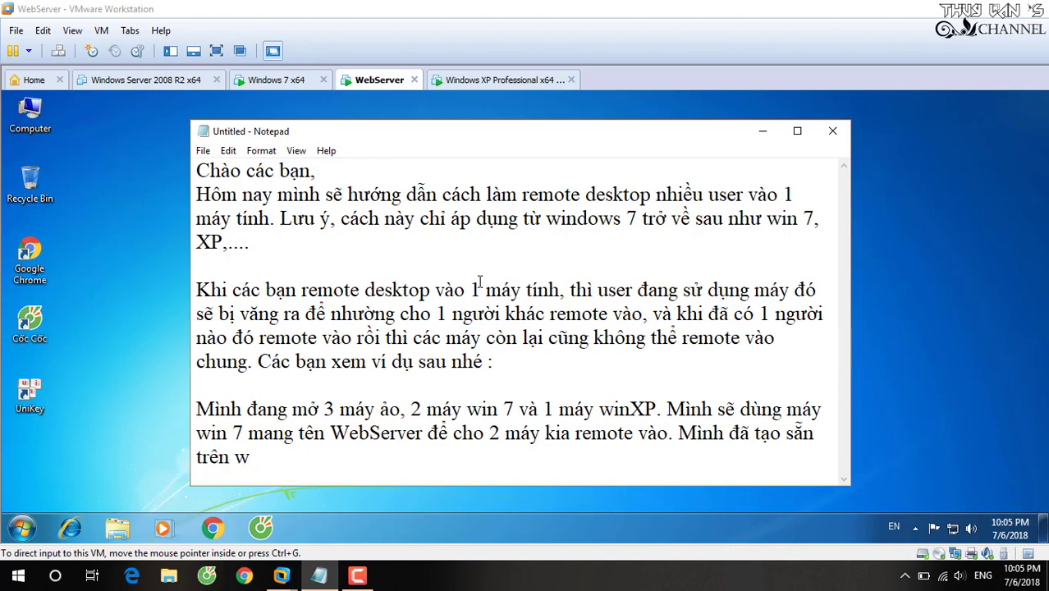
type("n mays Web")
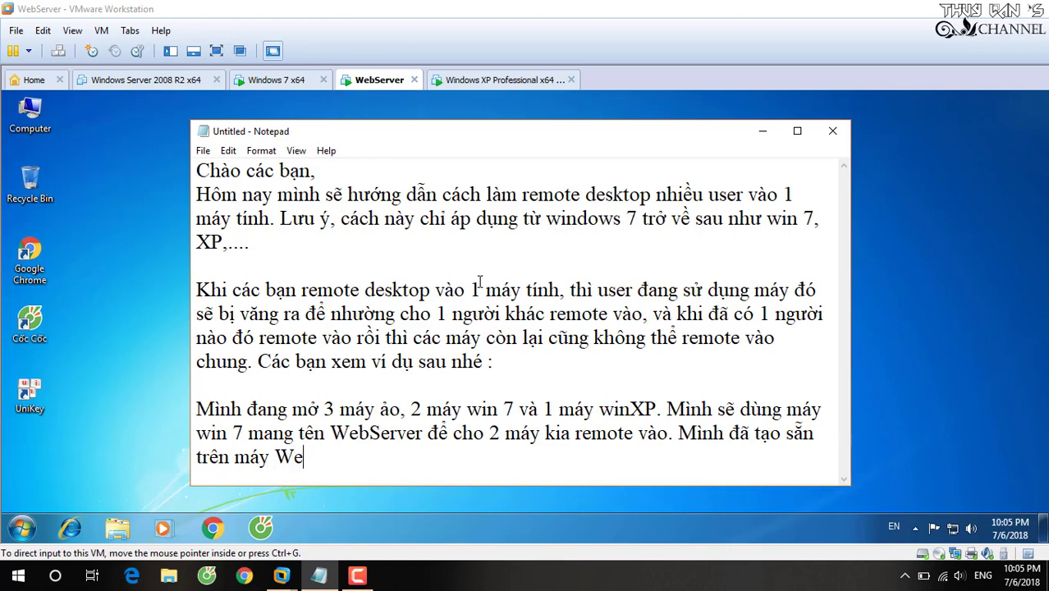
type("server vài user")
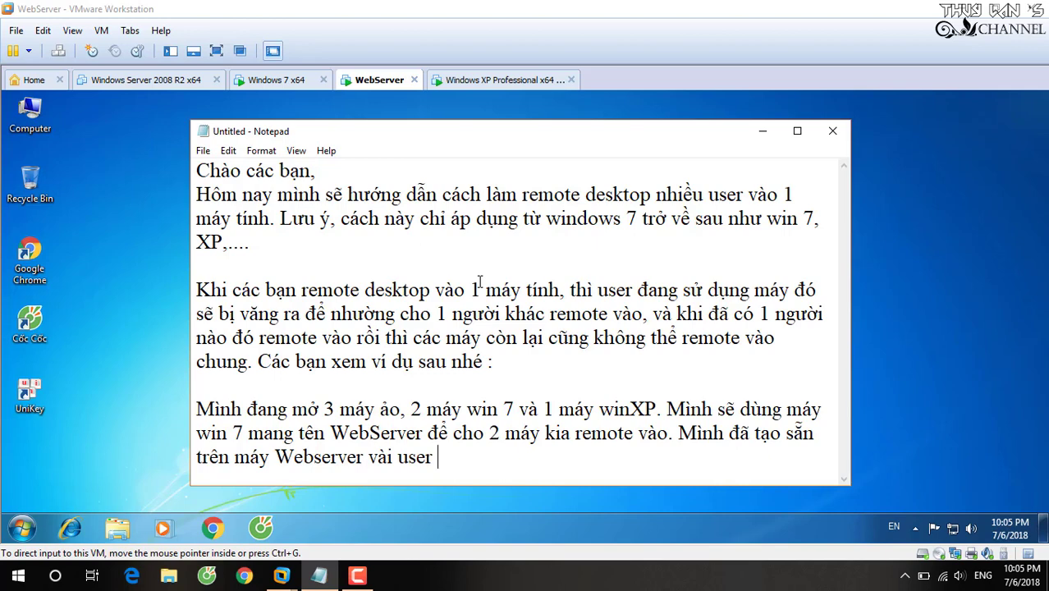
type("vaif user dungf dde")
type("r dùng để")
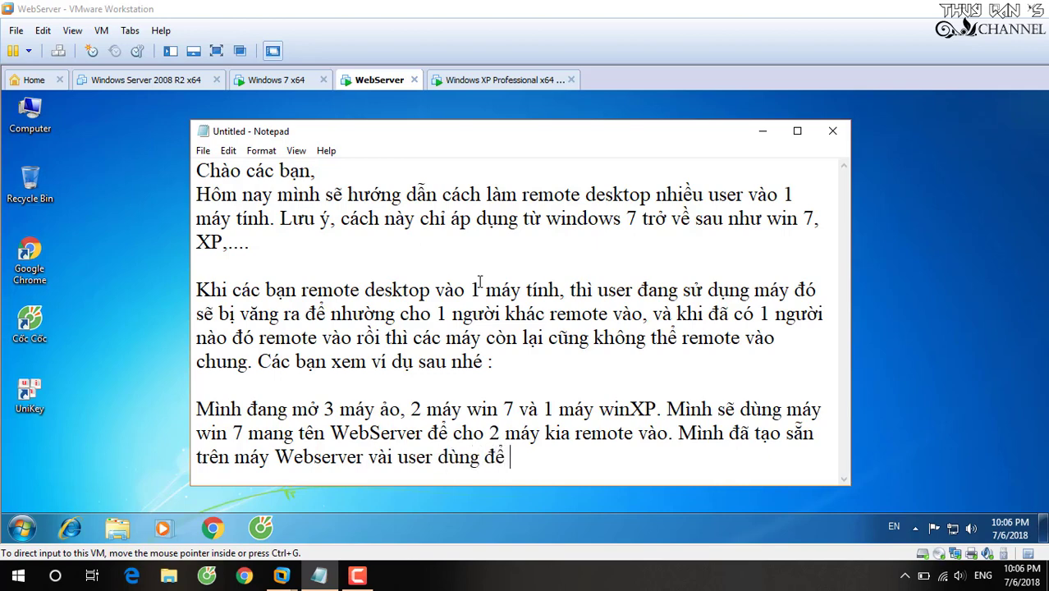
type("cho")
type("mays ")
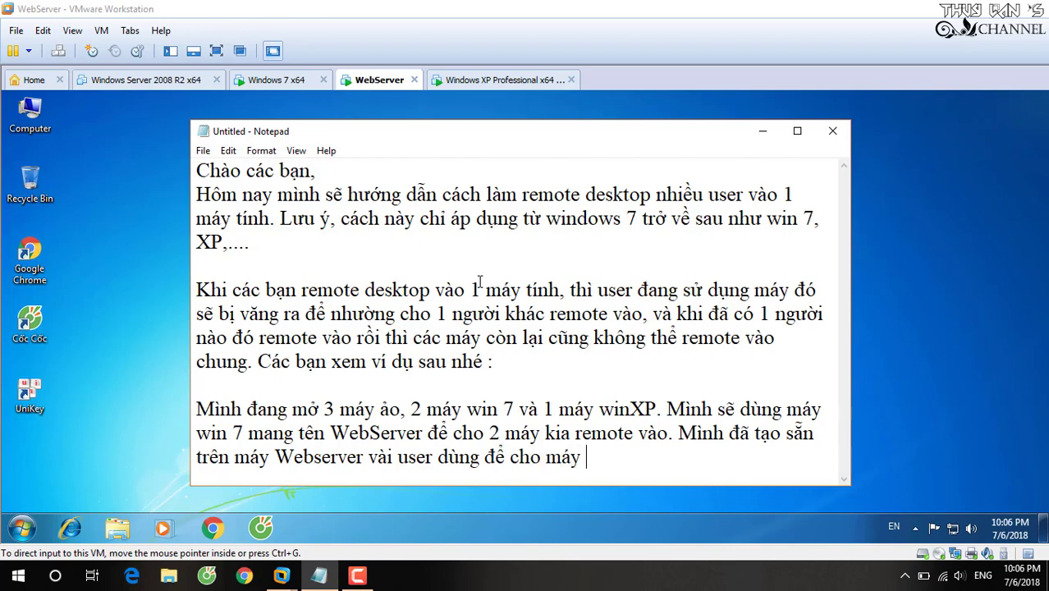
type("khacs")
type(" remote.")
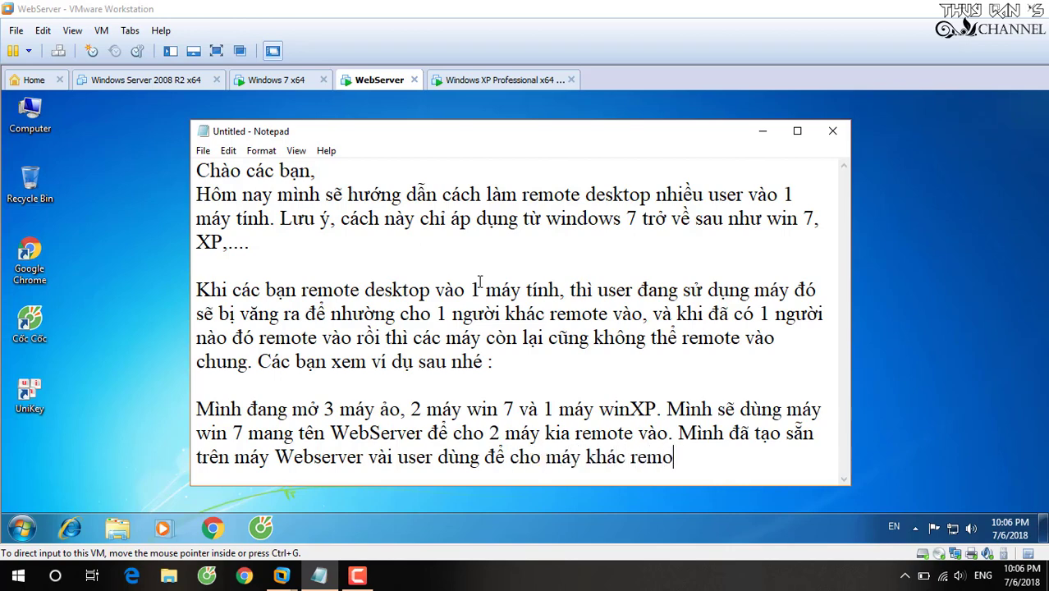
left_click(119, 156)
key("super+d")
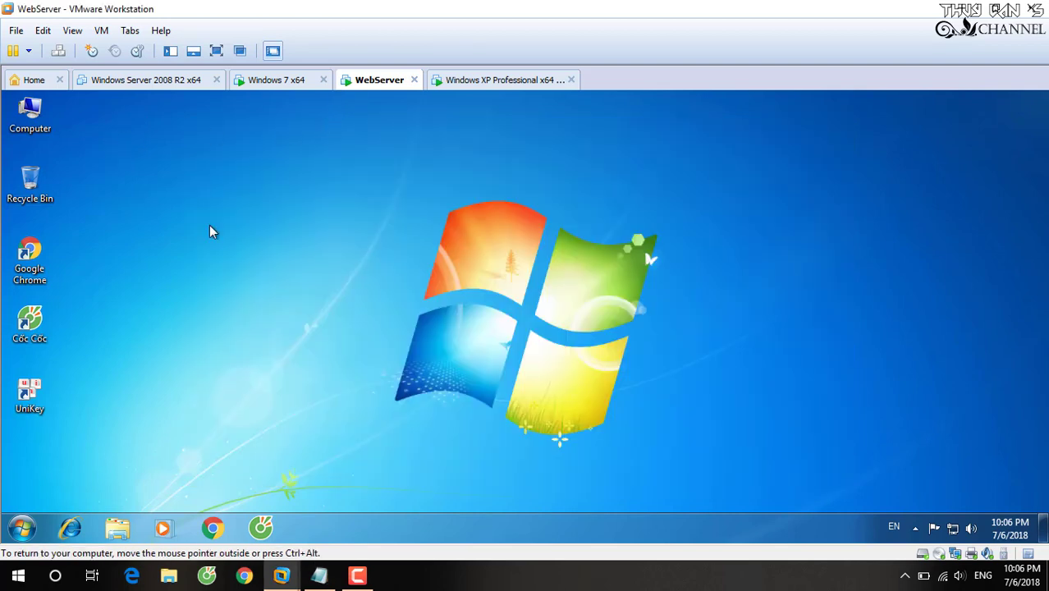
Open Computer Management on the WebServer VM and list Local Users and Groups > Users.
left_click(275, 79)
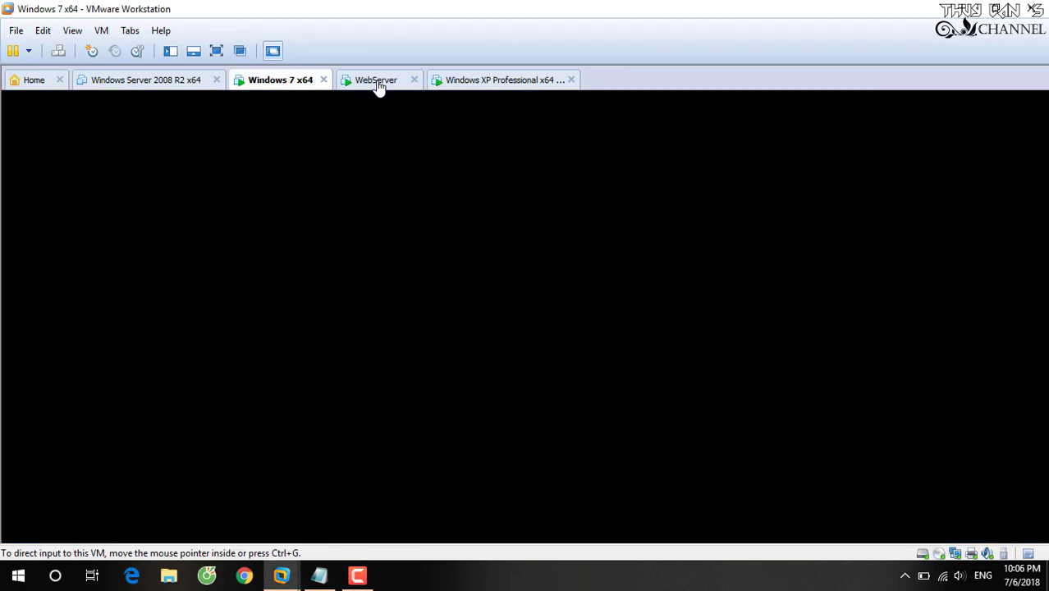
left_click(379, 80)
right_click(36, 107)
left_click(82, 135)
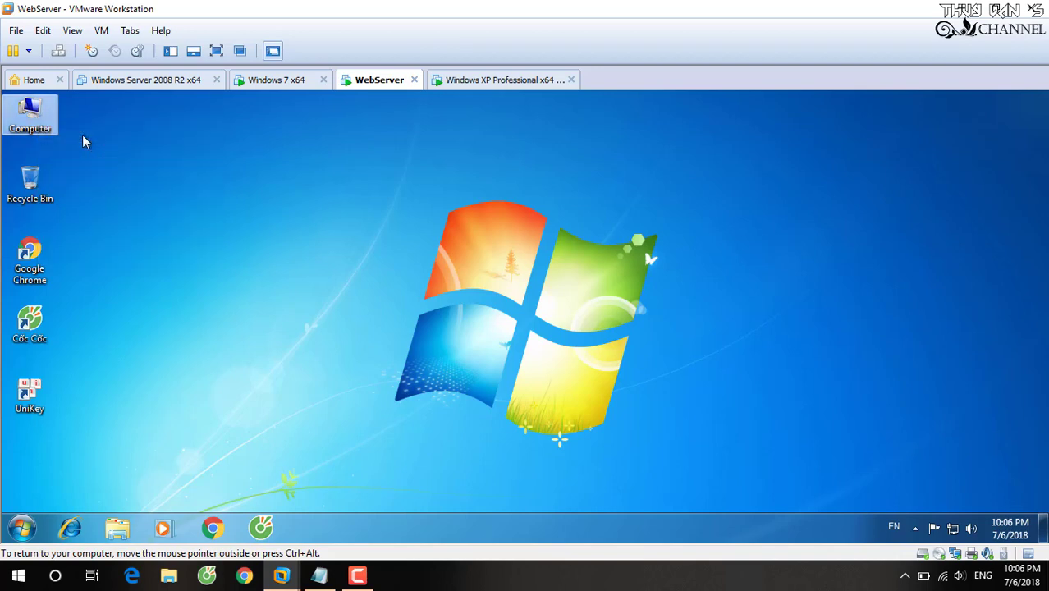
mouse_move(359, 577)
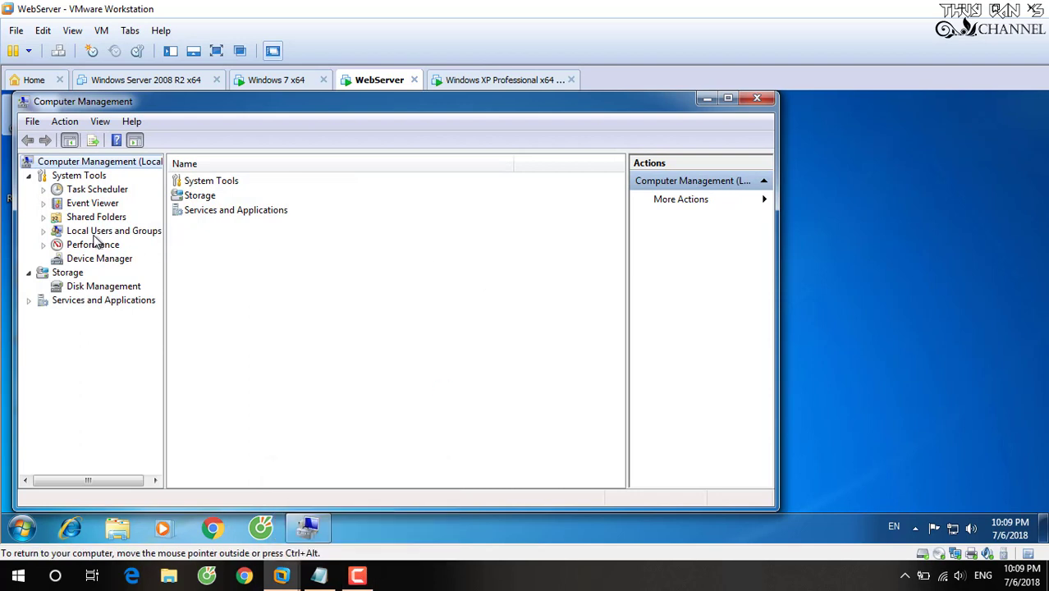
left_click(94, 233)
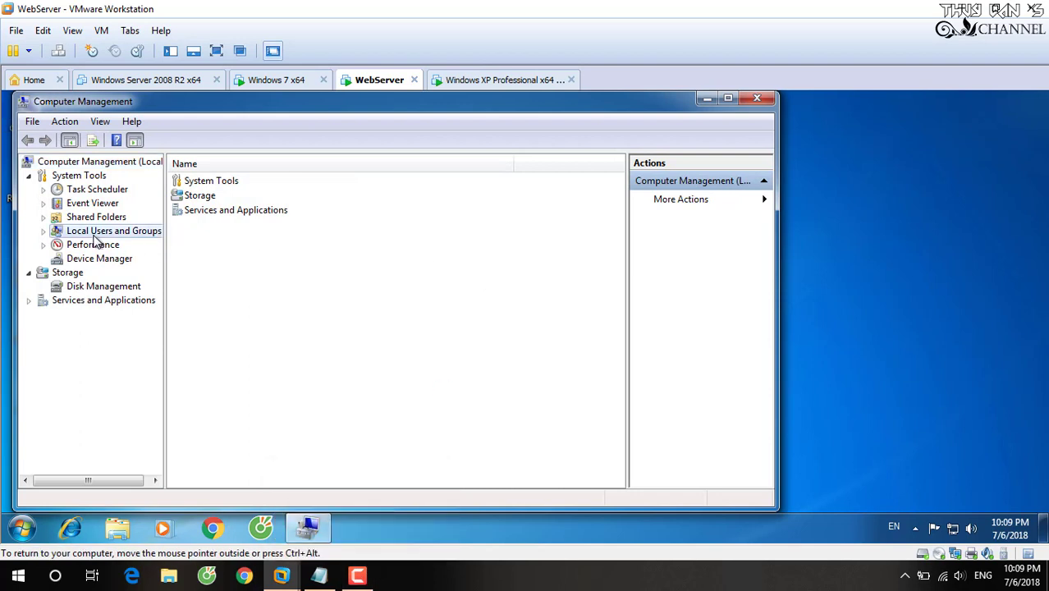
double_click(93, 235)
left_click(91, 244)
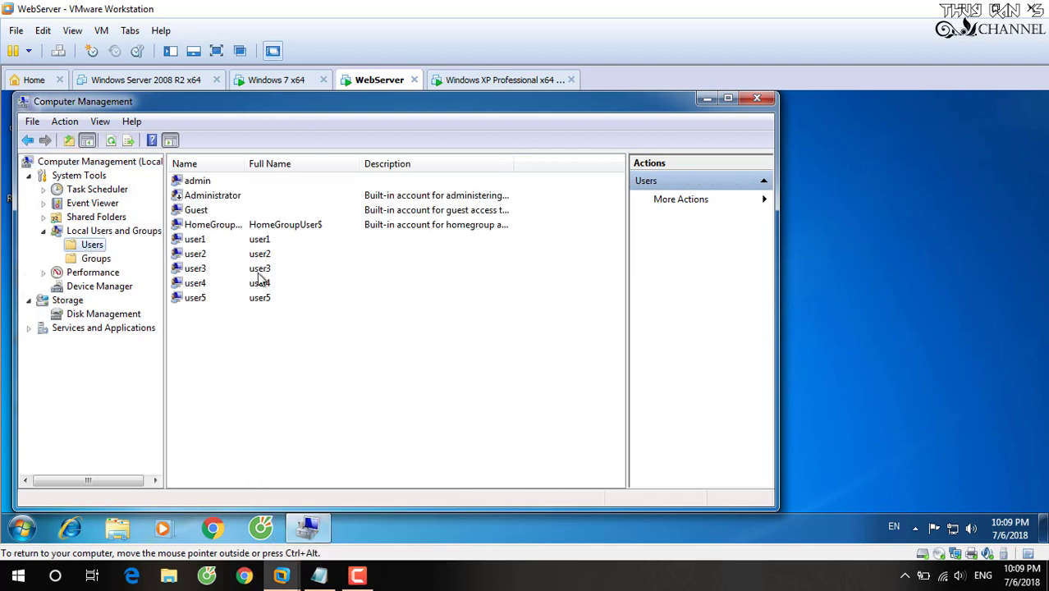
Highlight accounts user1 through user5, then return to the Notepad note.
left_click(196, 239)
left_click(203, 256)
left_click(207, 271)
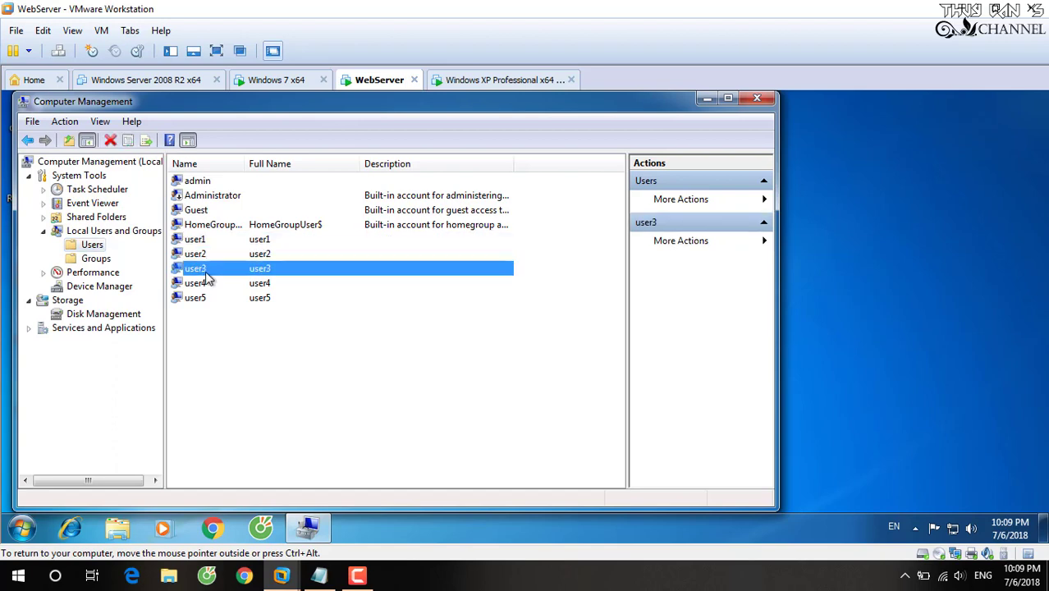
left_click(207, 283)
left_click(206, 297)
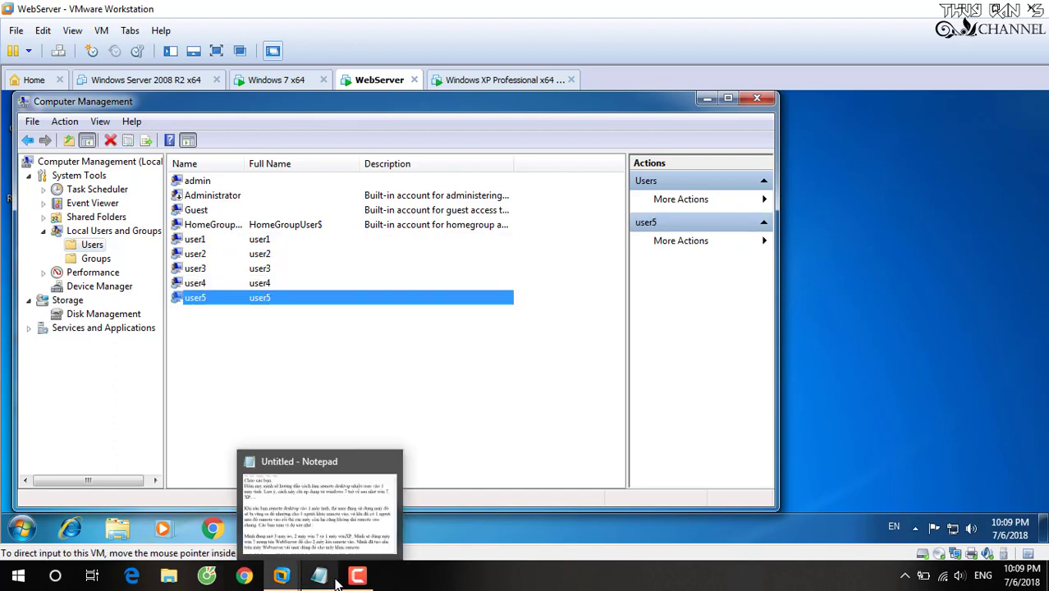
left_click(329, 571)
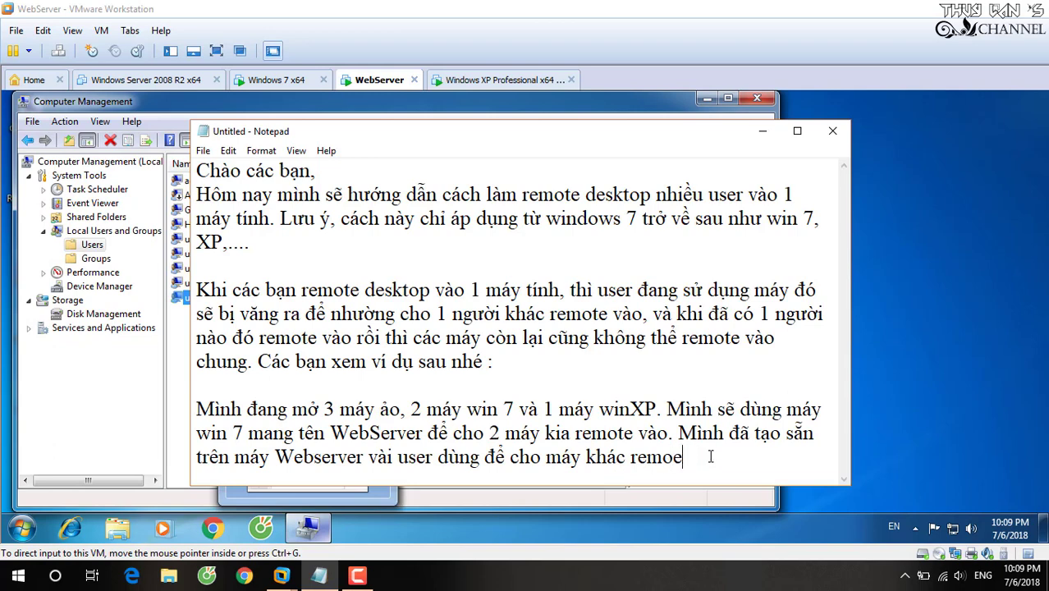
Add '(gồm 5 user).' and a line about remoting from Windows 7 into WebServer, then minimize Notepad.
type("te (gồm 5 us")
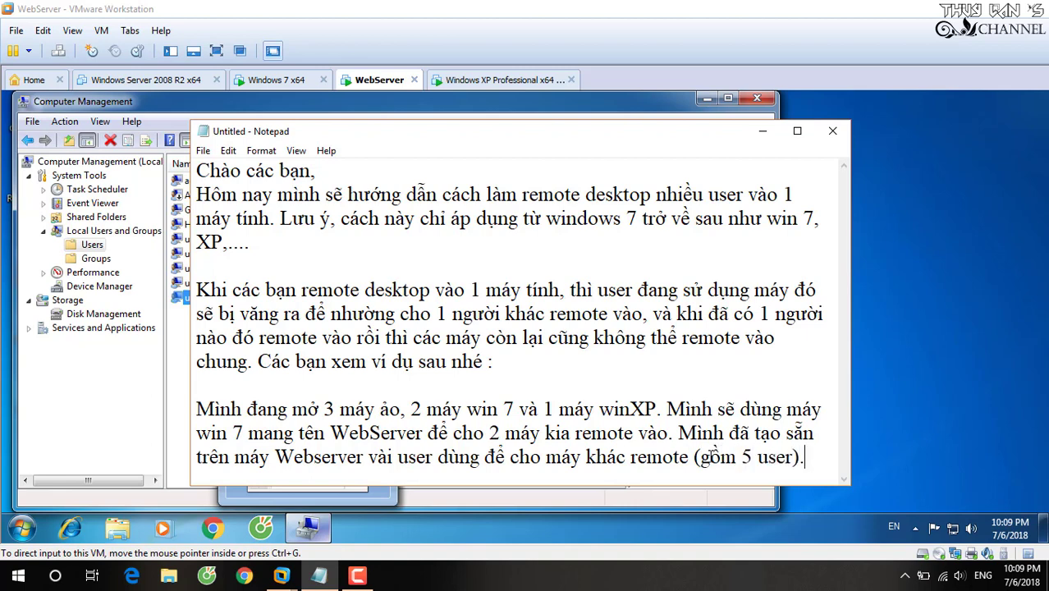
type("er).")
key("Return")
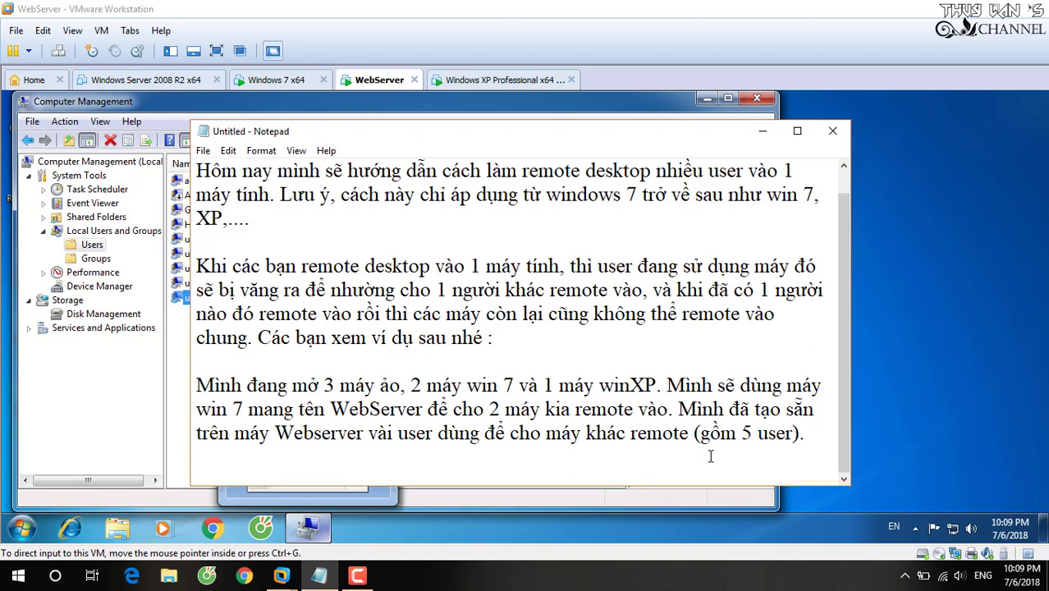
type("Bây gio")
type(" mìn")
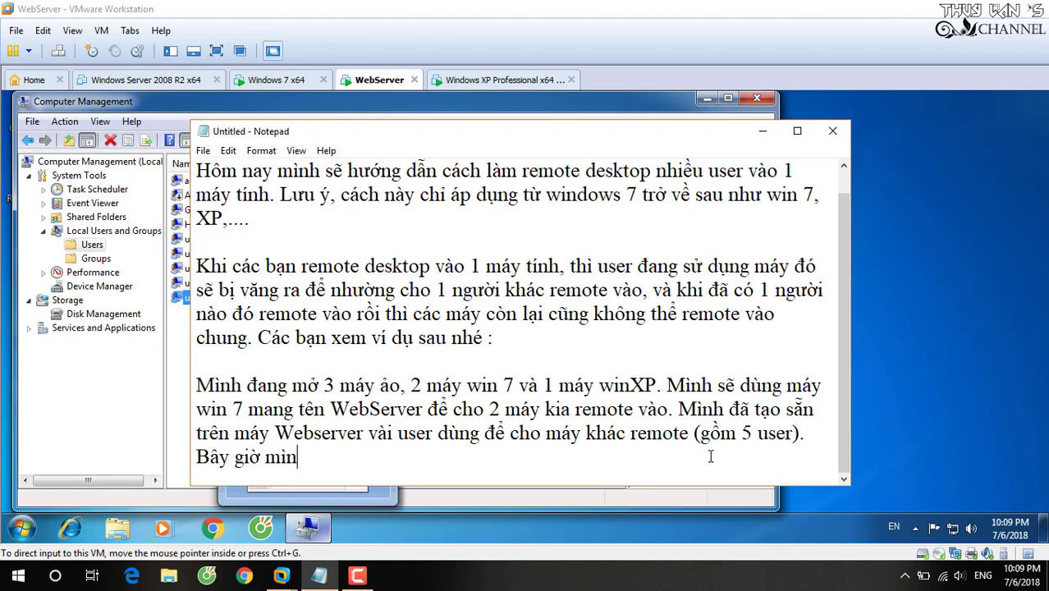
type("h dùng wi")
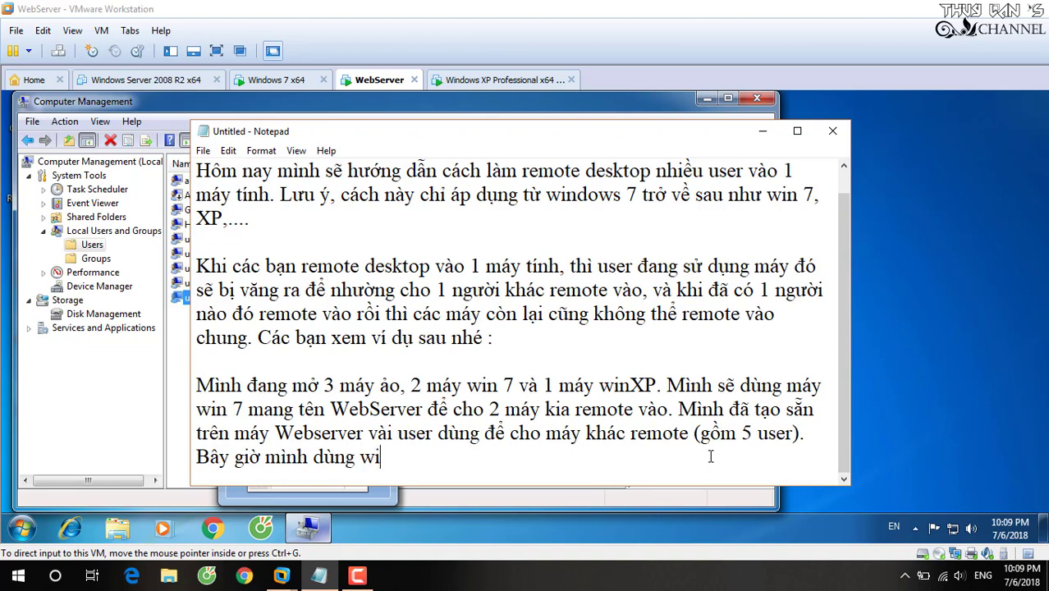
type("ndows 7")
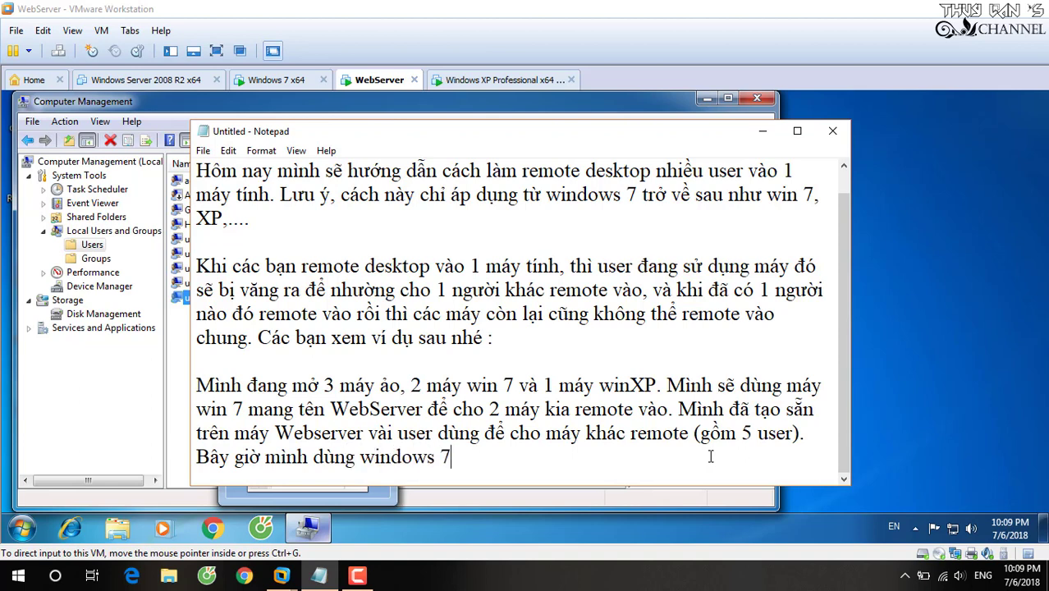
type(" remote va")
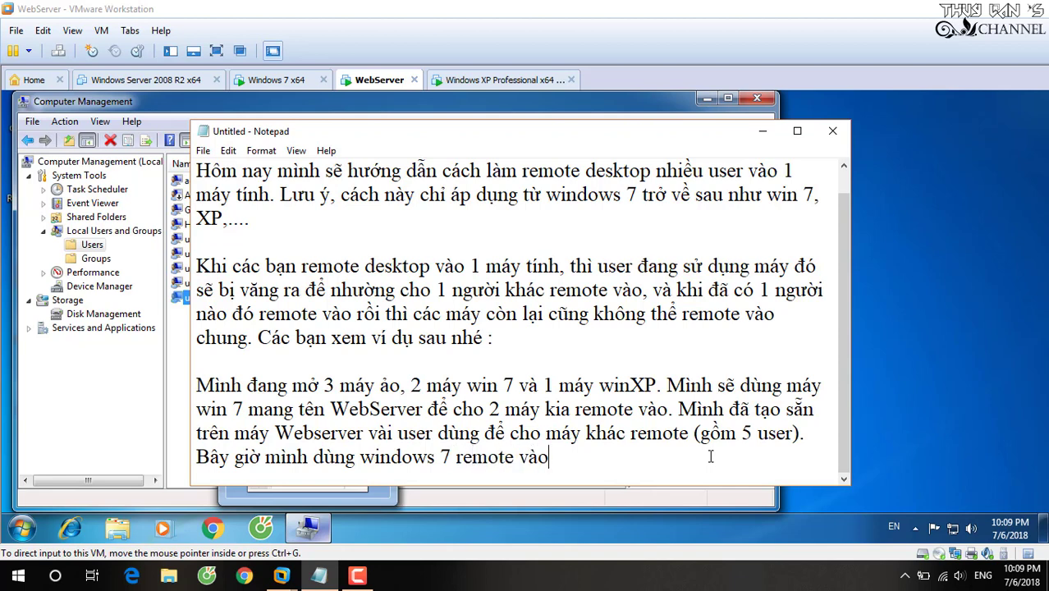
type("o máy WebServer,")
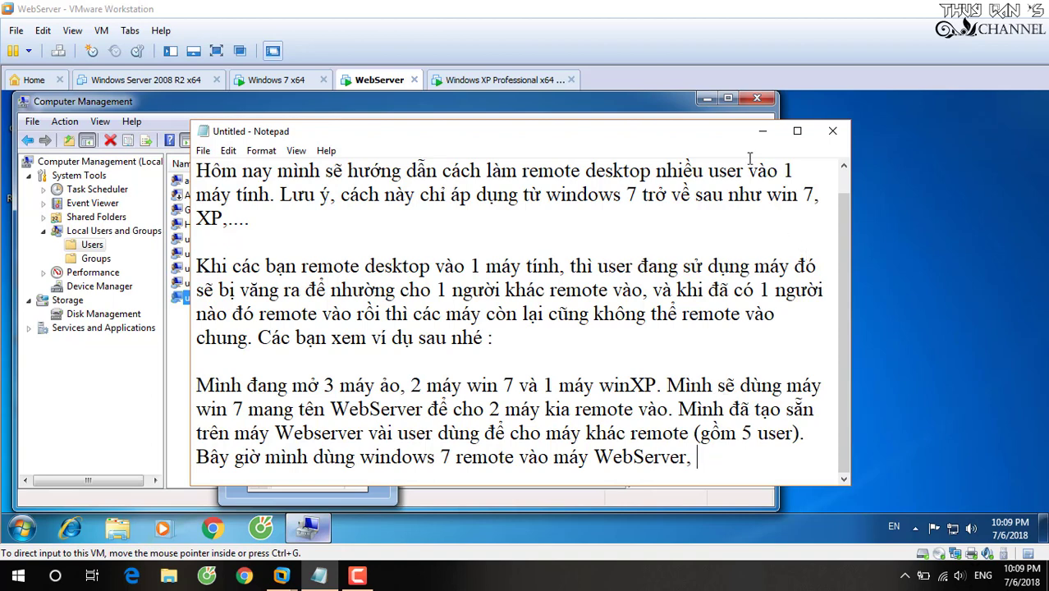
left_click(762, 131)
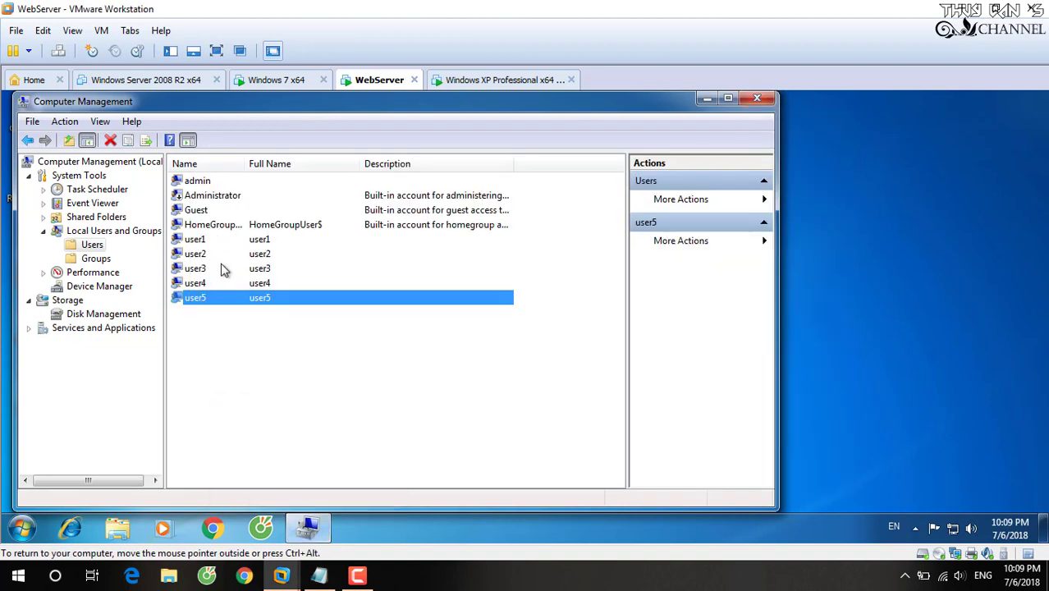
Close Computer Management on the WebServer VM, leaving its empty desktop showing.
key("u")
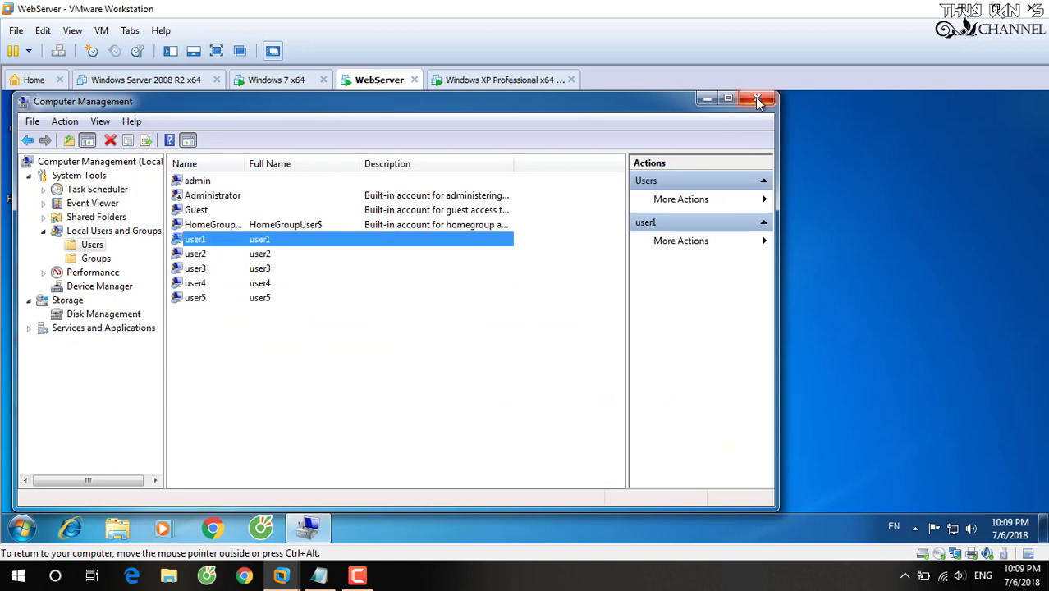
key("F2")
left_click(756, 97)
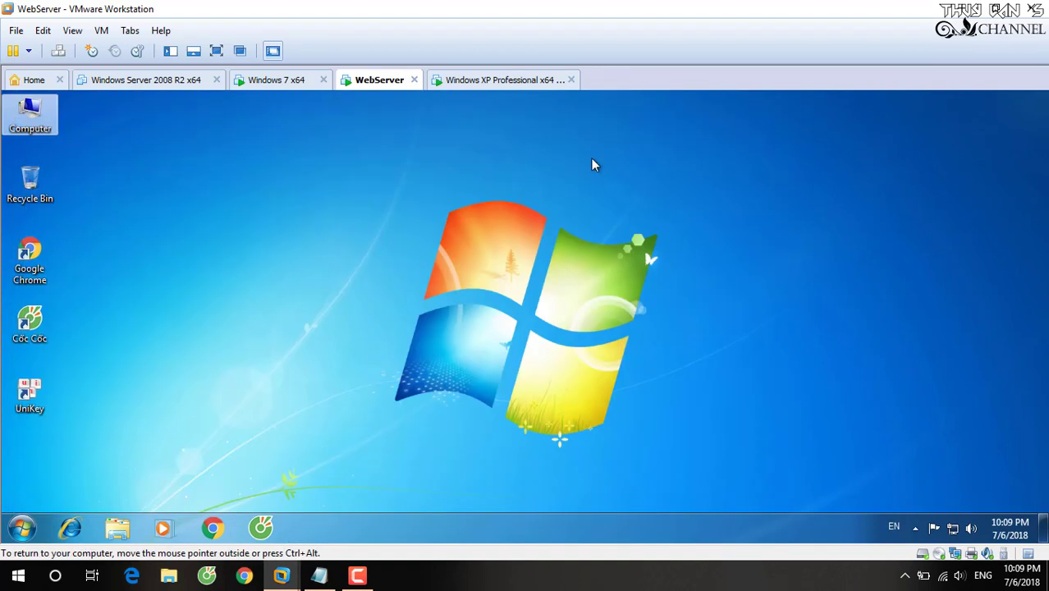
left_click(618, 197)
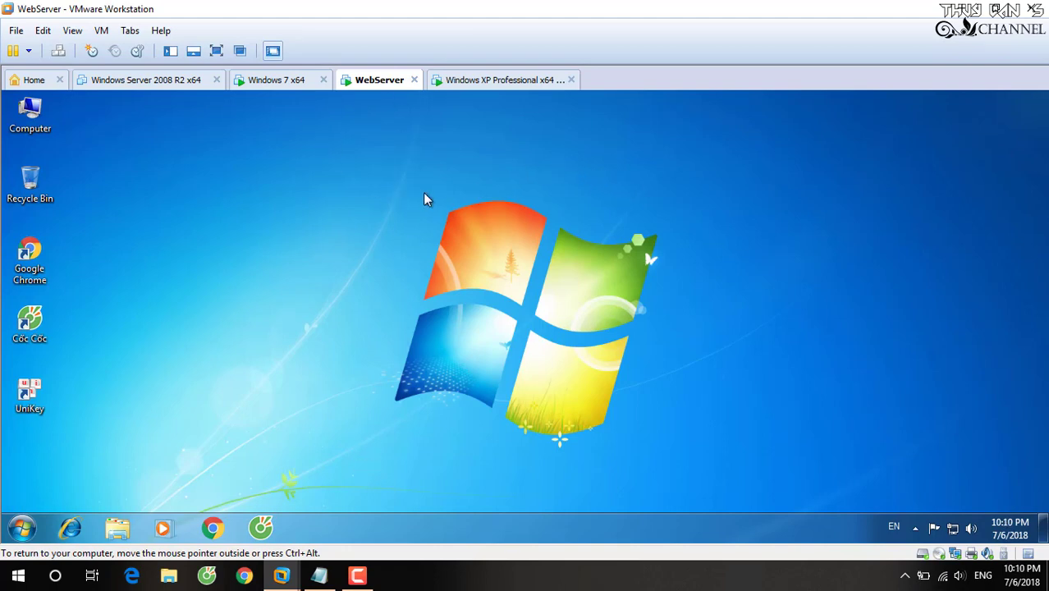
Refresh the WebServer VM's desktop.
right_click(575, 161)
right_click(460, 187)
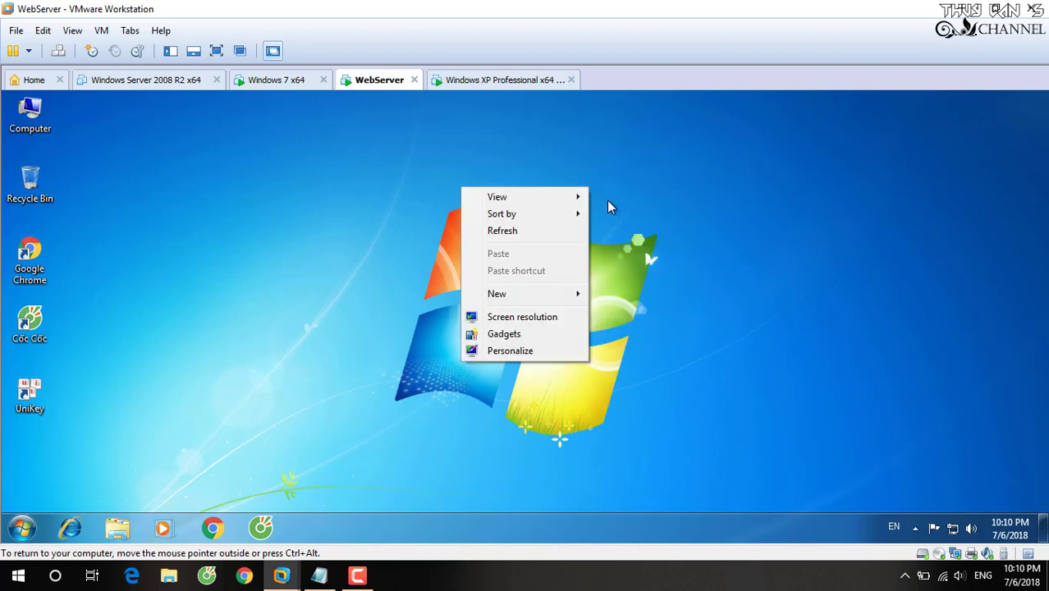
left_click(497, 232)
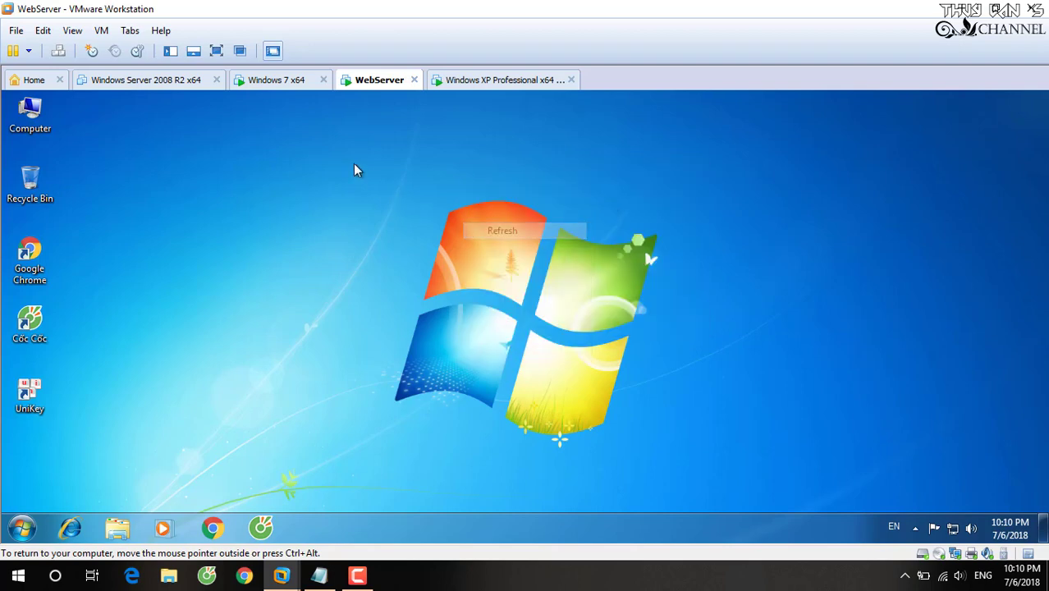
Launch Remote Desktop Connection with mstsc on the Windows 7 x64 VM, then return to WebServer.
left_click(271, 80)
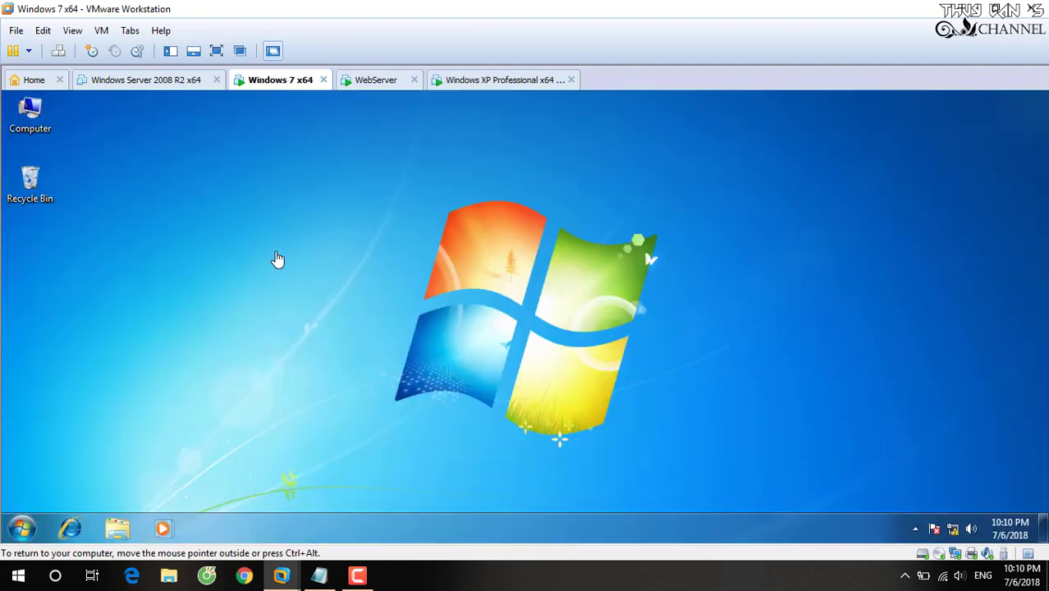
key("super+r")
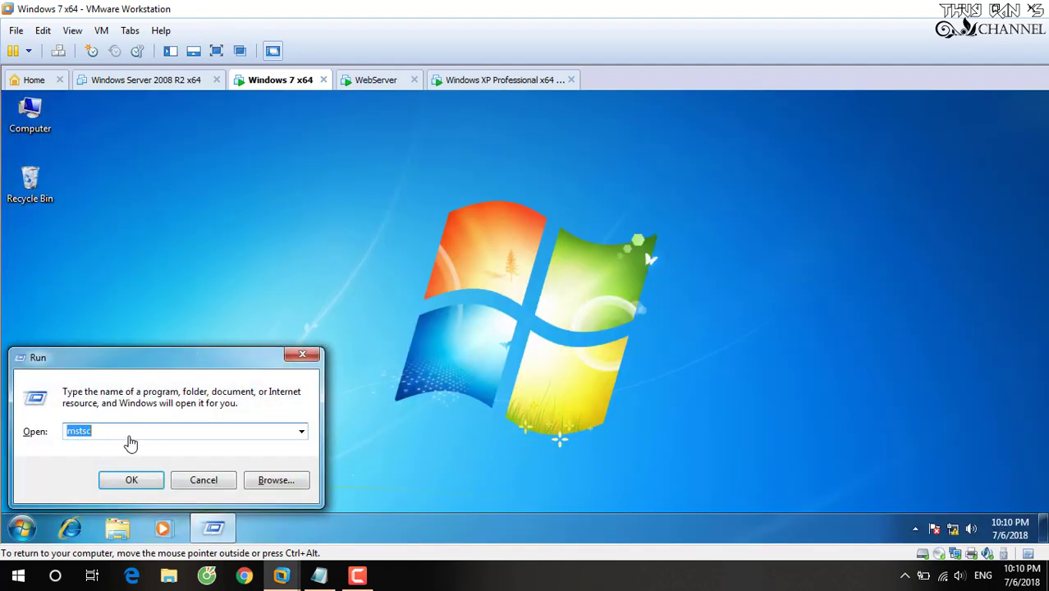
left_click(76, 435)
left_click_drag(71, 437, 101, 437)
left_click(103, 435)
left_click(125, 479)
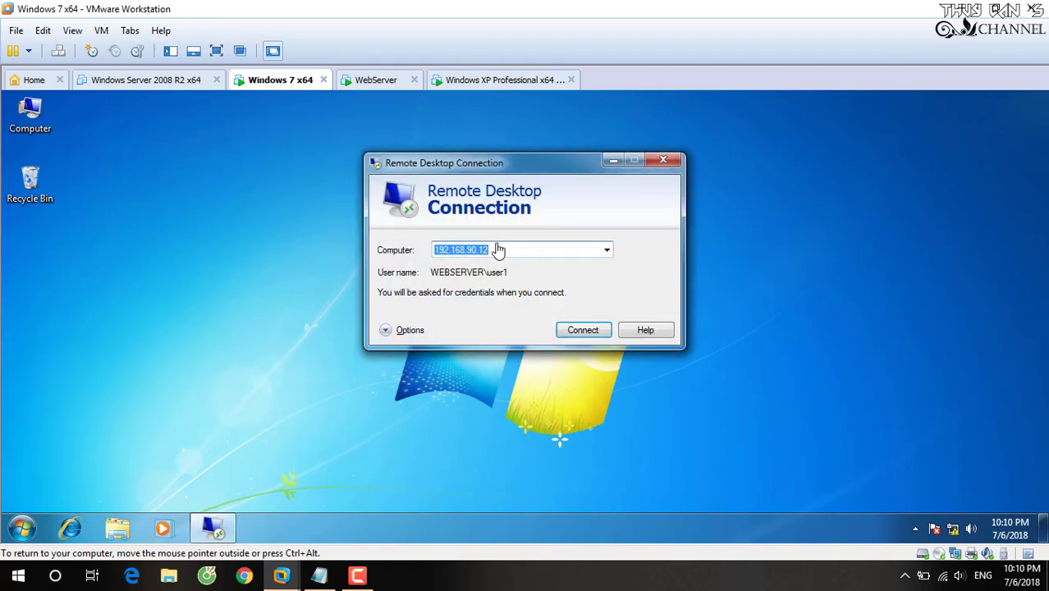
left_click(376, 79)
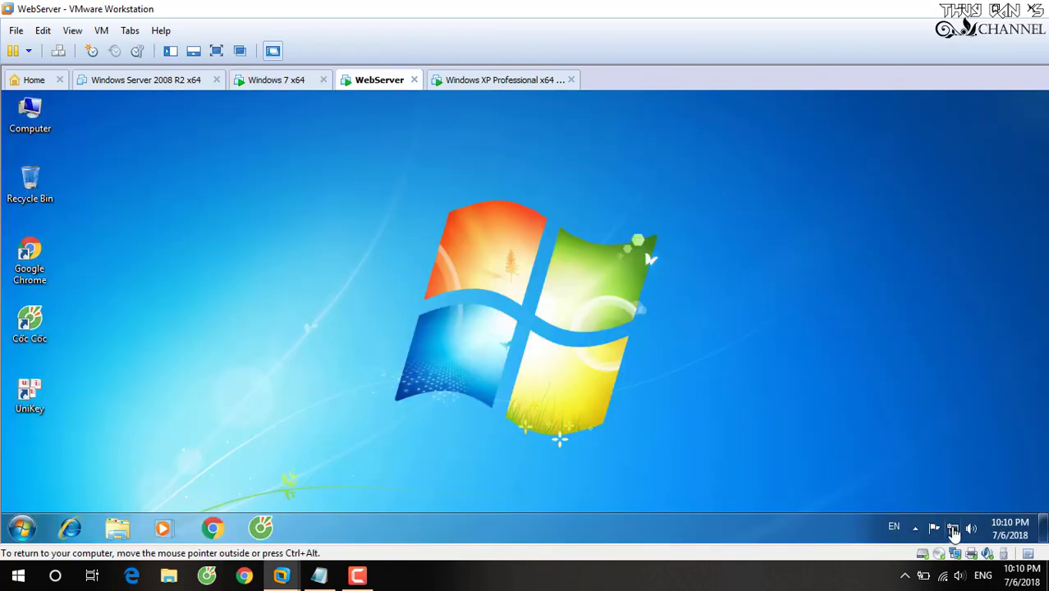
Read WebServer's IPv4 address 192.168.90.12 from Local Area Connection details, then switch to Windows 7 x64.
right_click(948, 525)
left_click(878, 452)
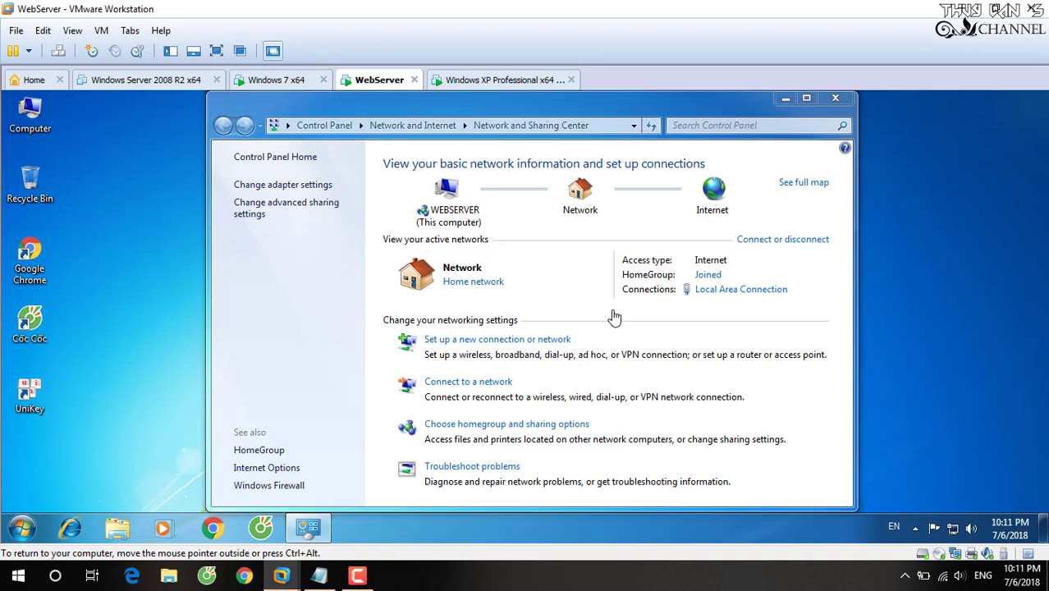
left_click(740, 289)
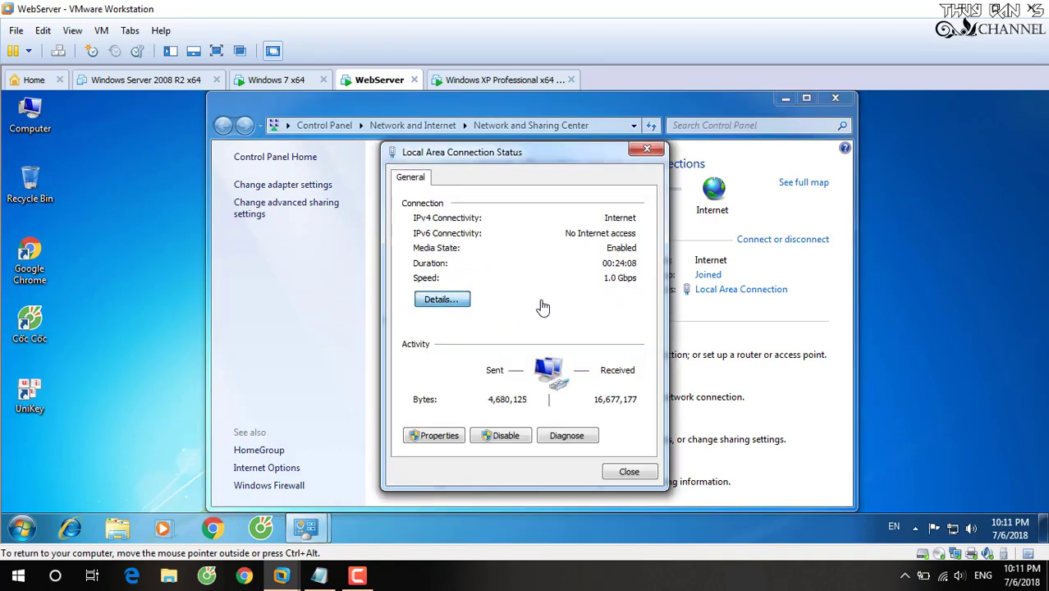
left_click(441, 298)
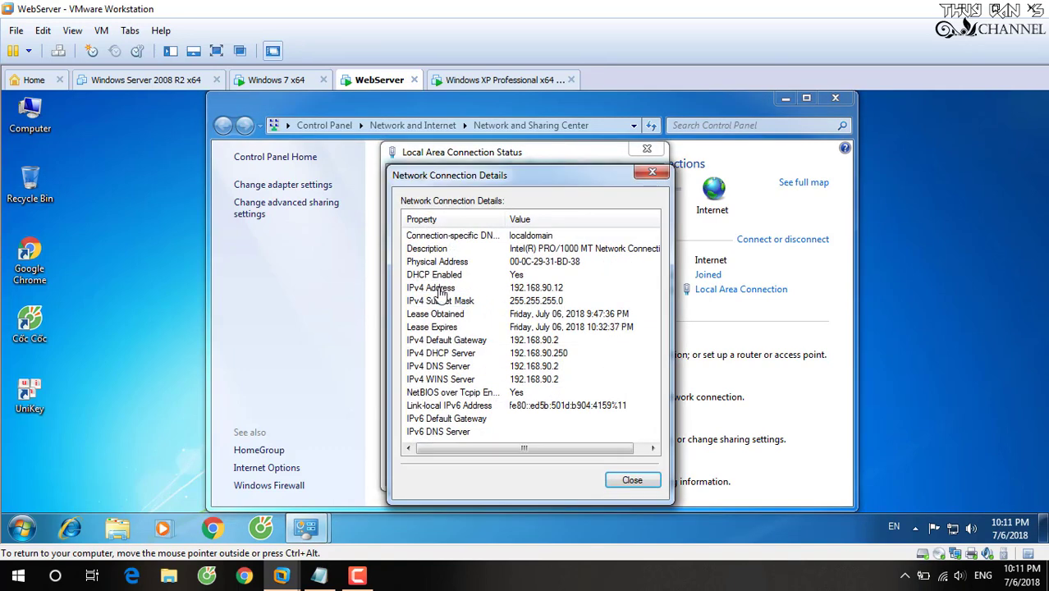
left_click(435, 289)
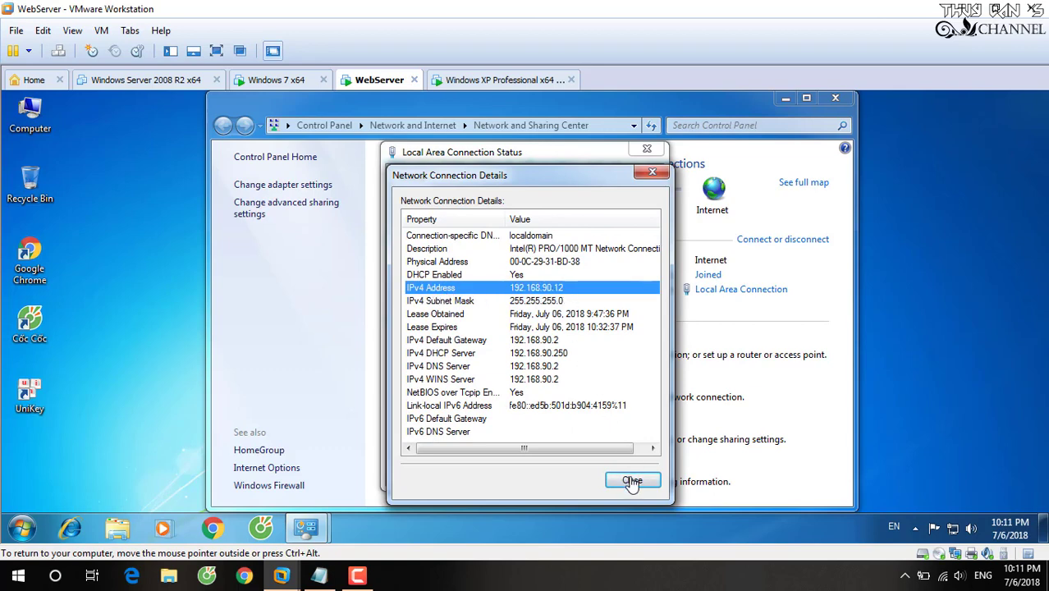
left_click(630, 479)
left_click(628, 473)
left_click(836, 99)
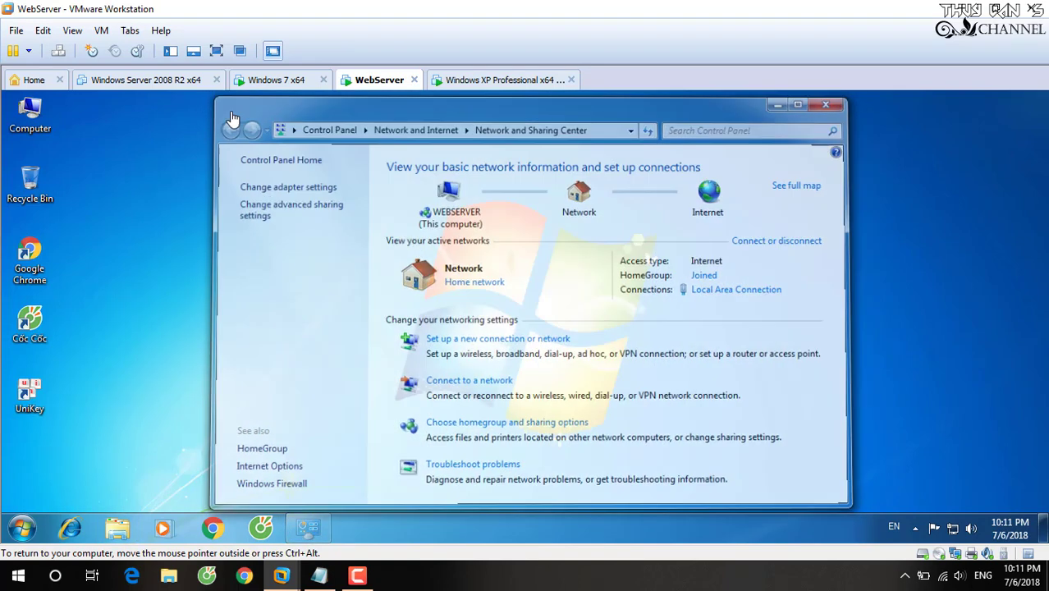
left_click(277, 81)
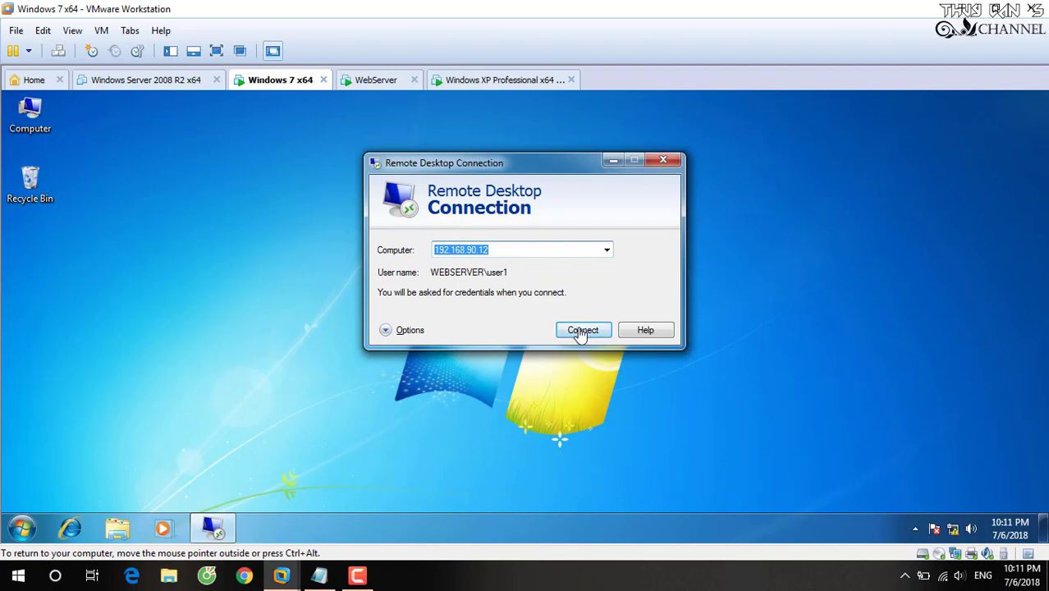
Connect to 192.168.90.12 and sign in with the WebServer account's password.
left_click(580, 332)
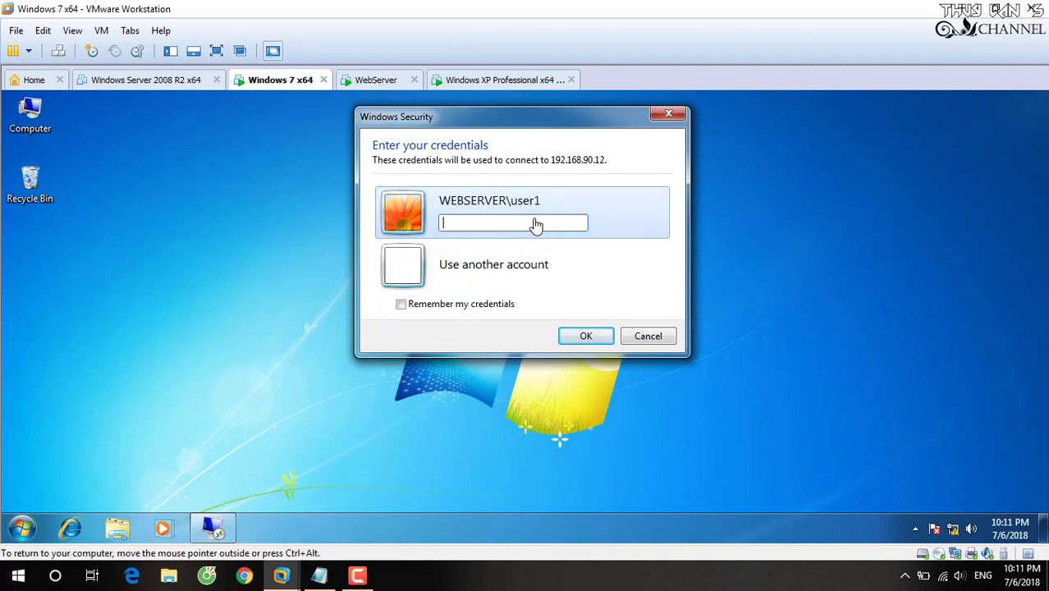
type("******")
left_click(582, 332)
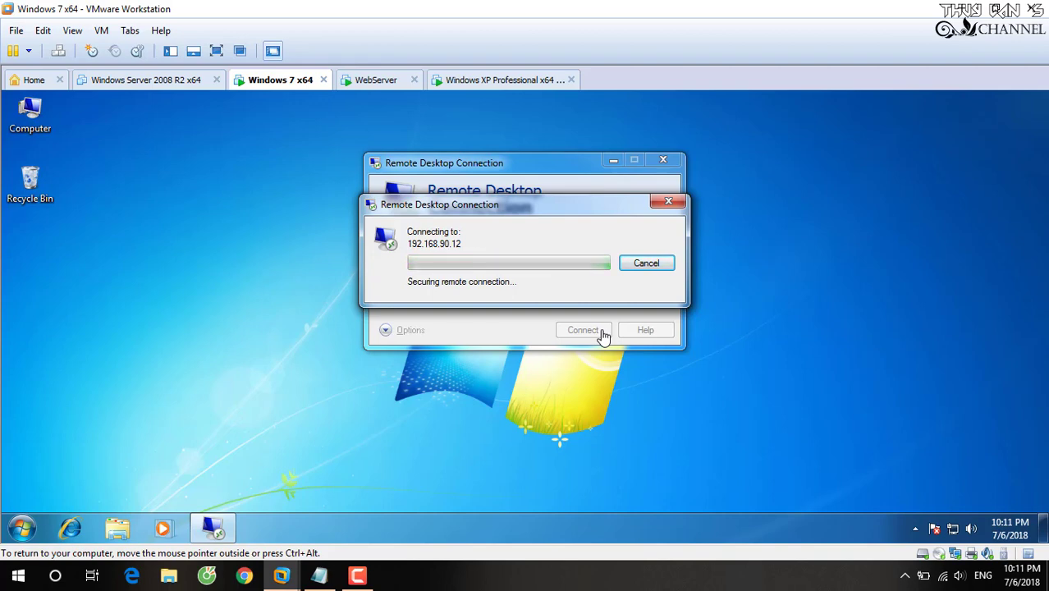
Note that the request goes to Webserver and waits for its user to accept, then minimize Notepad.
left_click(320, 579)
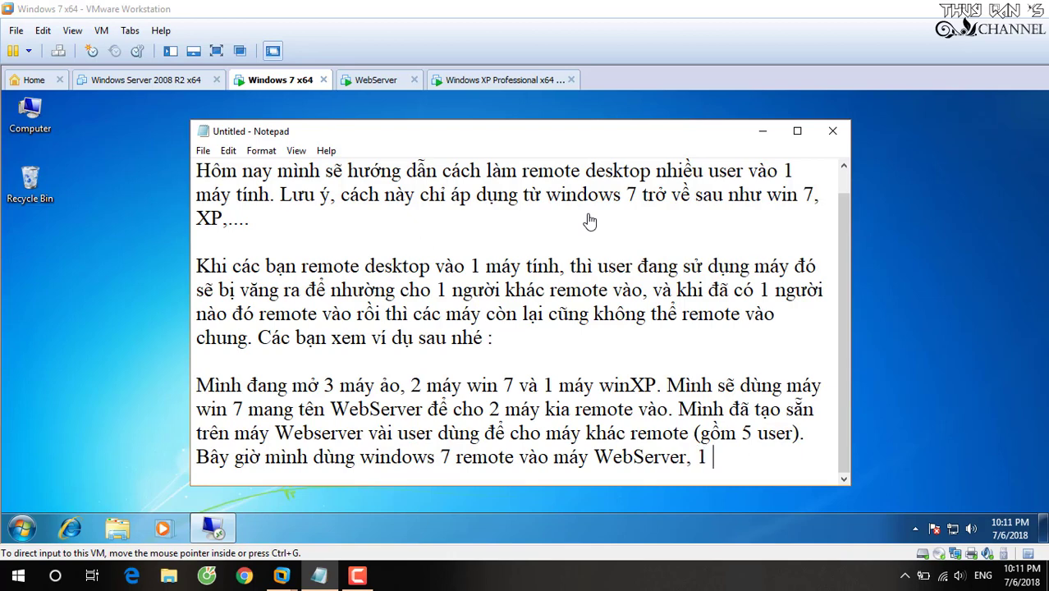
type("yeu ")
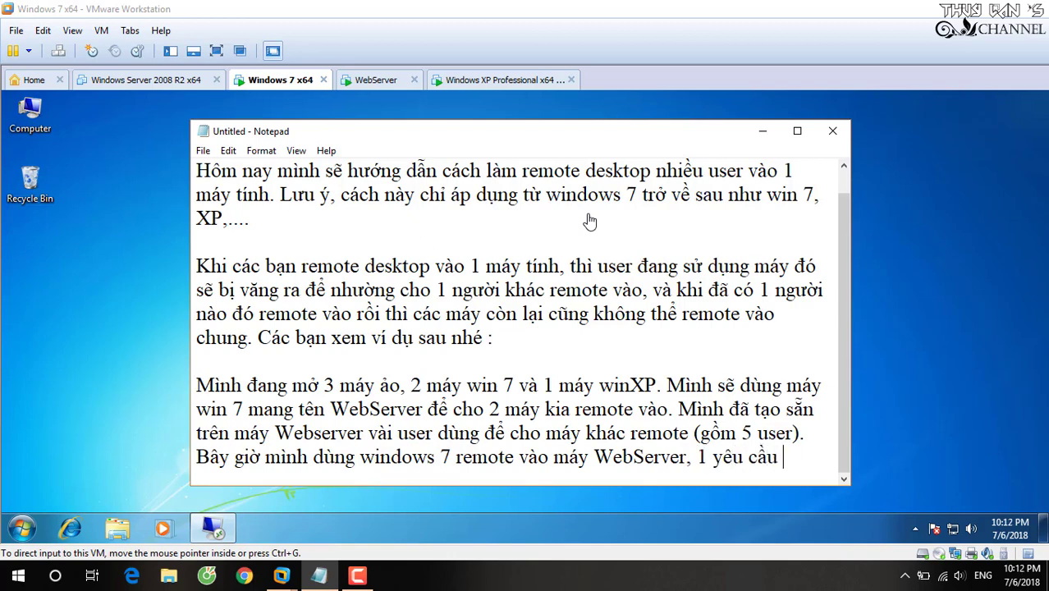
type("câfu sẽ đuo")
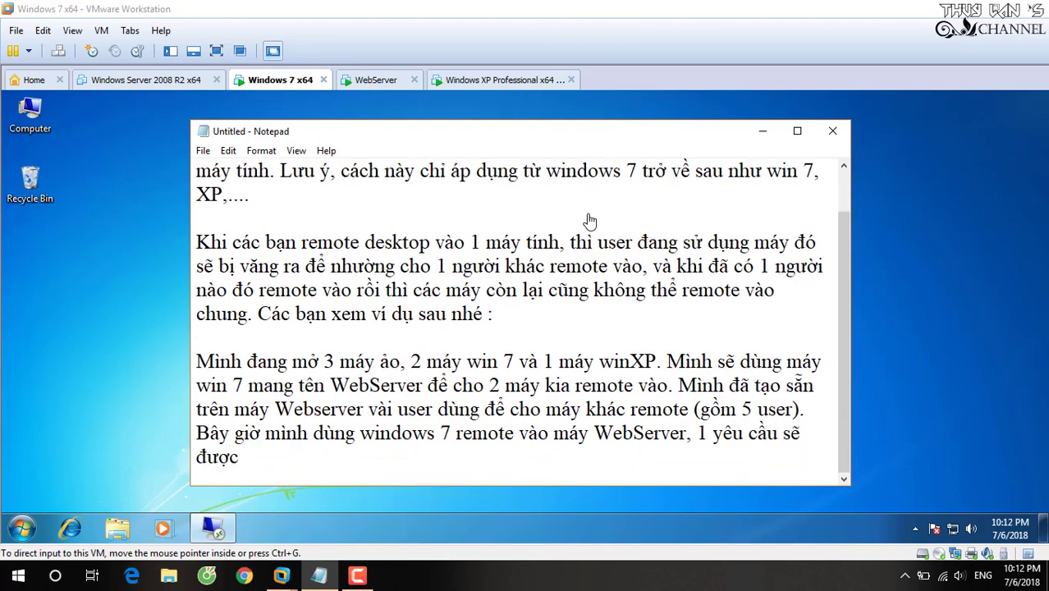
type("wcj guri ddeens We")
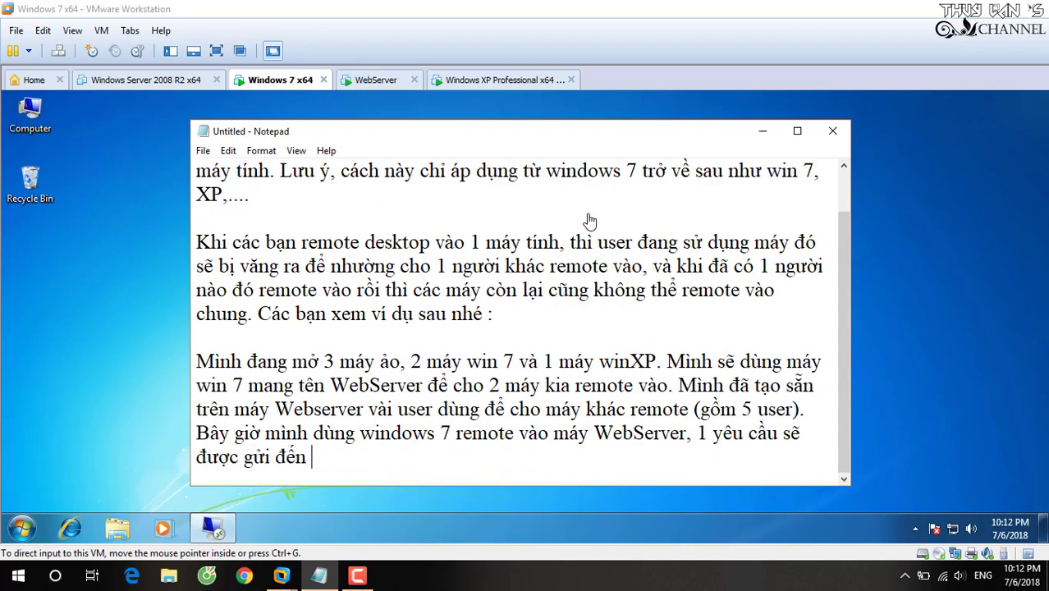
type("bse")
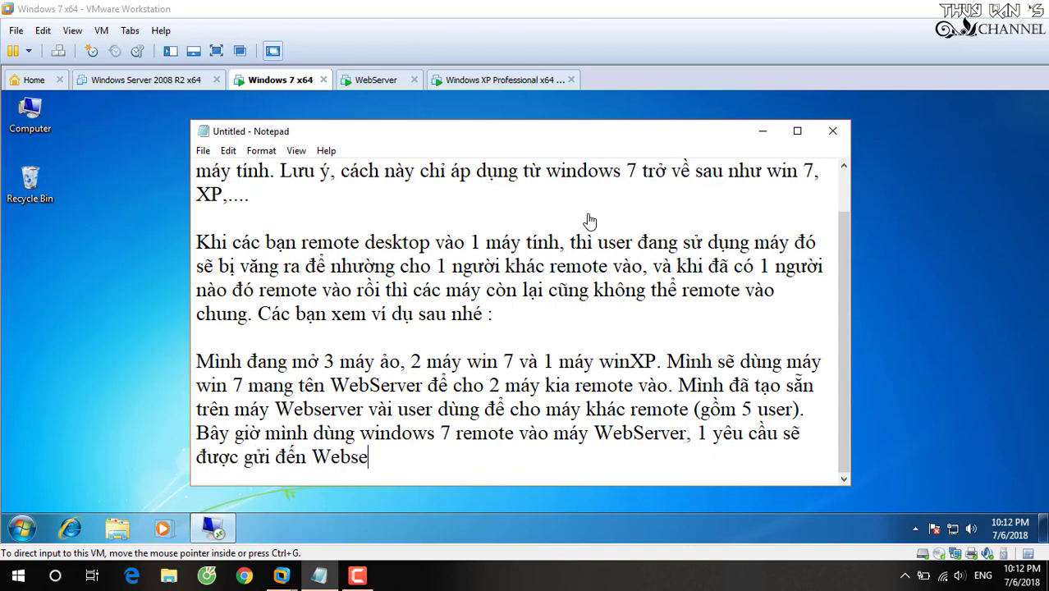
type("rver vaf d")
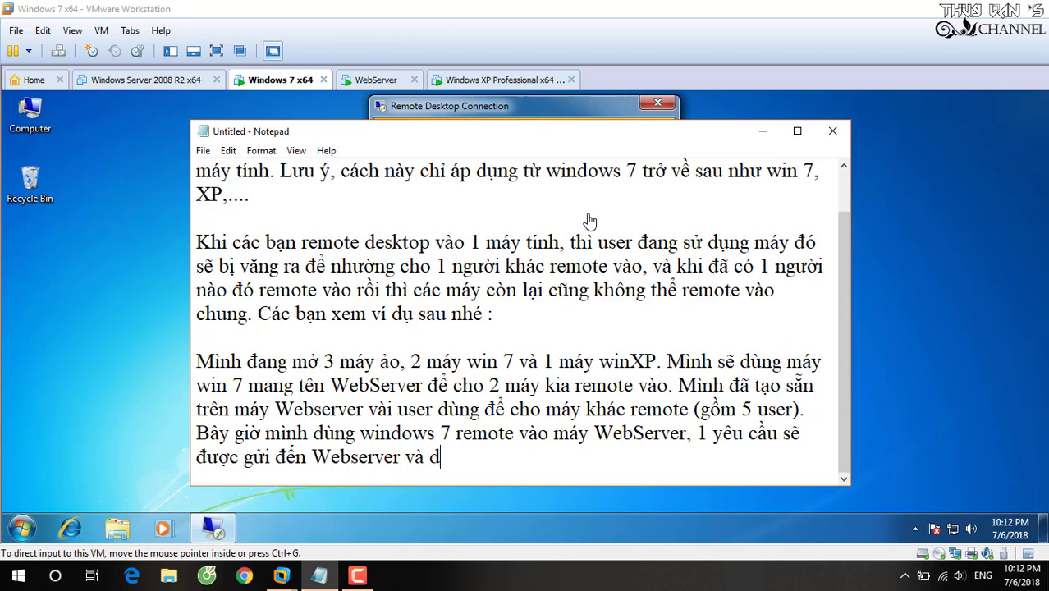
type("dowji user bee")
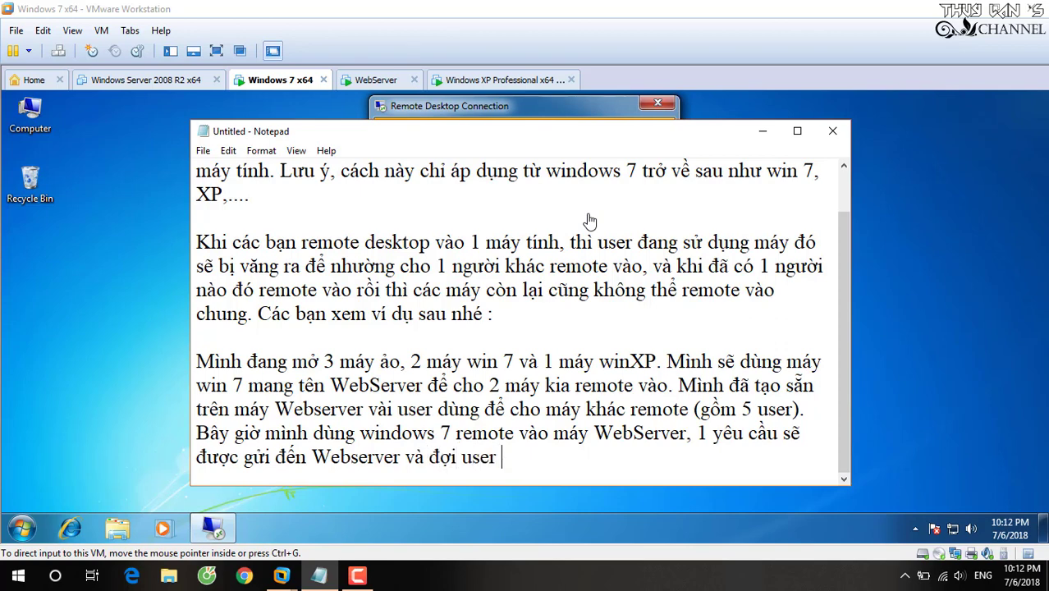
type("n webse")
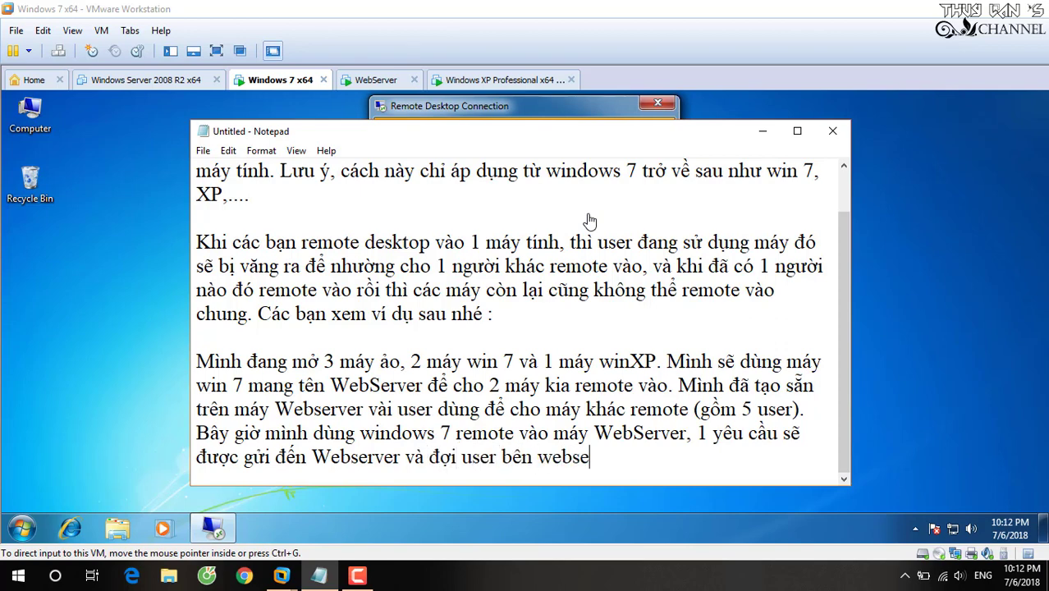
type("rver chaaps nhaanj")
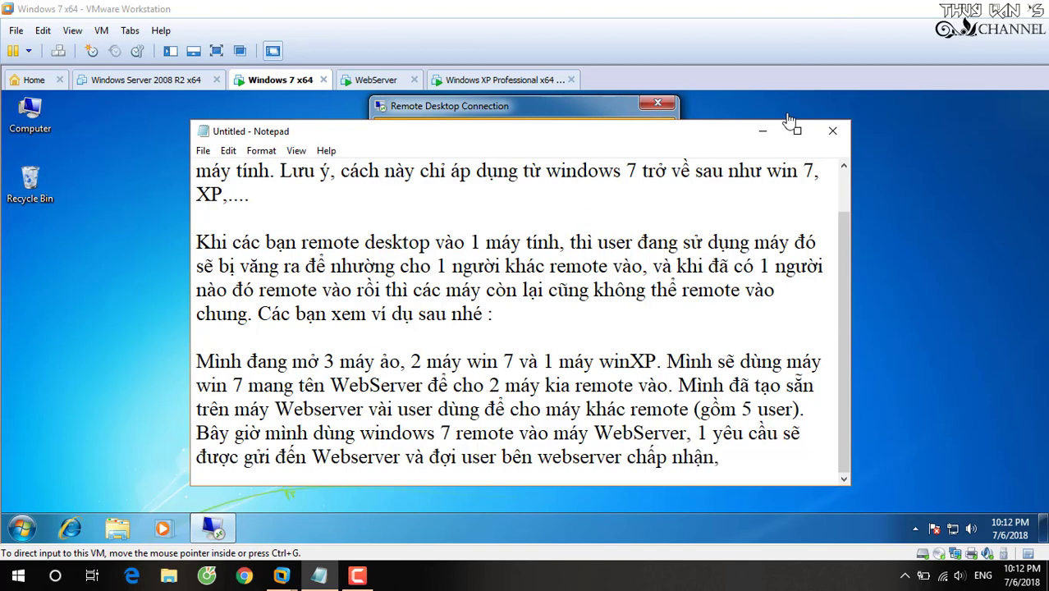
left_click(762, 132)
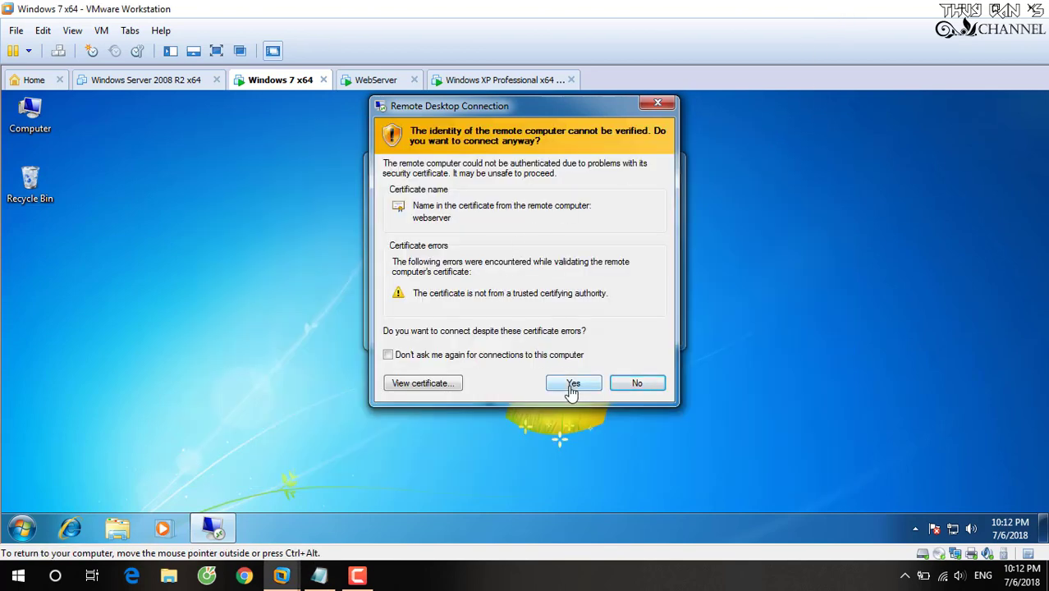
Accept the unverified certificate for the Windows 7 x64 session, glancing at the WebServer machine.
left_click(571, 386)
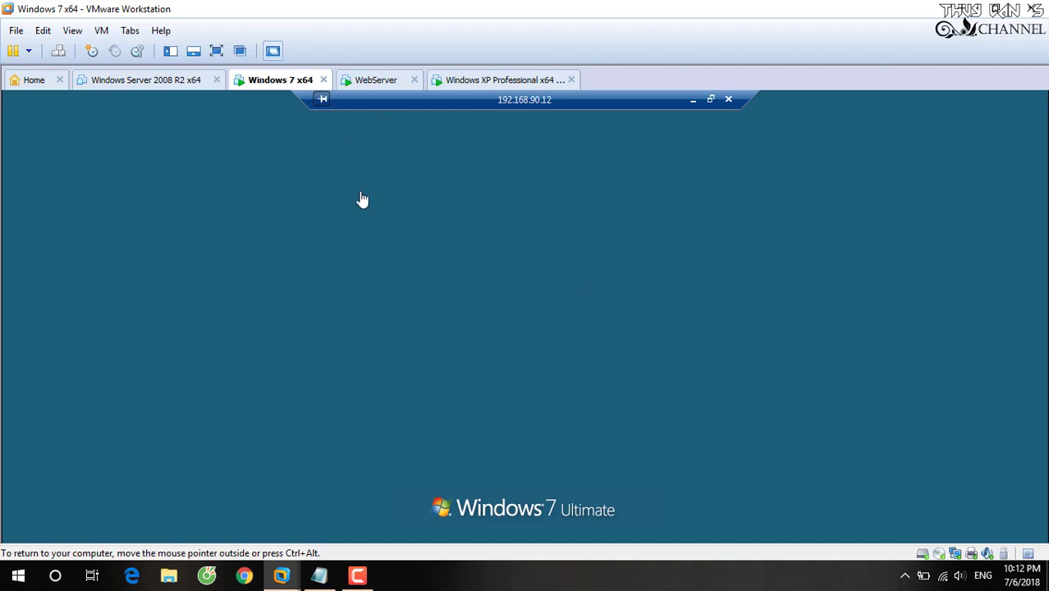
left_click(376, 81)
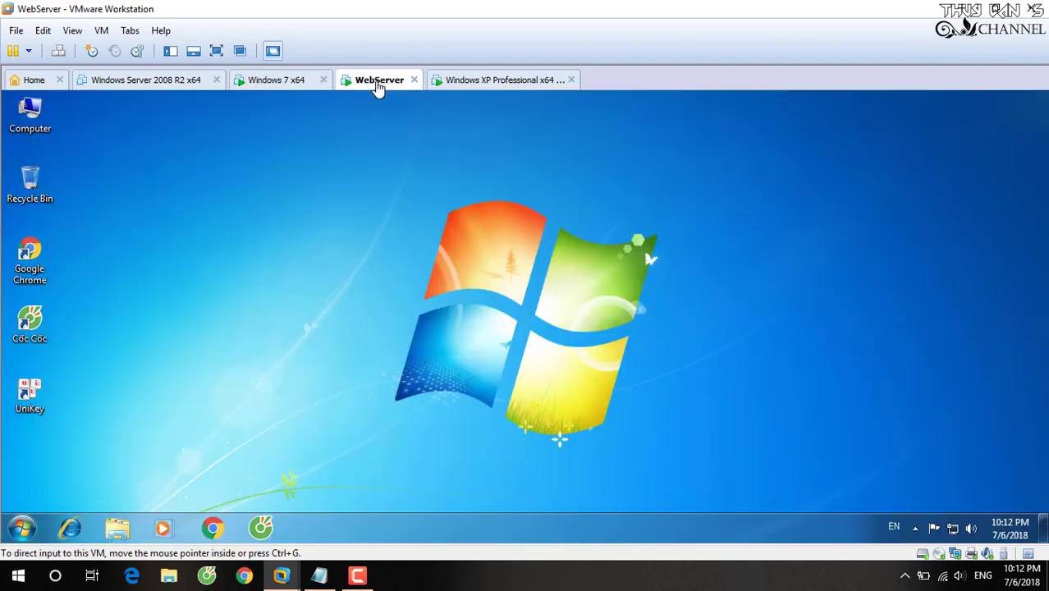
left_click(283, 84)
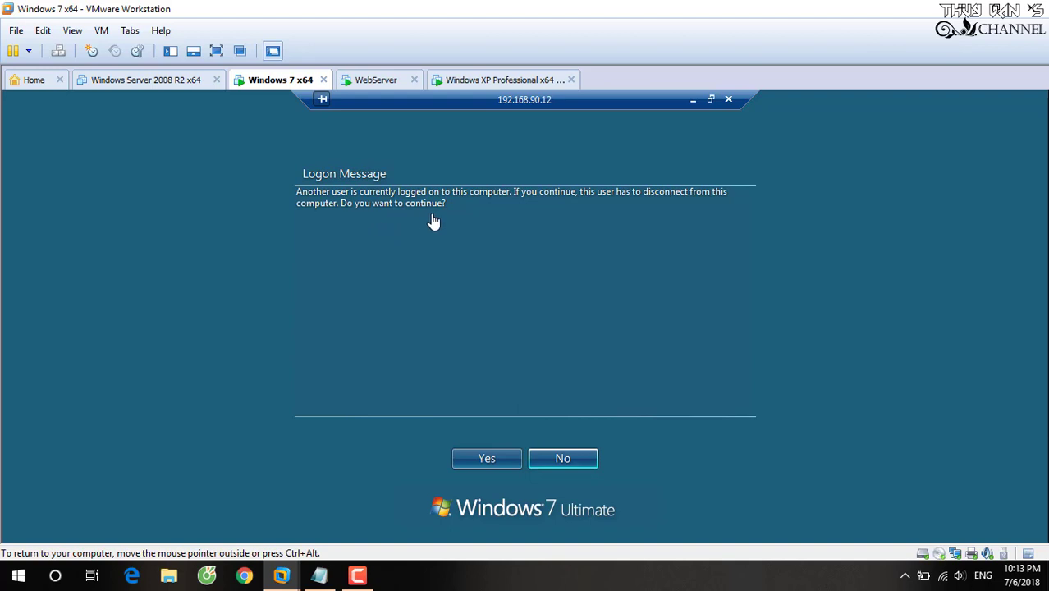
Continue the logon from Windows 7 x64, approve the disconnect on WebServer, and restore the Notepad note.
left_click(487, 459)
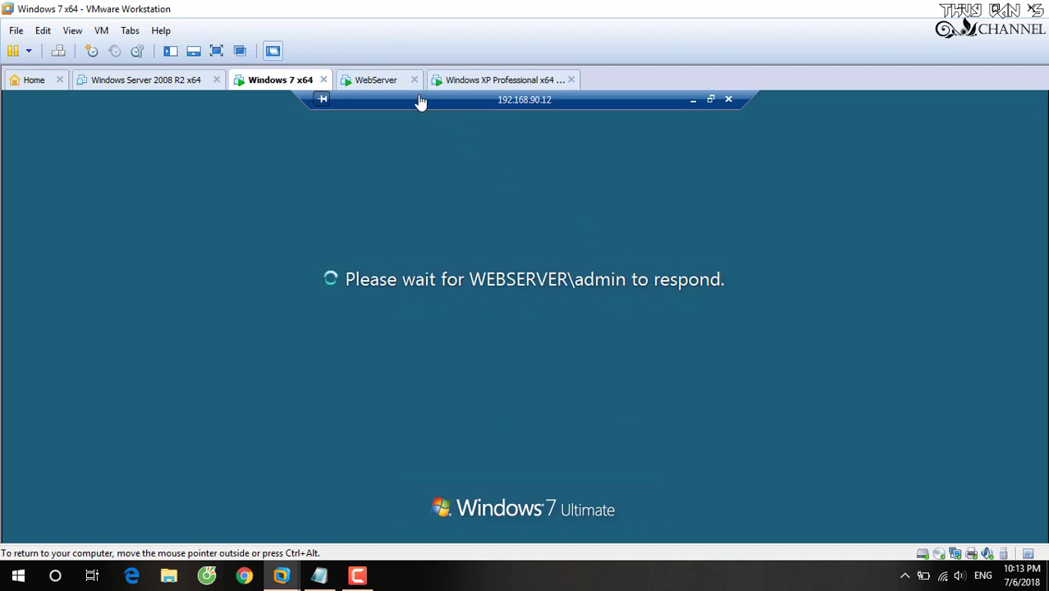
left_click(379, 85)
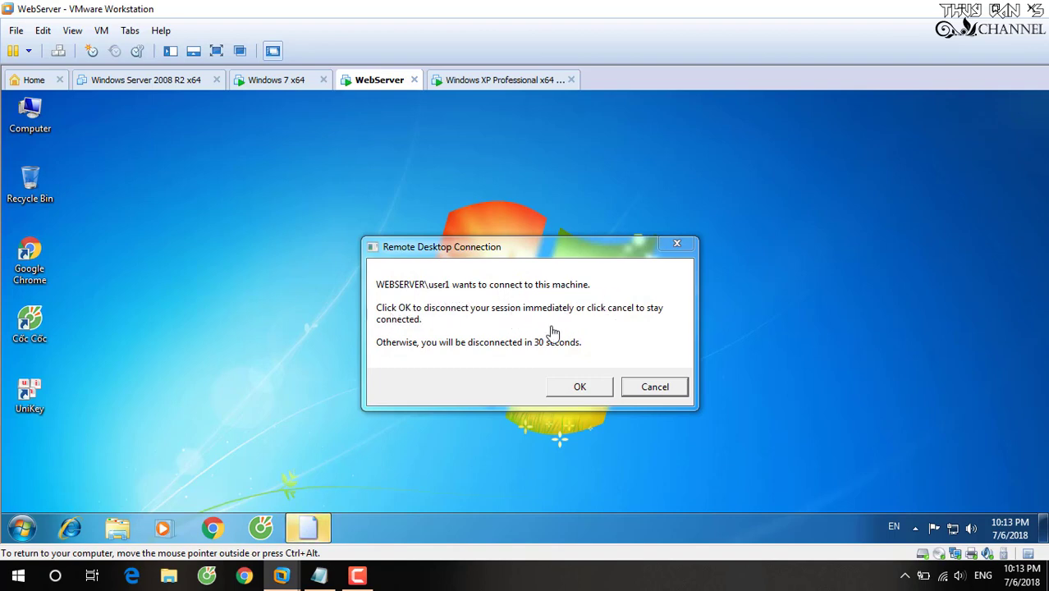
left_click(576, 392)
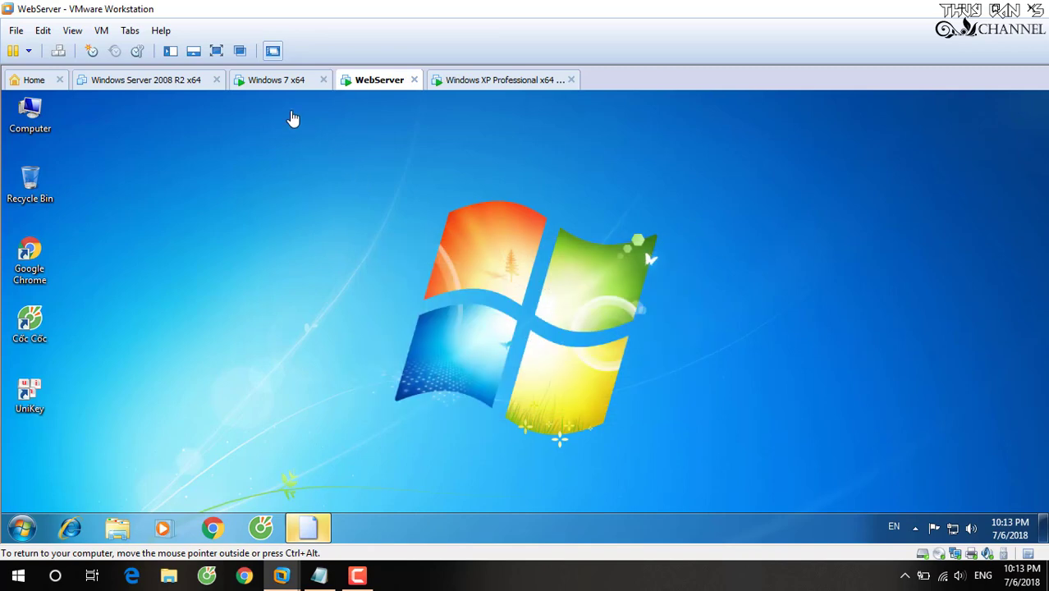
left_click(273, 82)
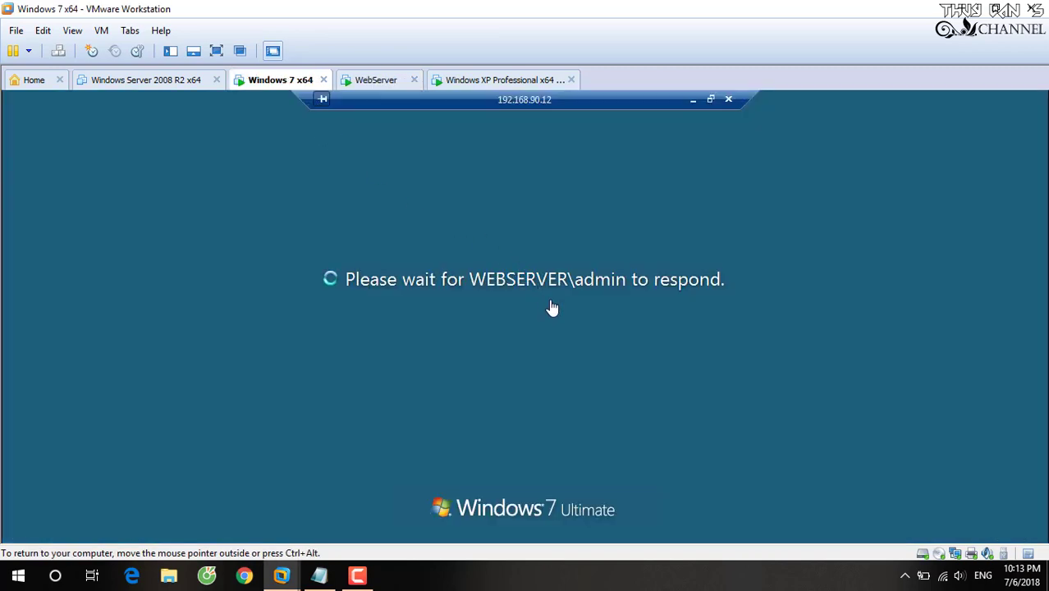
left_click(375, 82)
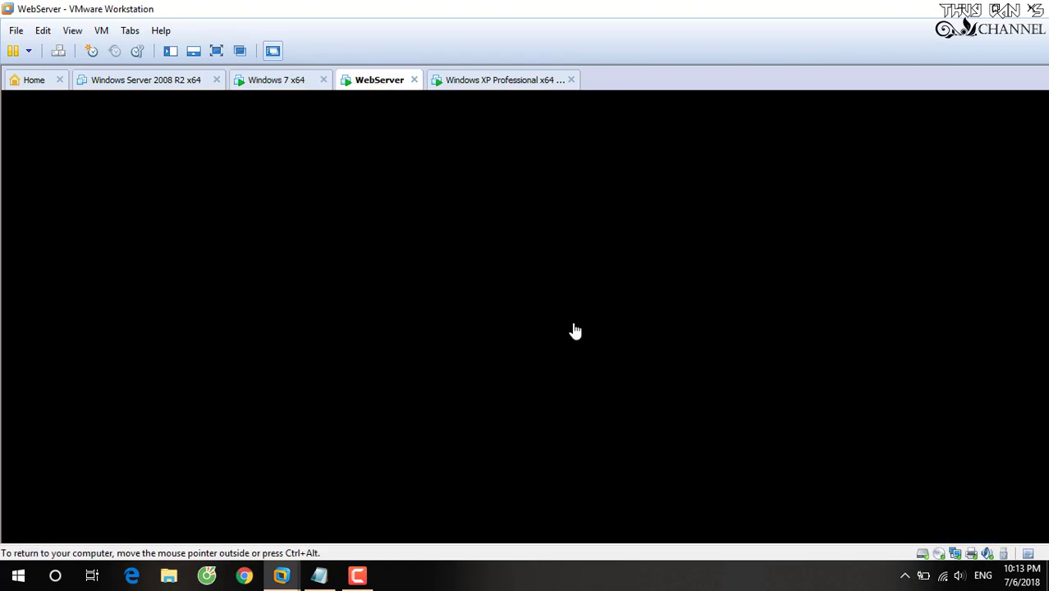
left_click(318, 575)
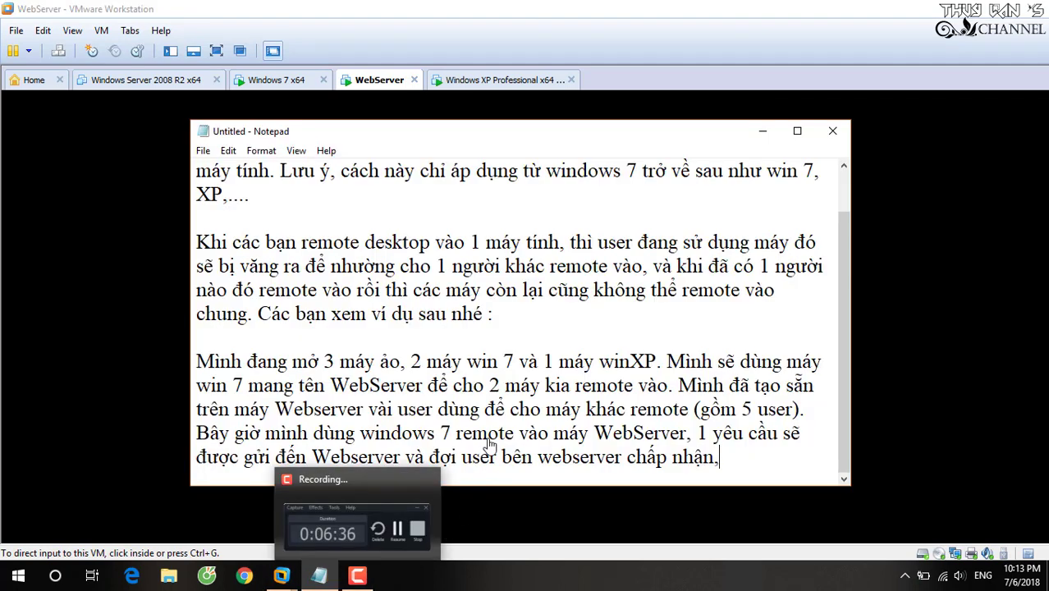
Type the sentence continuation 'nguời sử dung ttn máy webseăng may tính kha' into the note.
type("ngu")
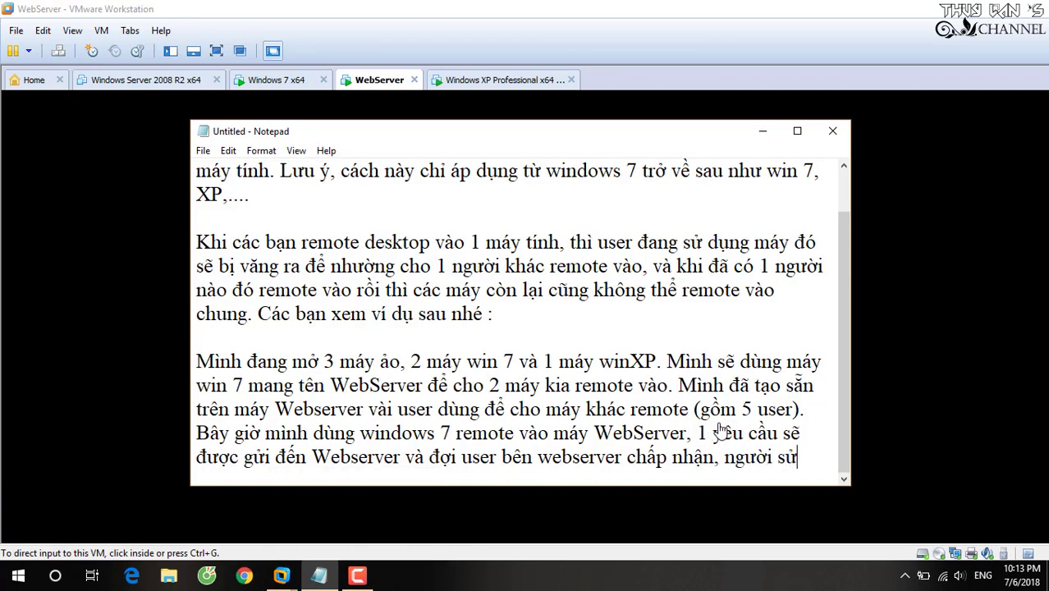
type("ời sử dung tt")
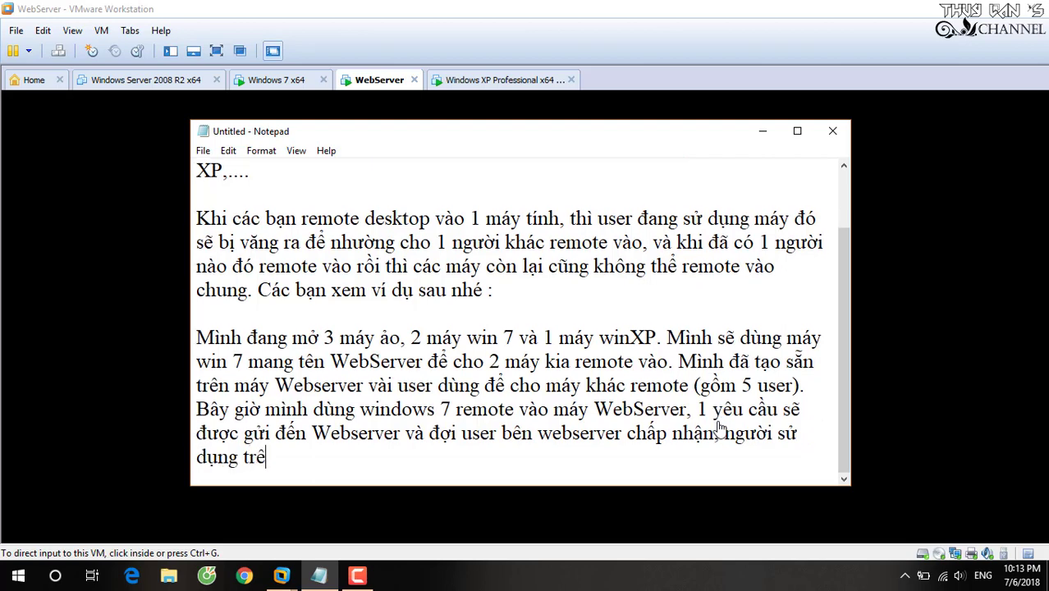
type("n máy webserver sẽ bị v")
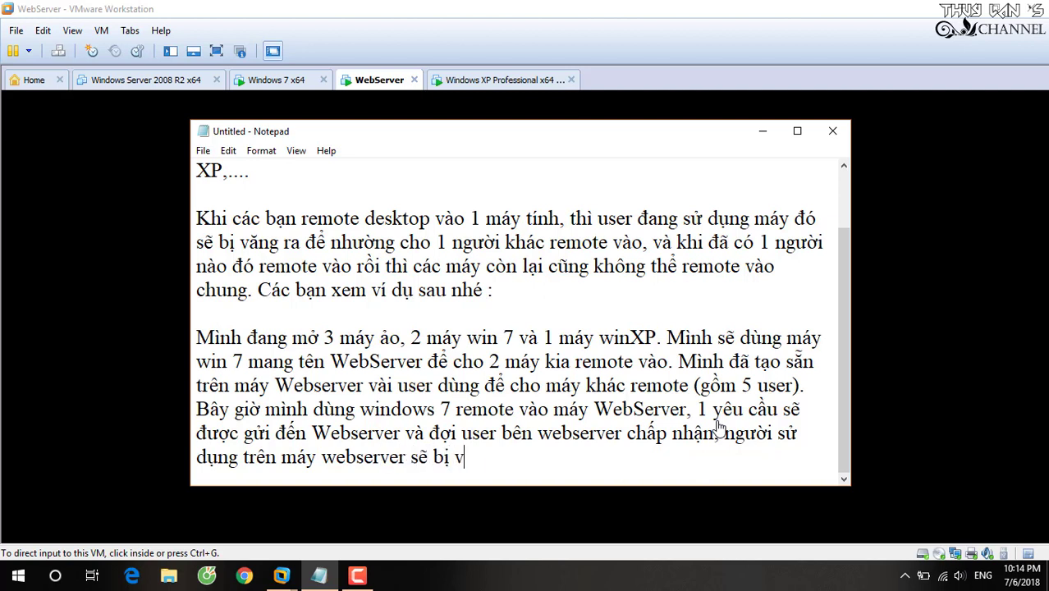
type("ăng ra để")
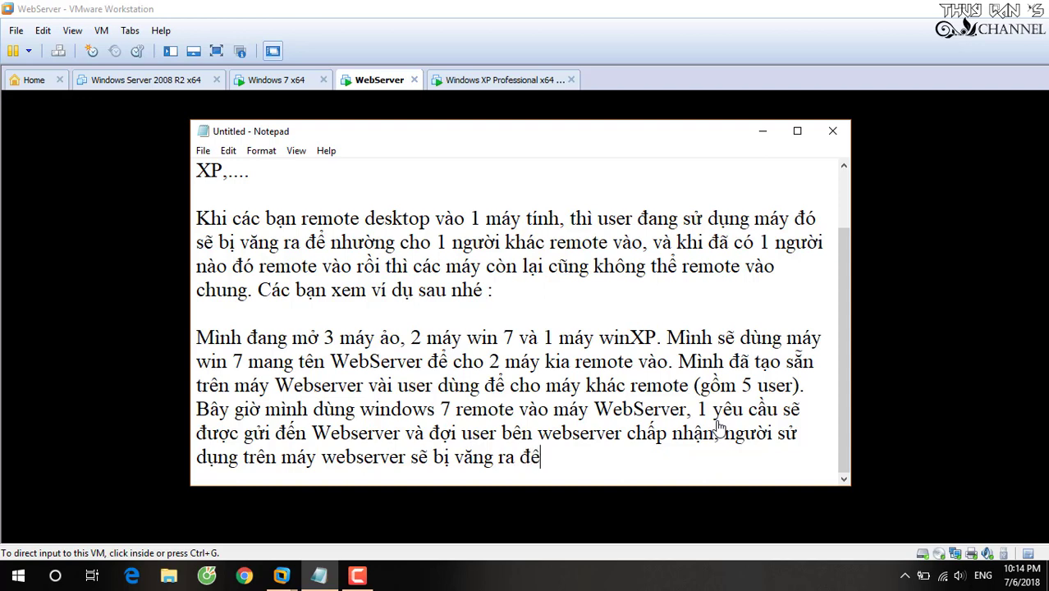
type(" ma")
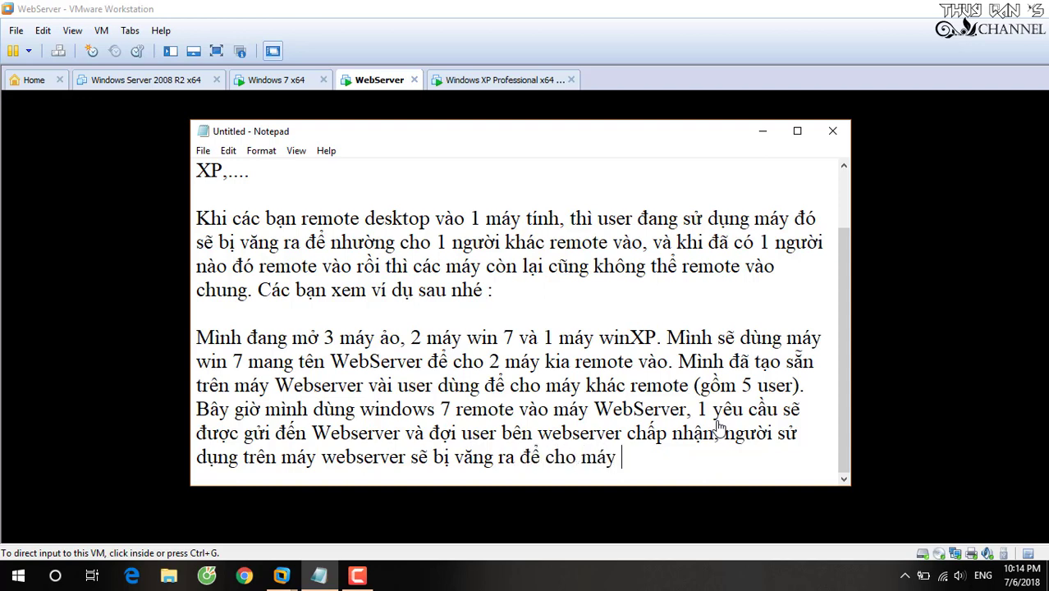
type("y tính kha")
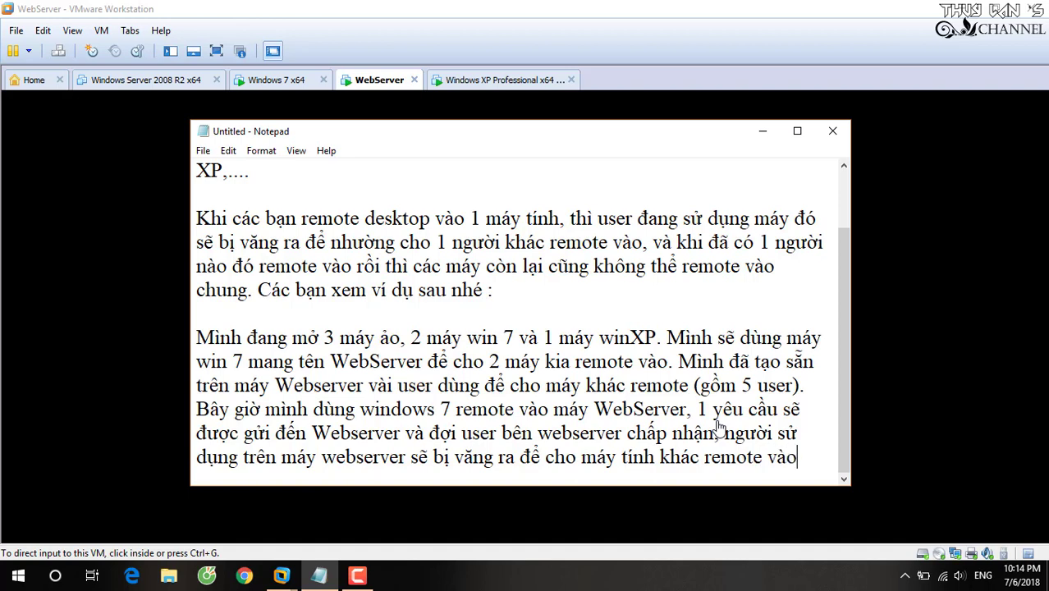
Minimize Notepad, refresh the Windows 7 x64 remote desktop, and check the signed-in user in Start.
left_click(763, 132)
left_click(279, 82)
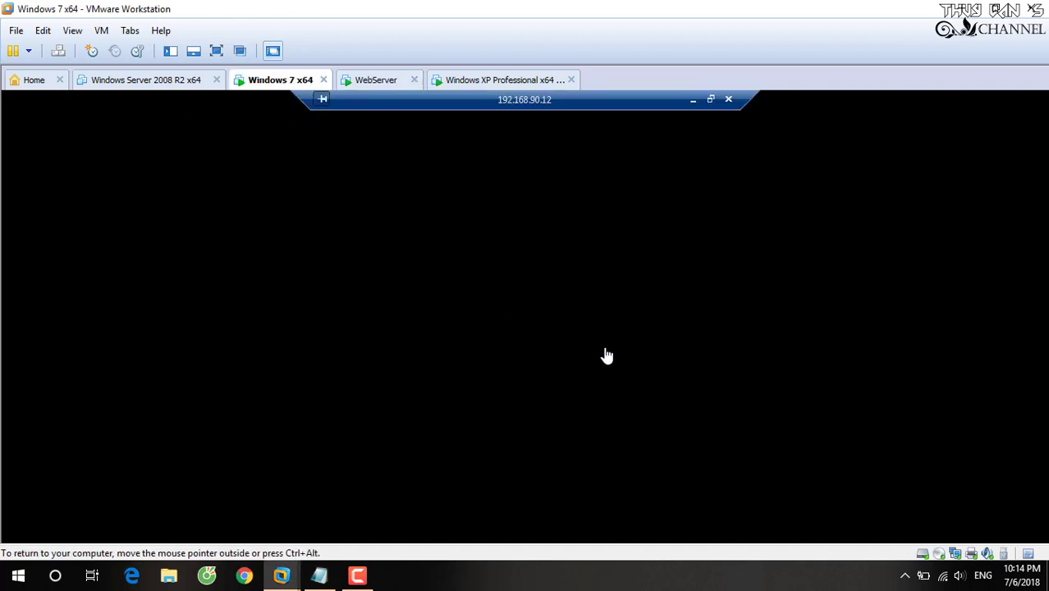
key("ctrl+Tab")
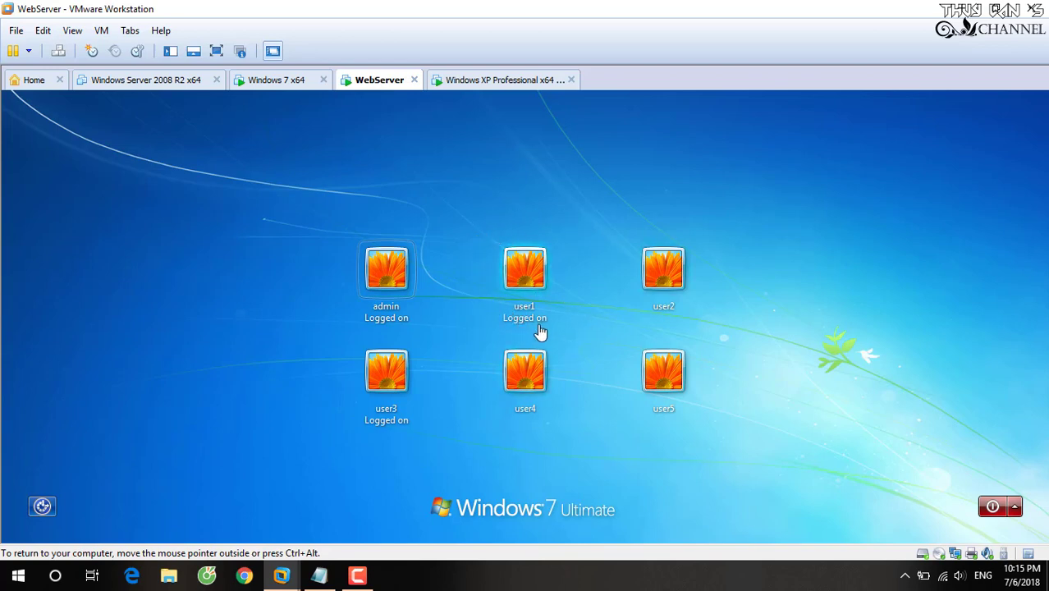
left_click(272, 79)
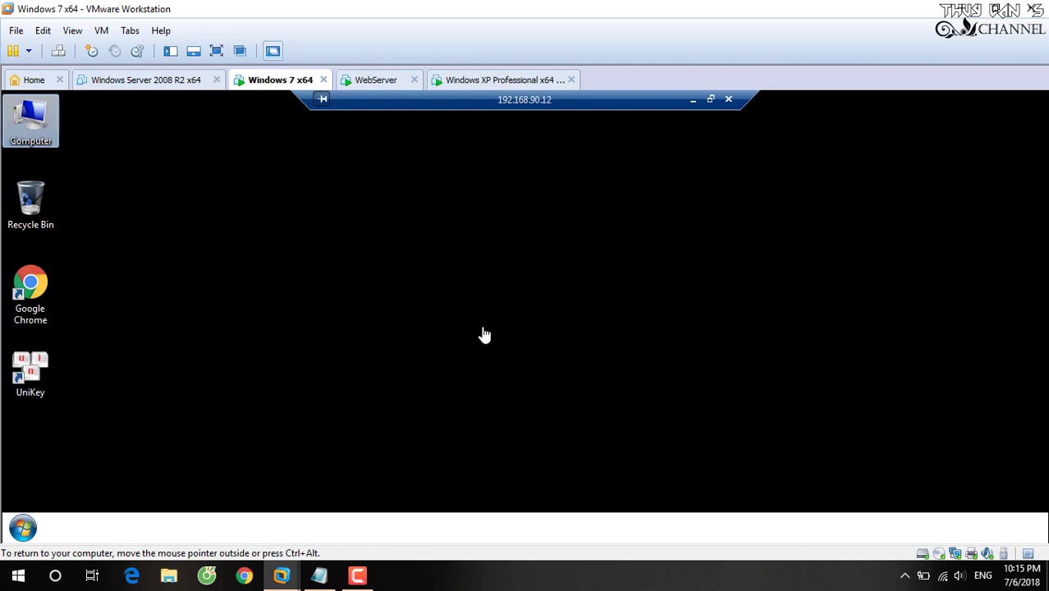
right_click(355, 191)
left_click(396, 234)
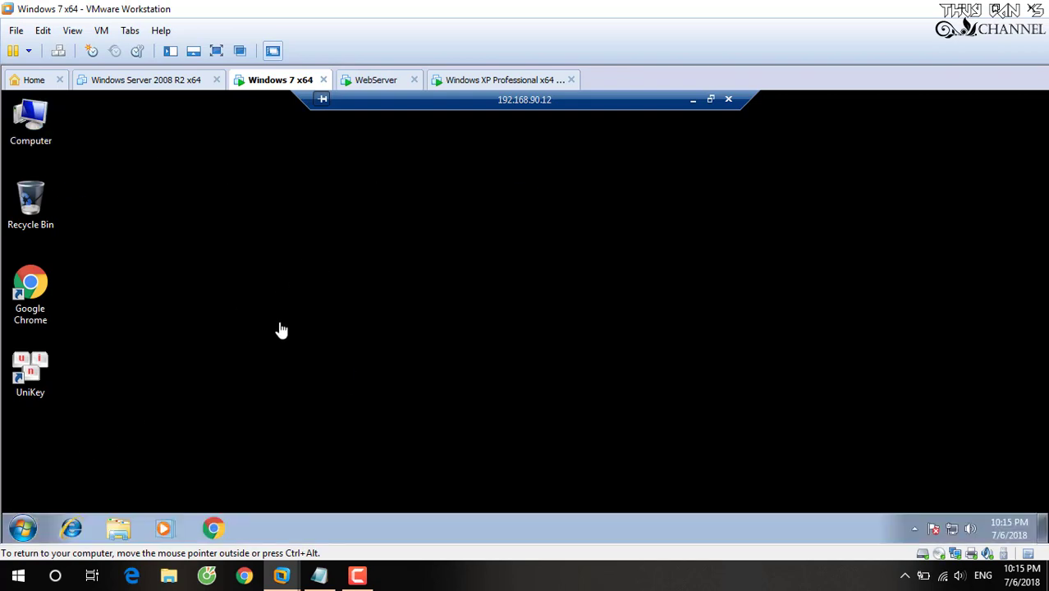
left_click(23, 529)
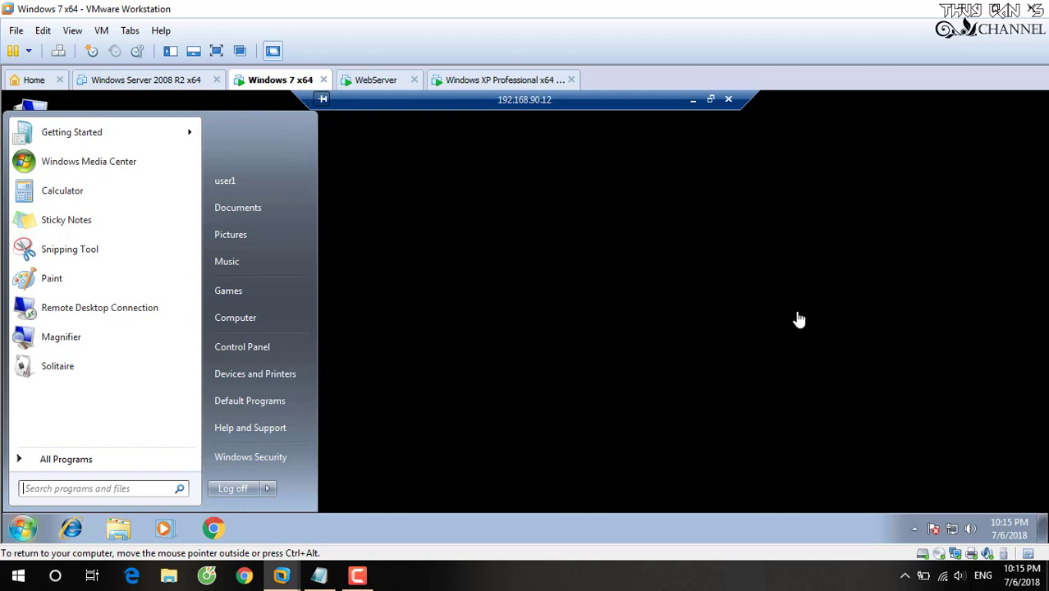
left_click(320, 190)
View the remote Computer's properties to confirm the computer name webserver, then close them.
left_click(43, 128)
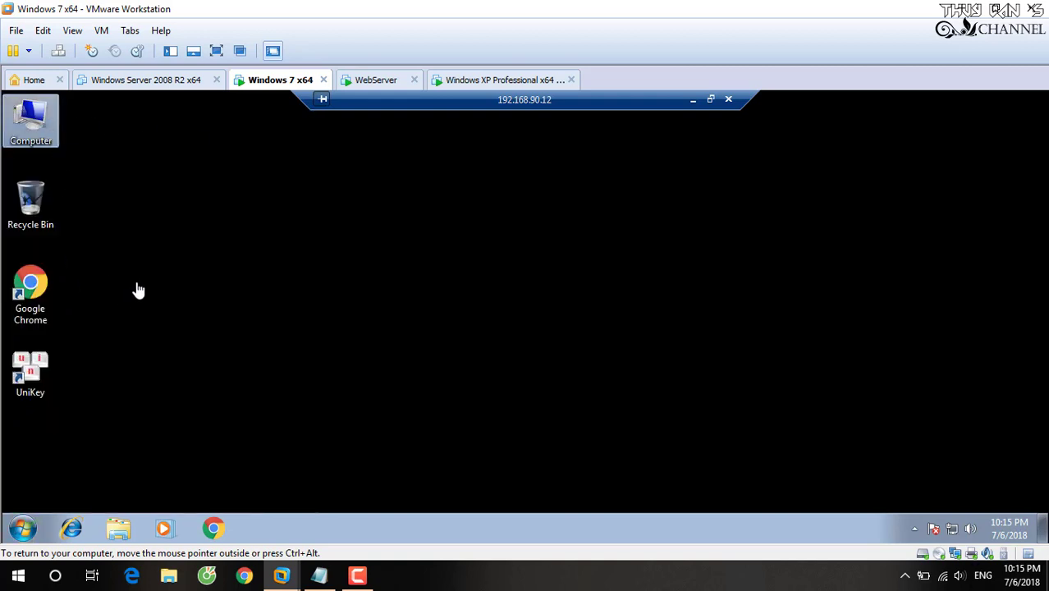
right_click(41, 117)
left_click(168, 271)
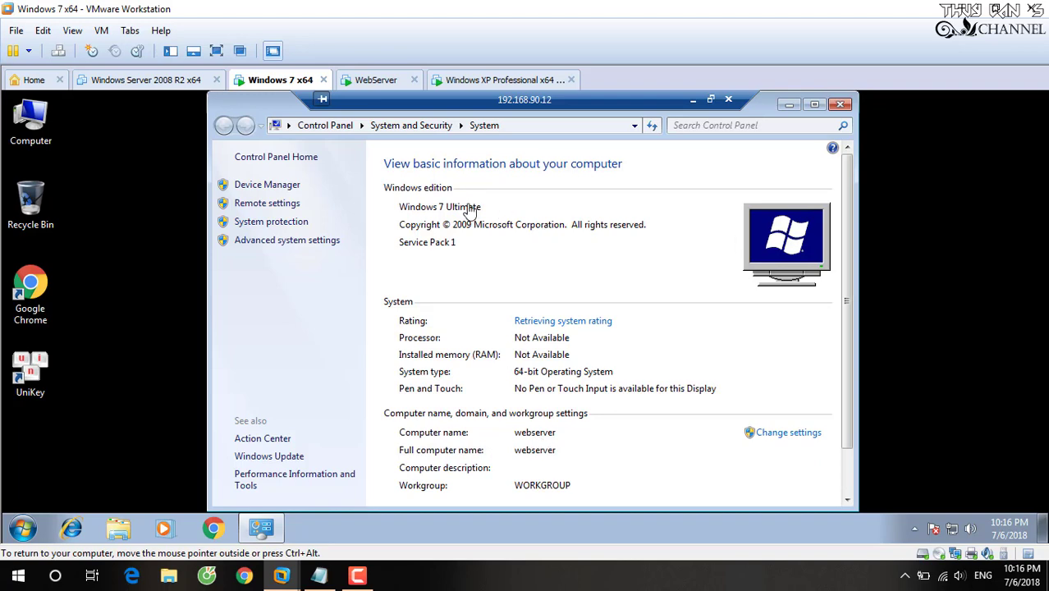
key("ctrl+Tab")
left_click(264, 80)
left_click(841, 106)
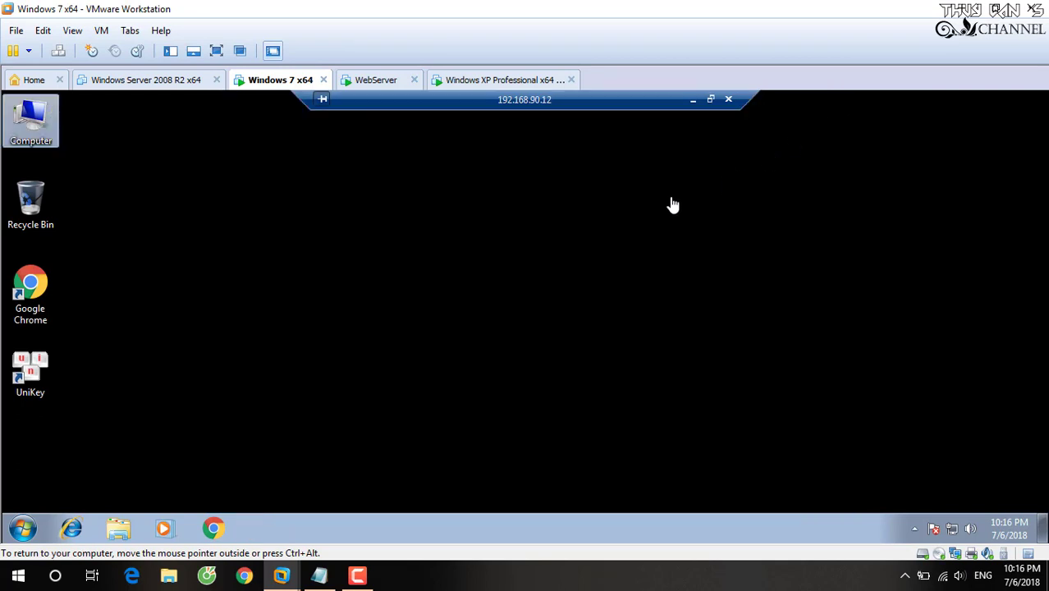
Disconnect the remote session, try the admin logon on WebServer, and dismiss the connections-limit error.
left_click(728, 101)
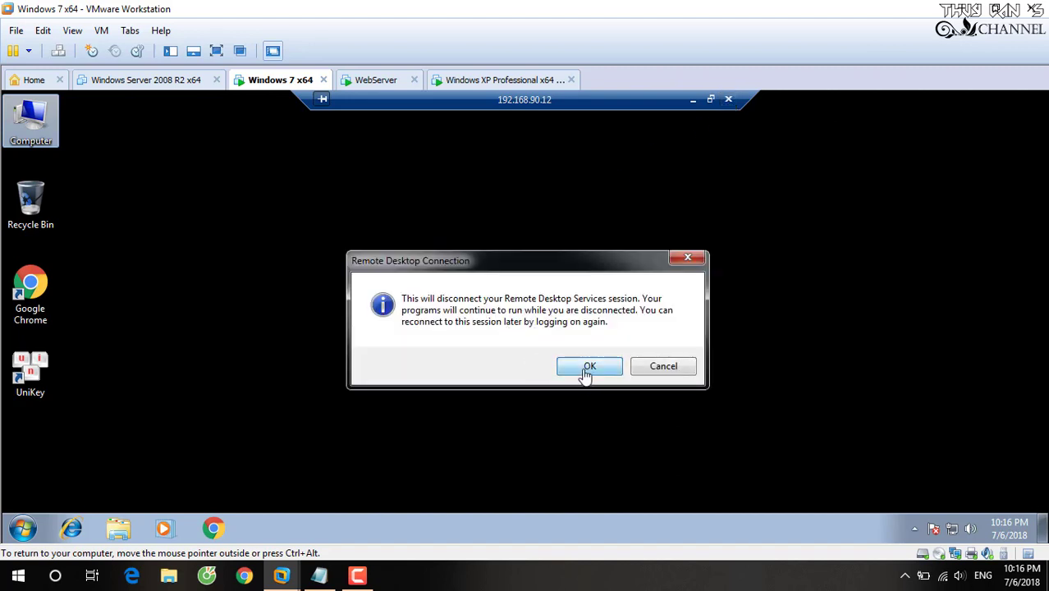
left_click(586, 366)
left_click(391, 82)
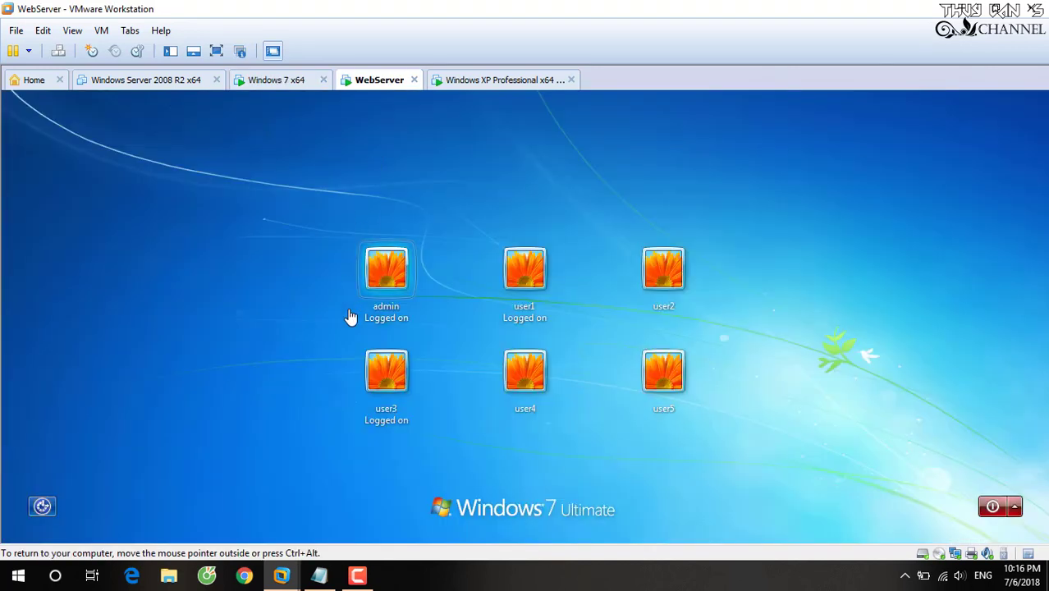
left_click(398, 272)
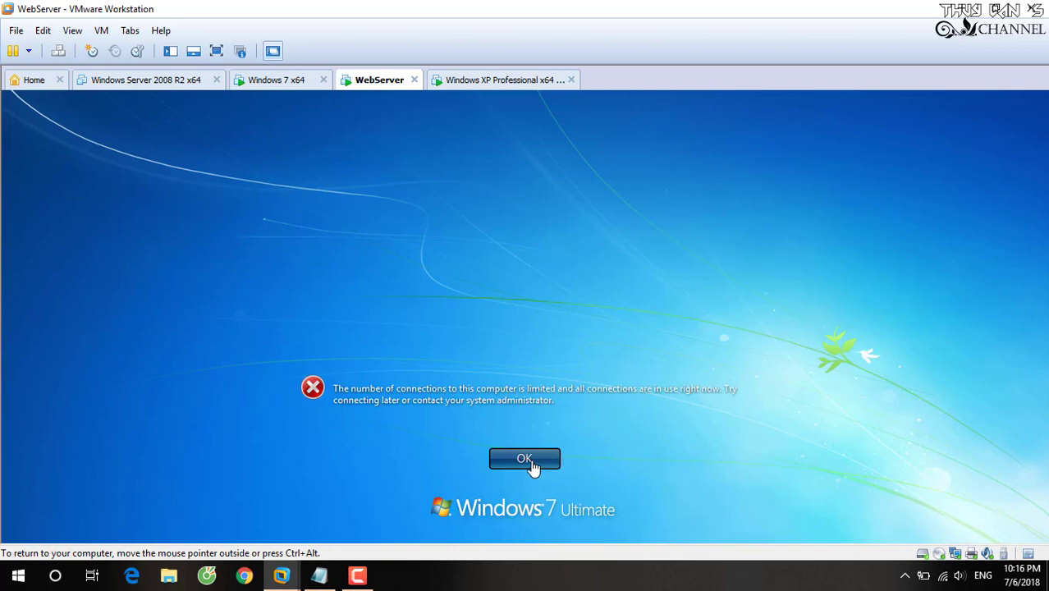
left_click(529, 463)
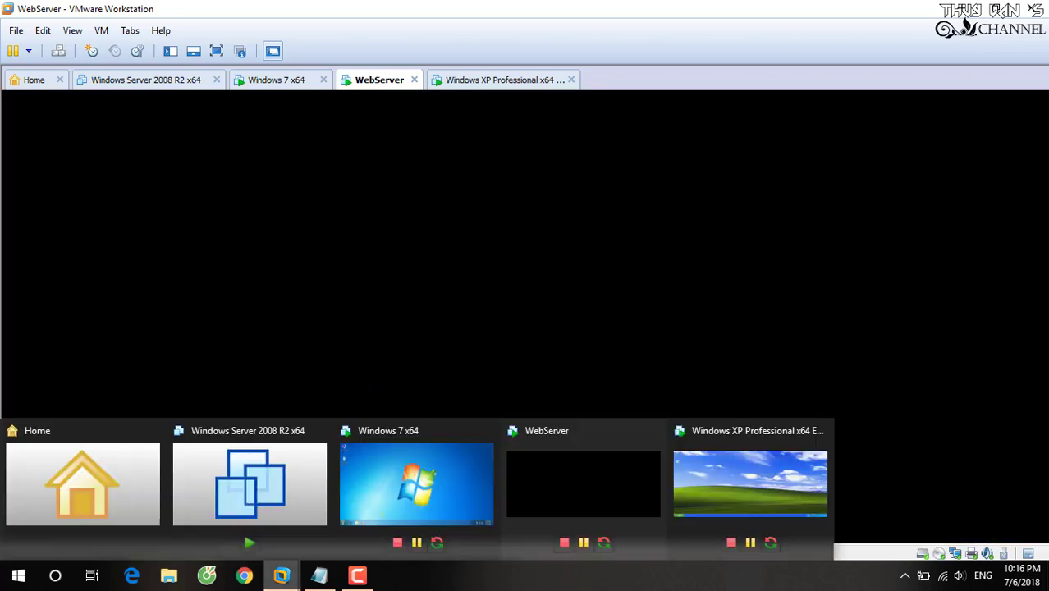
After a blank line, add the paragraph 'Vậy sau khi máy nguời khác nhưng họ vận sử dụng máy bình thuờnh:'.
left_click(318, 575)
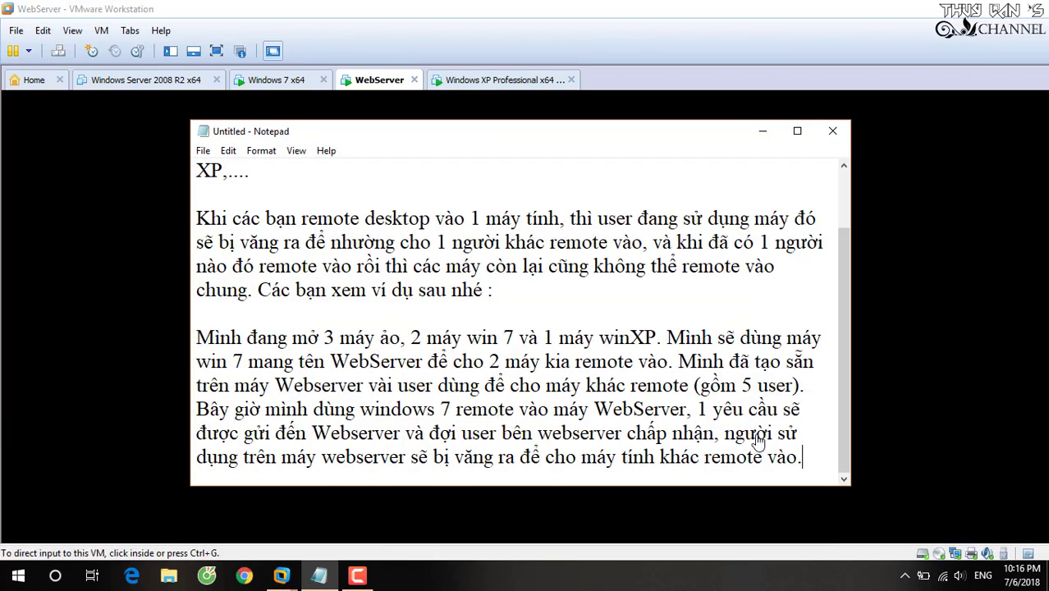
key("Return")
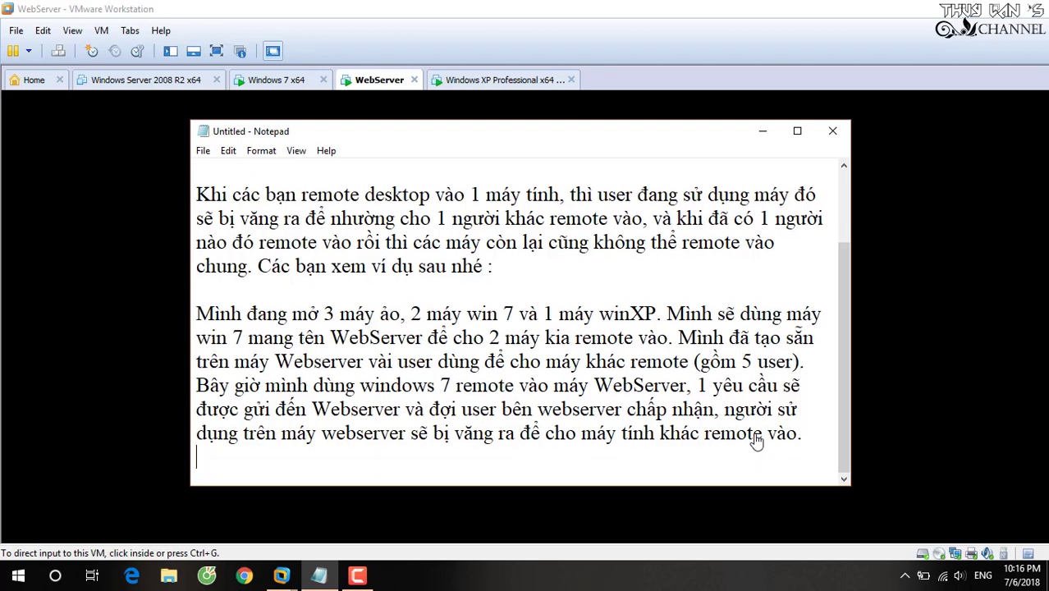
key("Return")
type("Vậ")
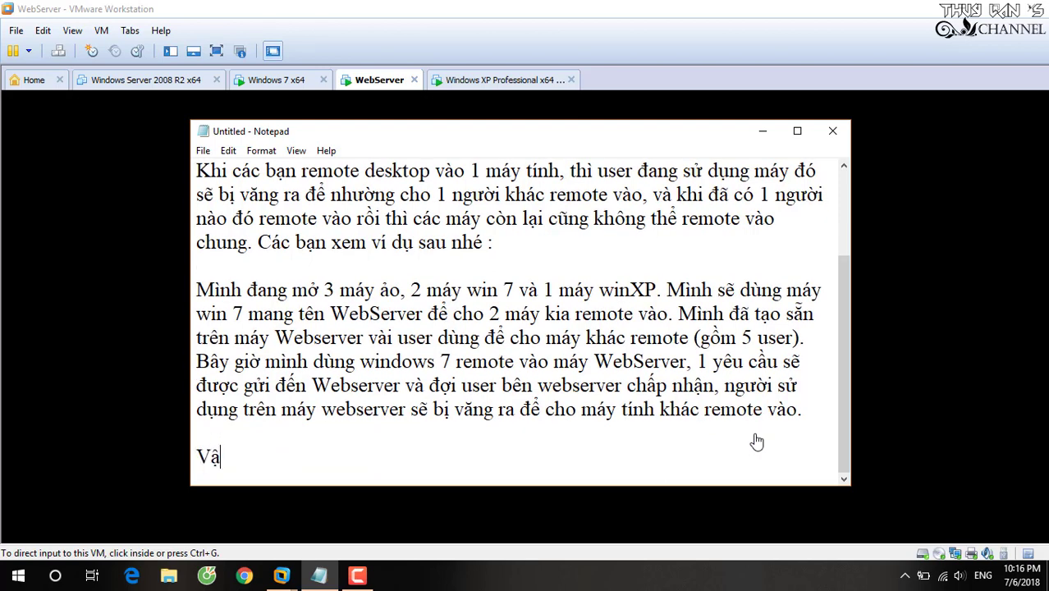
type("y sau đây là cách làm để")
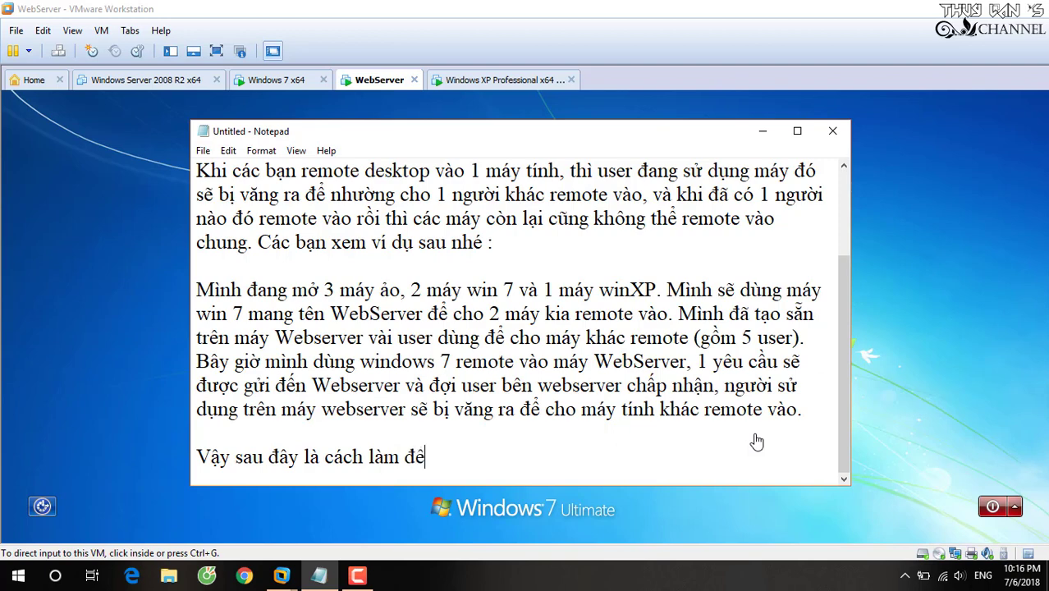
type("khi mình remo")
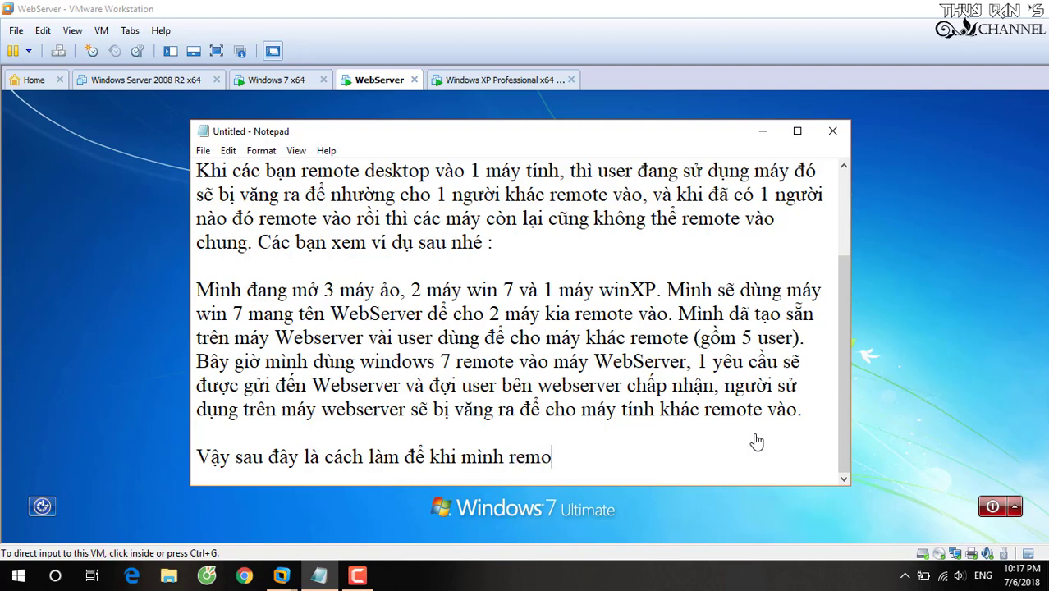
type("te vào máy")
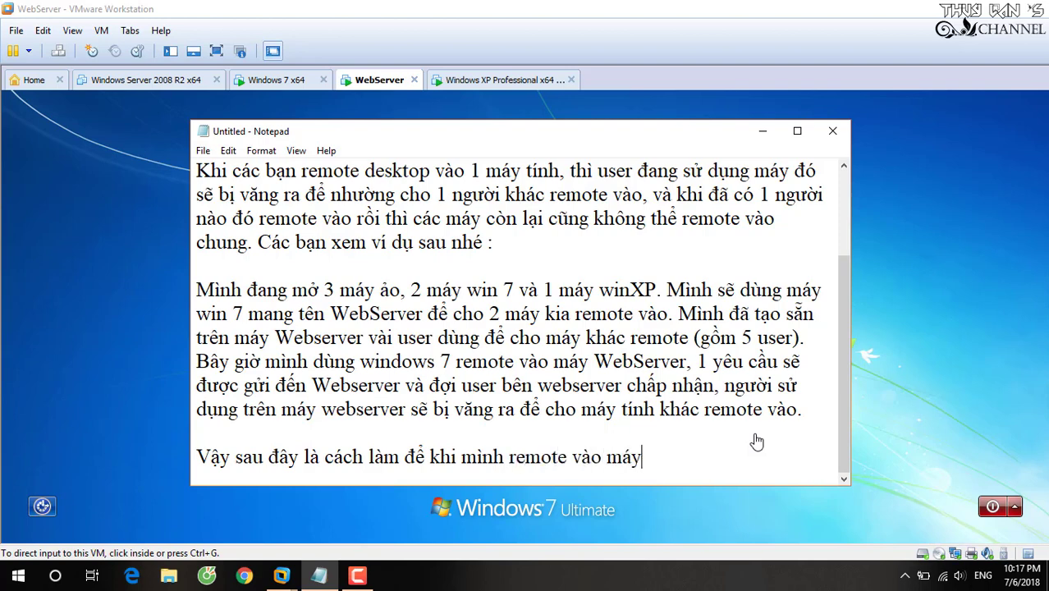
type(" nguời khác nhưng")
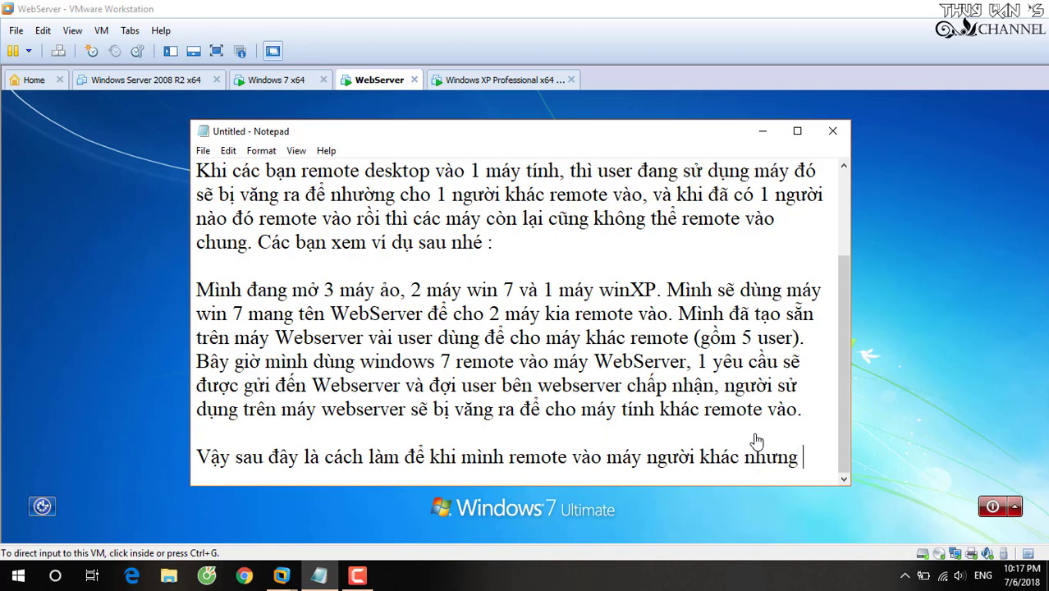
type(" họ vậ")
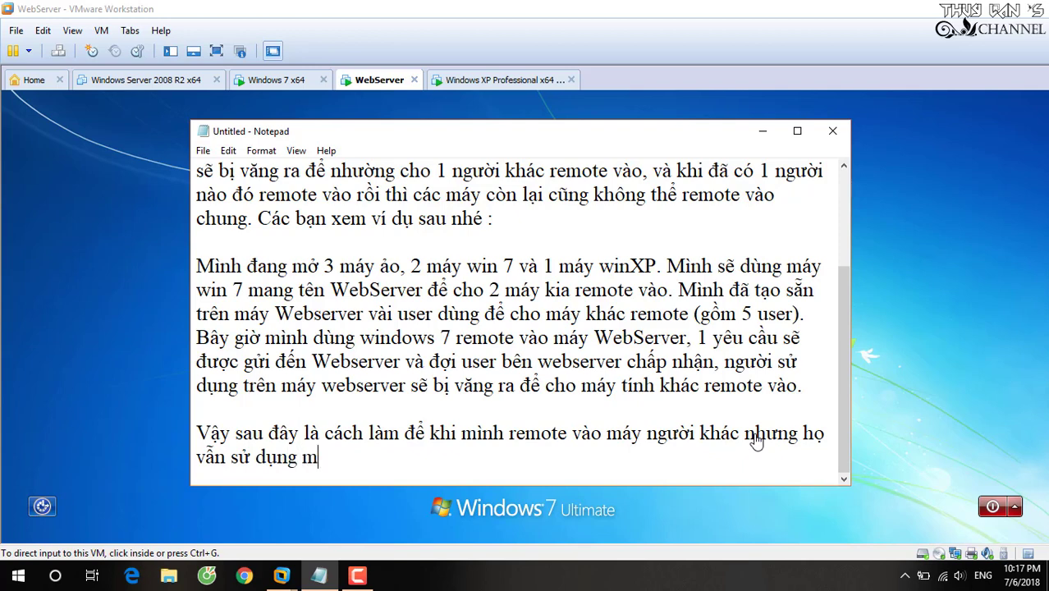
type("n sử dụng máy bình thu")
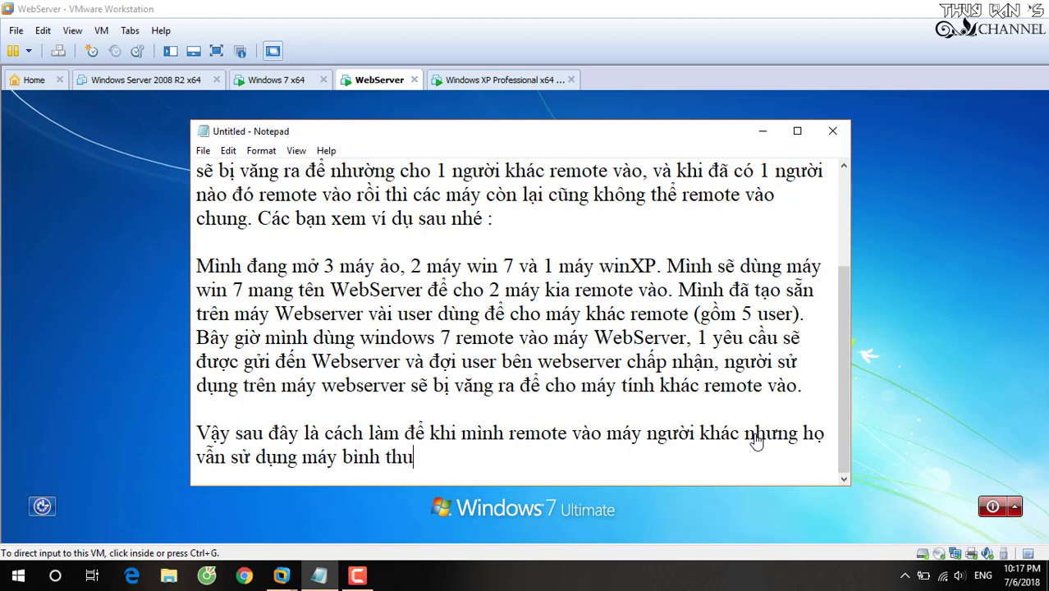
type("ờnh:")
key("Return")
key("Return")
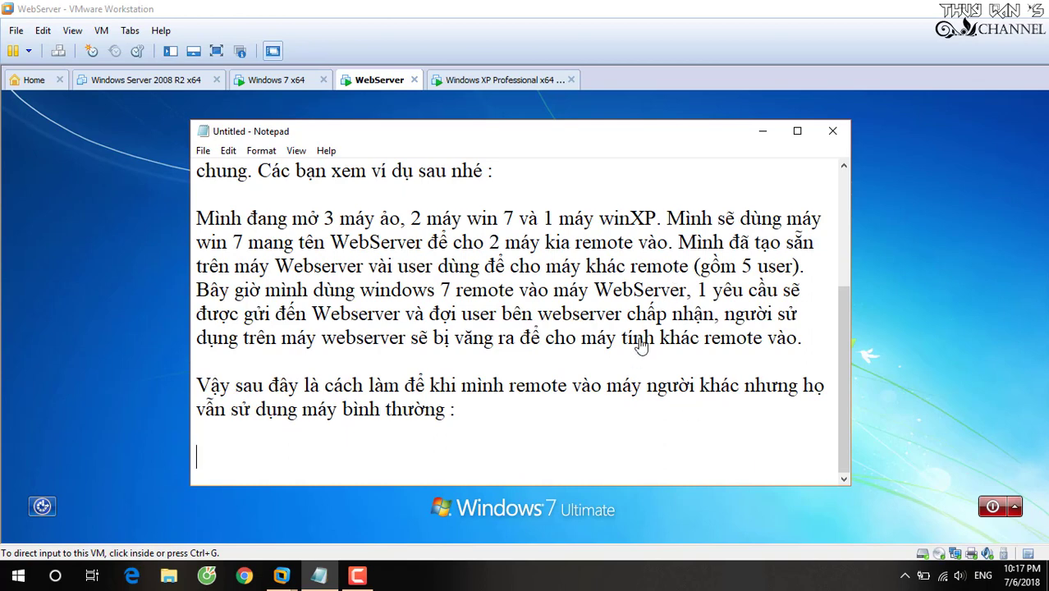
left_click(357, 575)
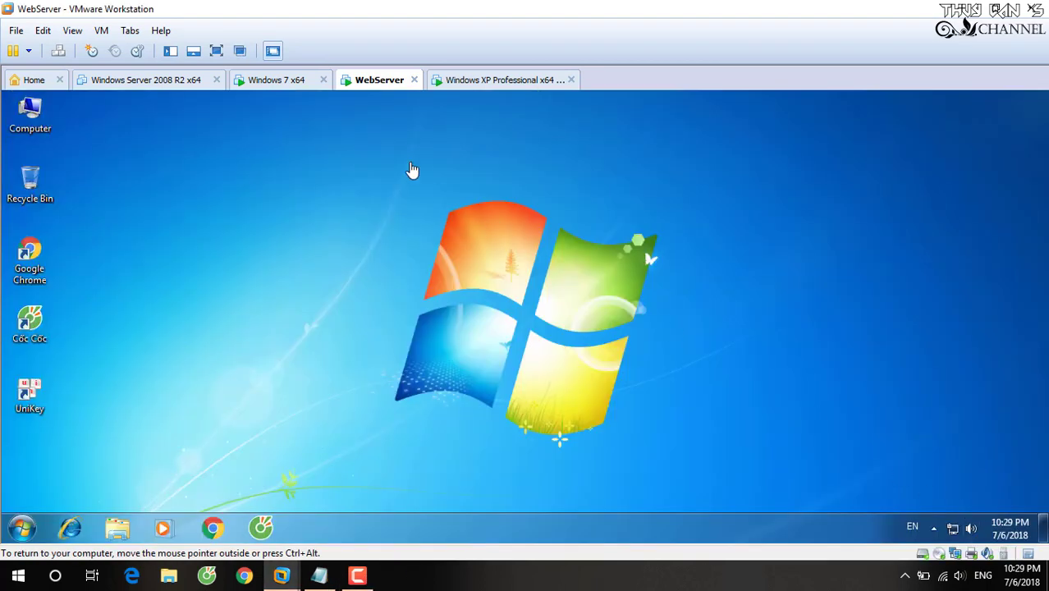
Refresh the WebServer desktop and browse to C:\Data, which holds the UniversalTermsrvPatch_20090425 zip.
right_click(411, 164)
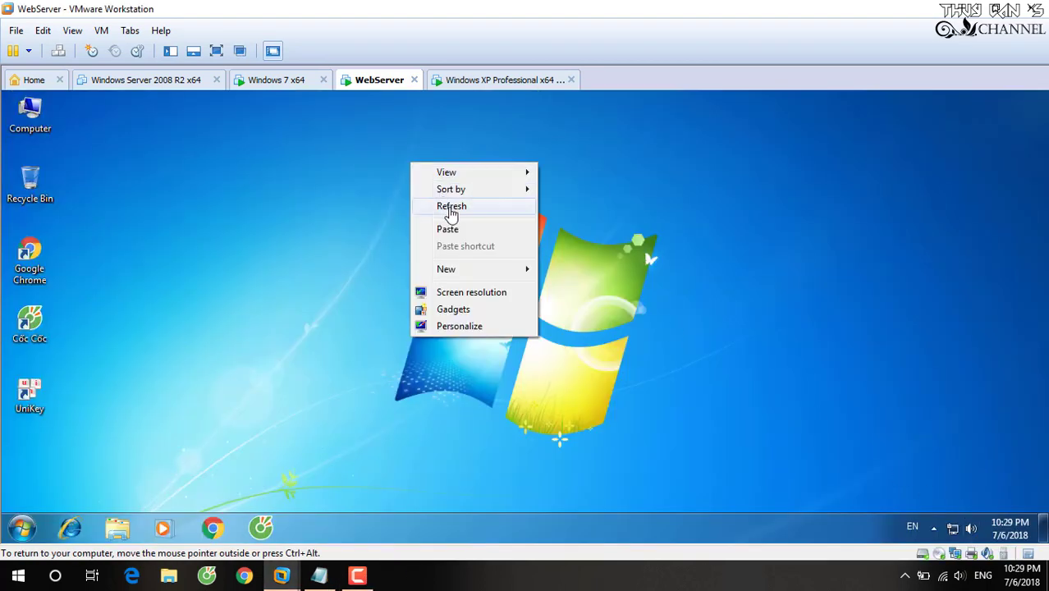
left_click(450, 207)
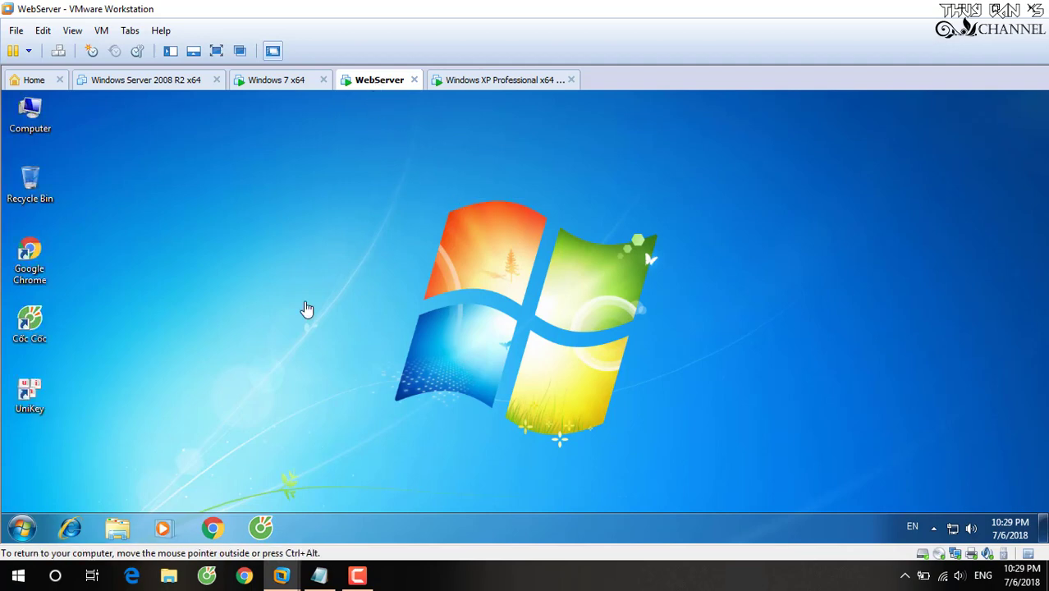
left_click(118, 529)
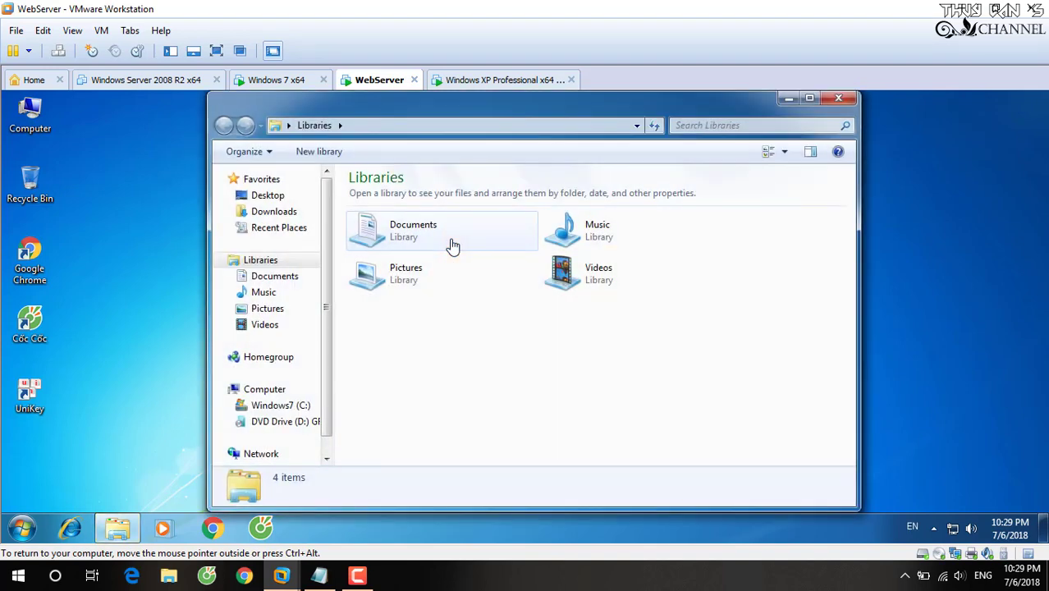
left_click(270, 405)
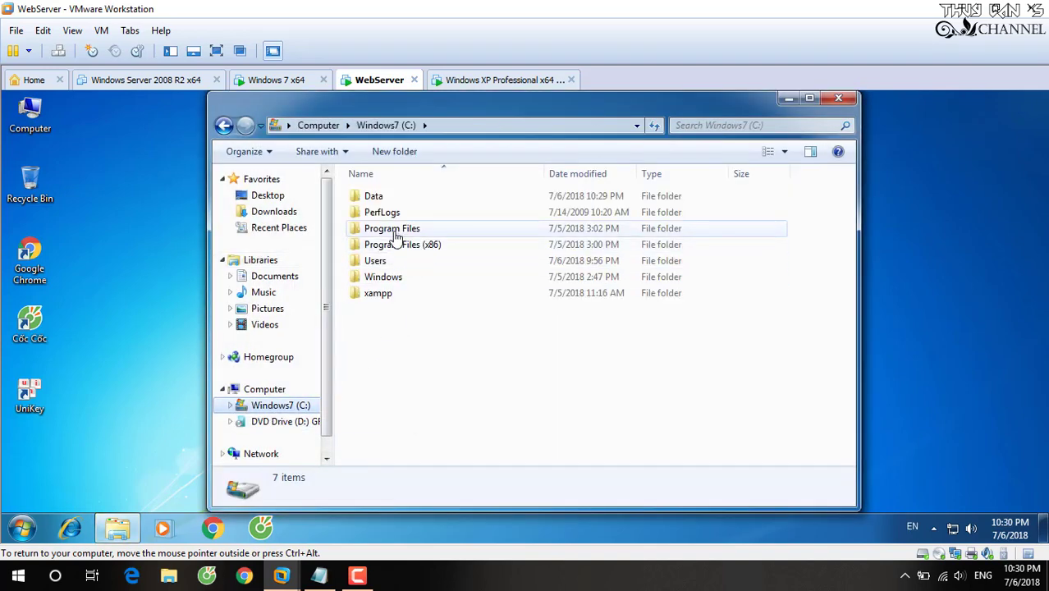
left_click(377, 197)
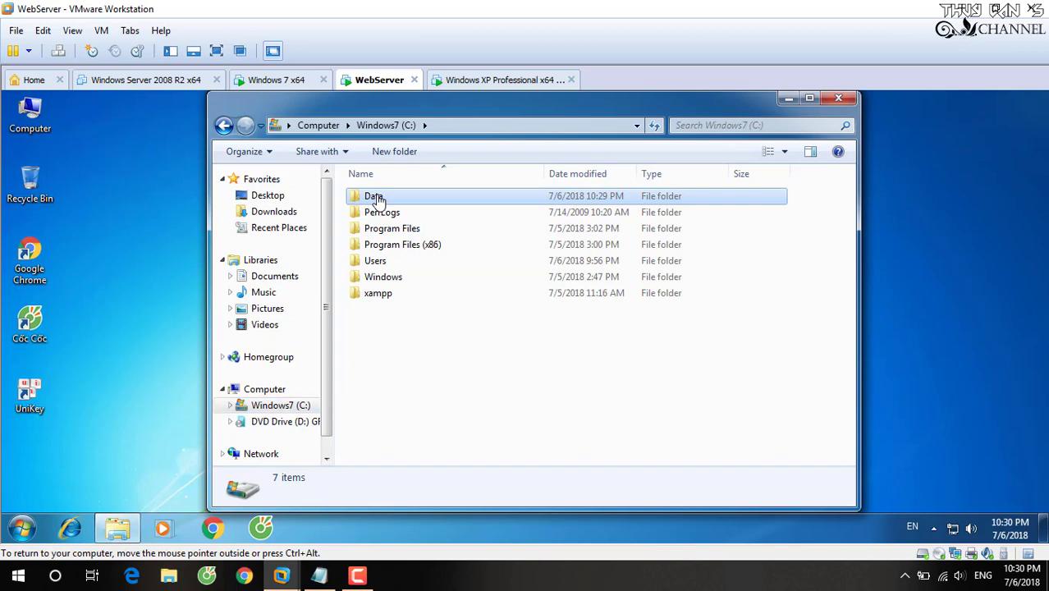
double_click(377, 198)
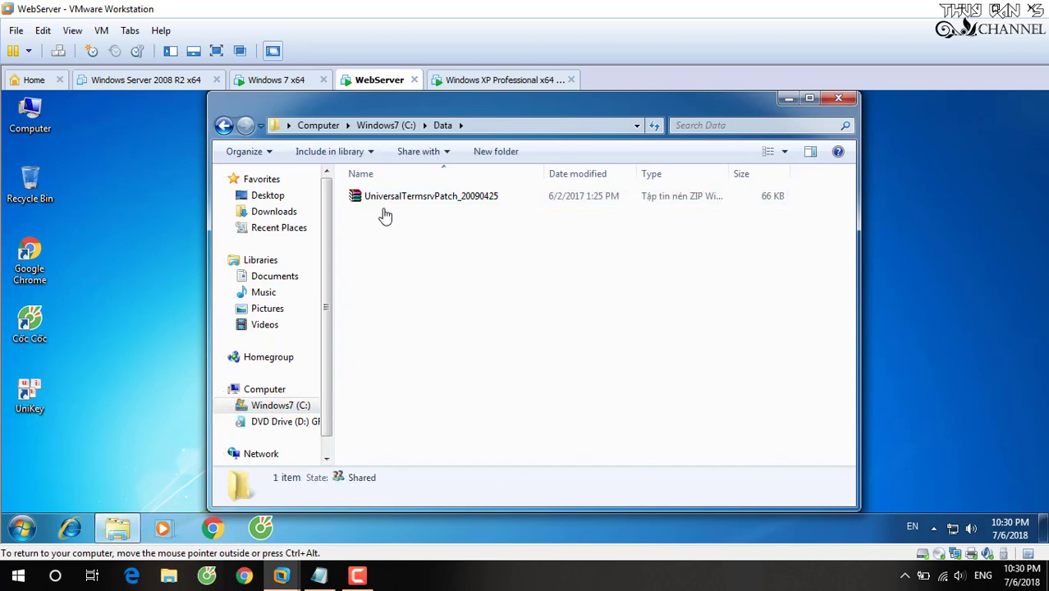
left_click(320, 575)
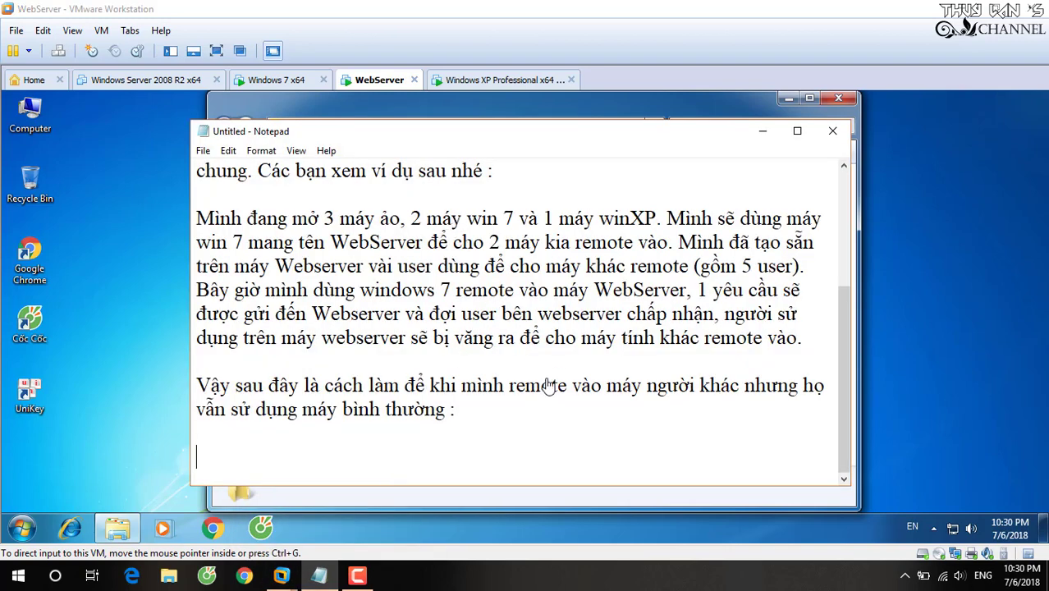
Write the tool line: Universal Terminal Patch, usable on Win 7, XP, 95, ME but not Win 8+.
type("Công")
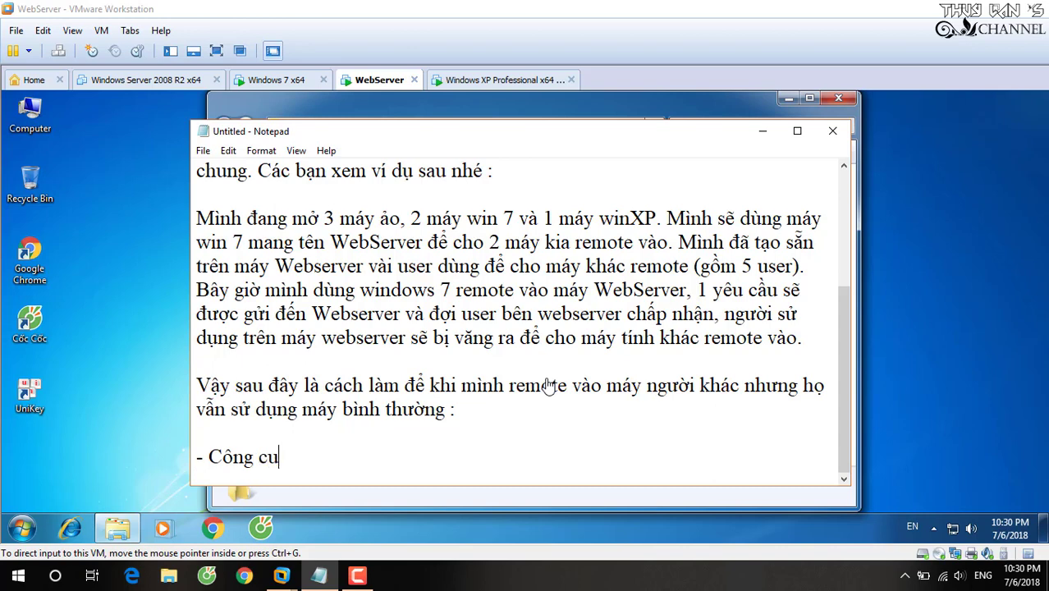
type(" cụ mình cầ")
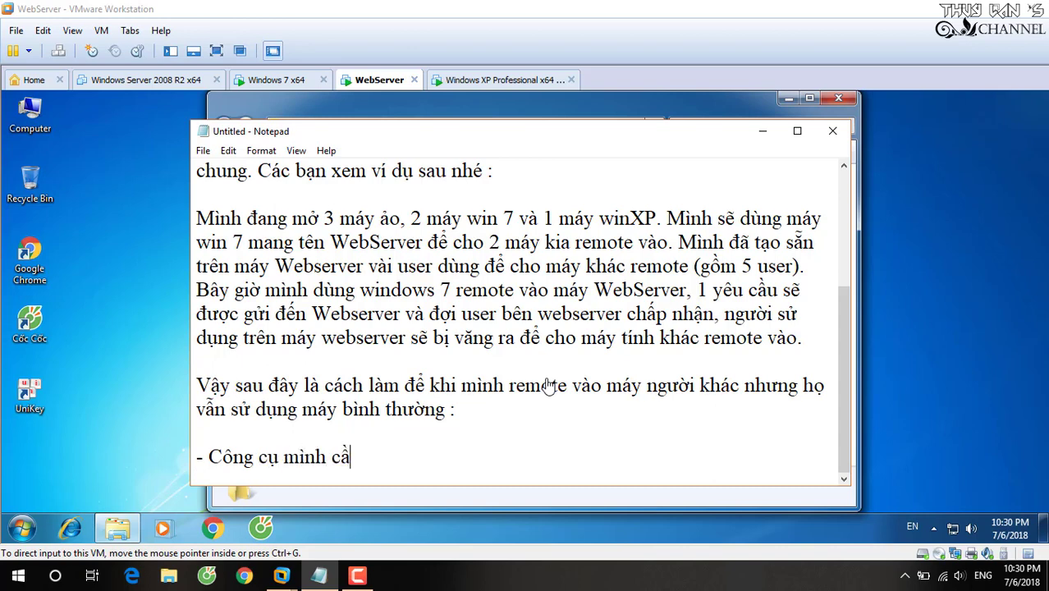
type("n dùng là")
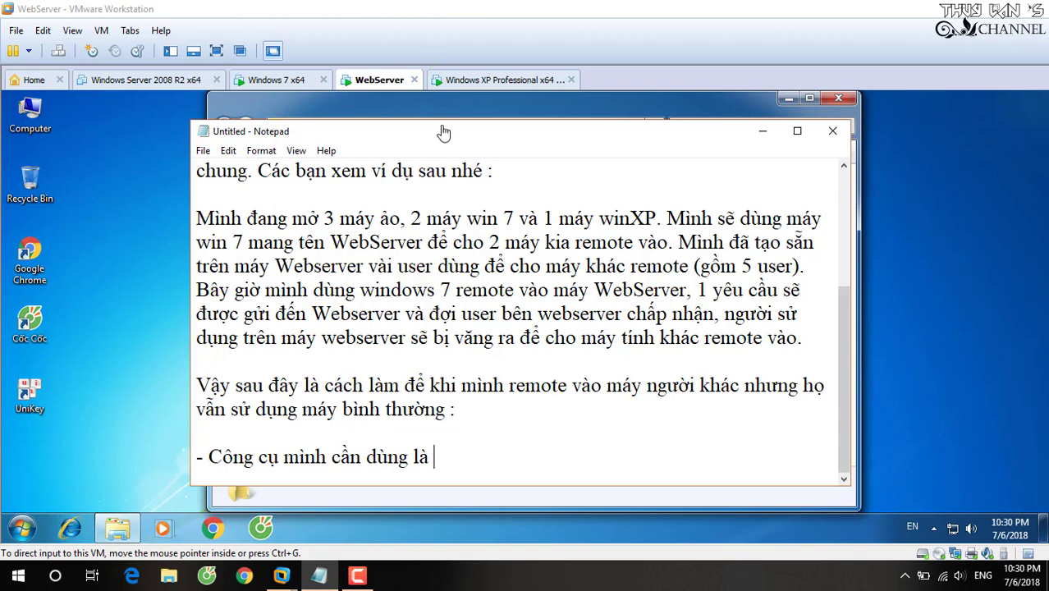
left_click_drag(443, 134, 801, 133)
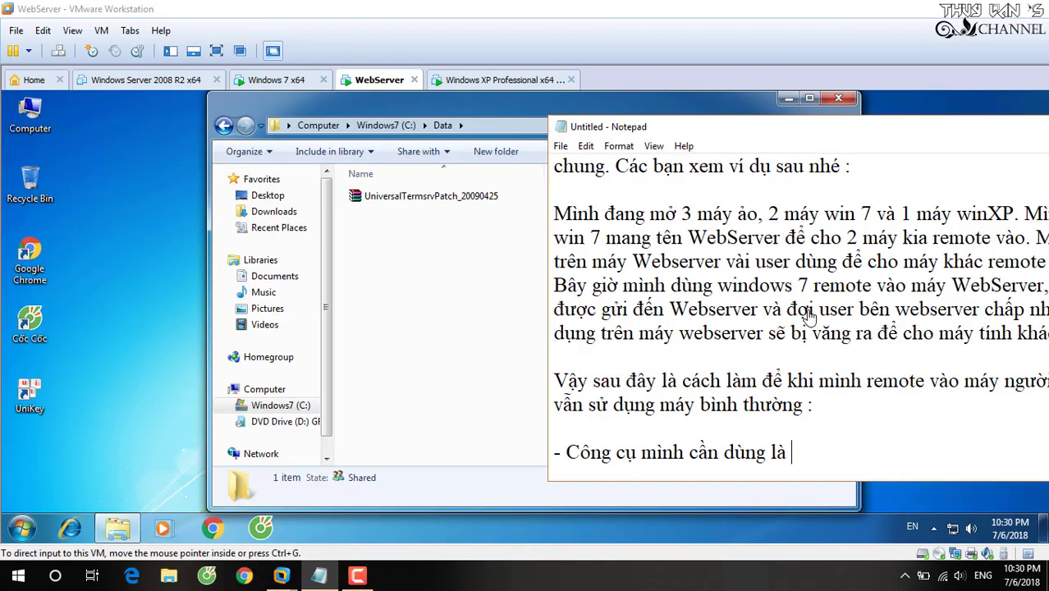
type(": Univer")
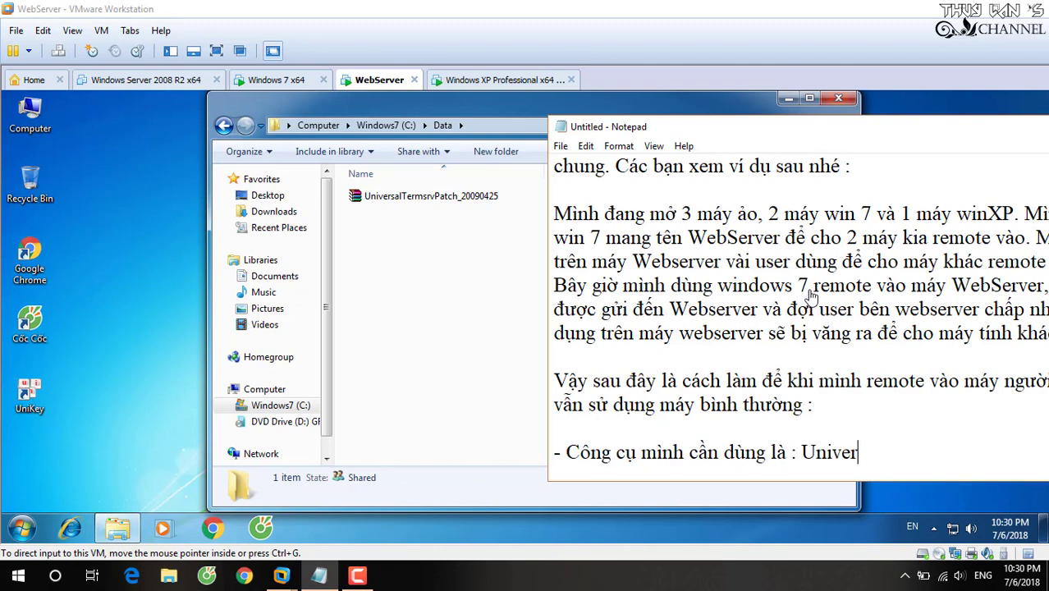
type("sal Termina")
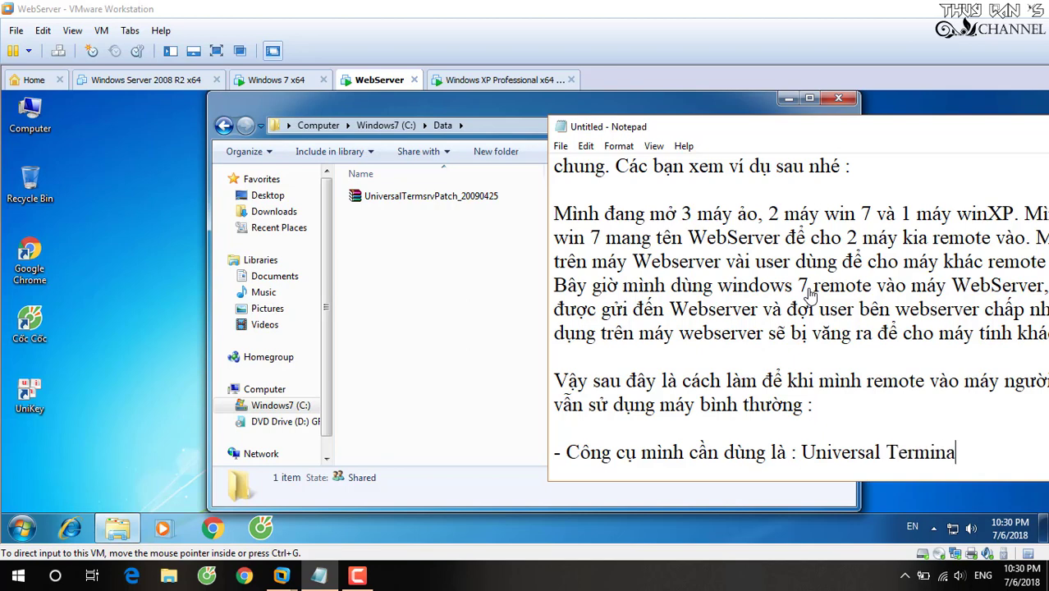
type("l Patch")
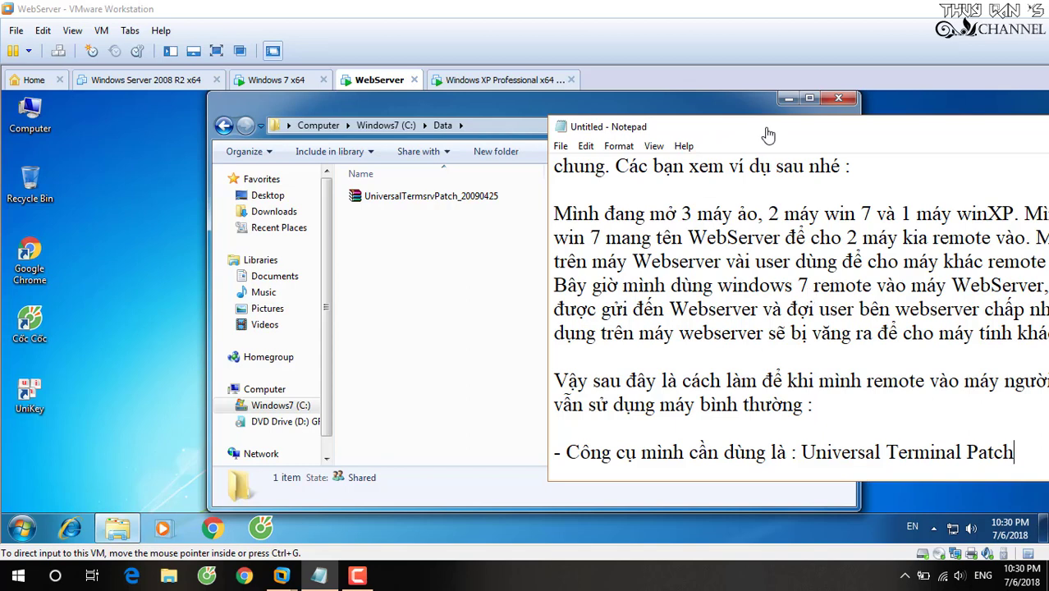
left_click_drag(759, 136, 460, 133)
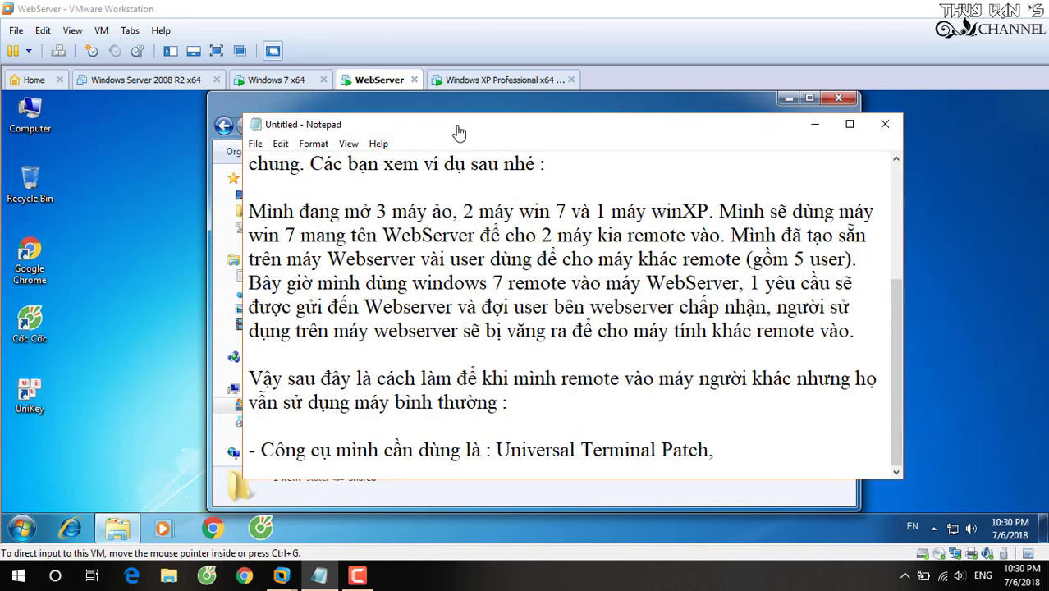
type(", công cu")
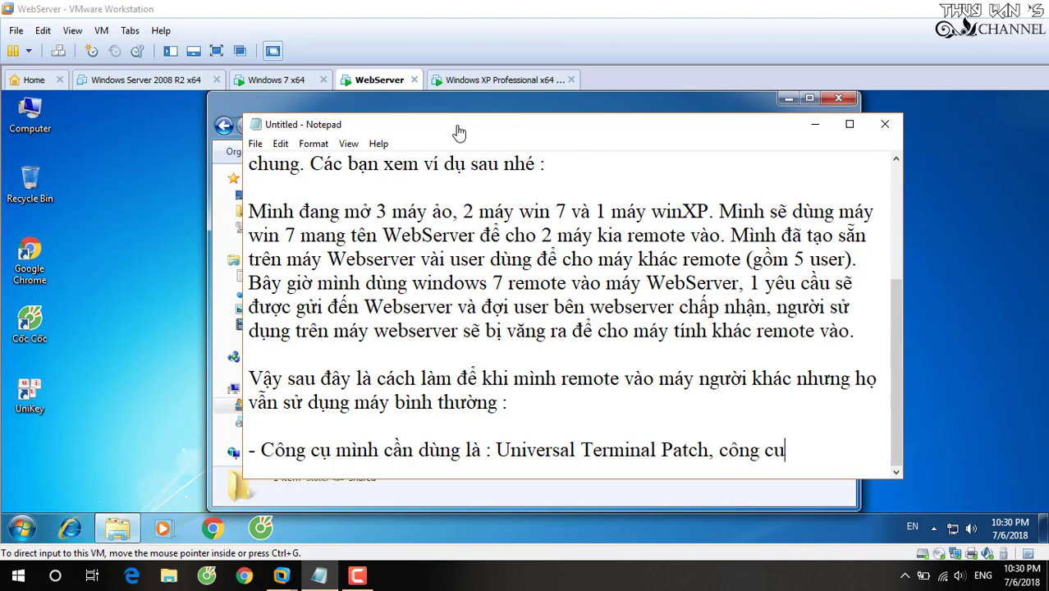
key("BackSpace")
type("ụ này ch")
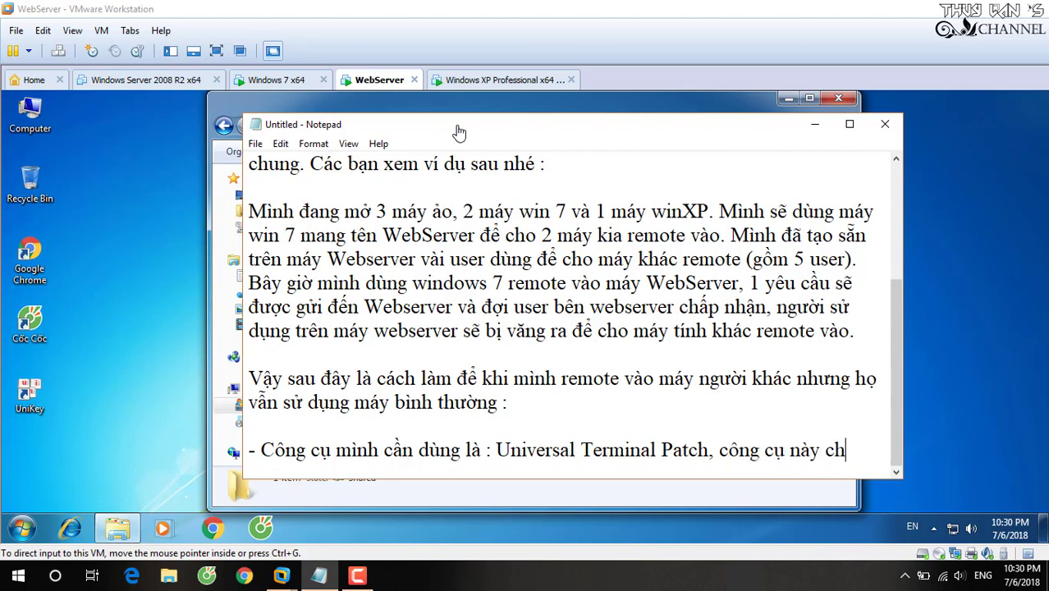
type("ir dun")
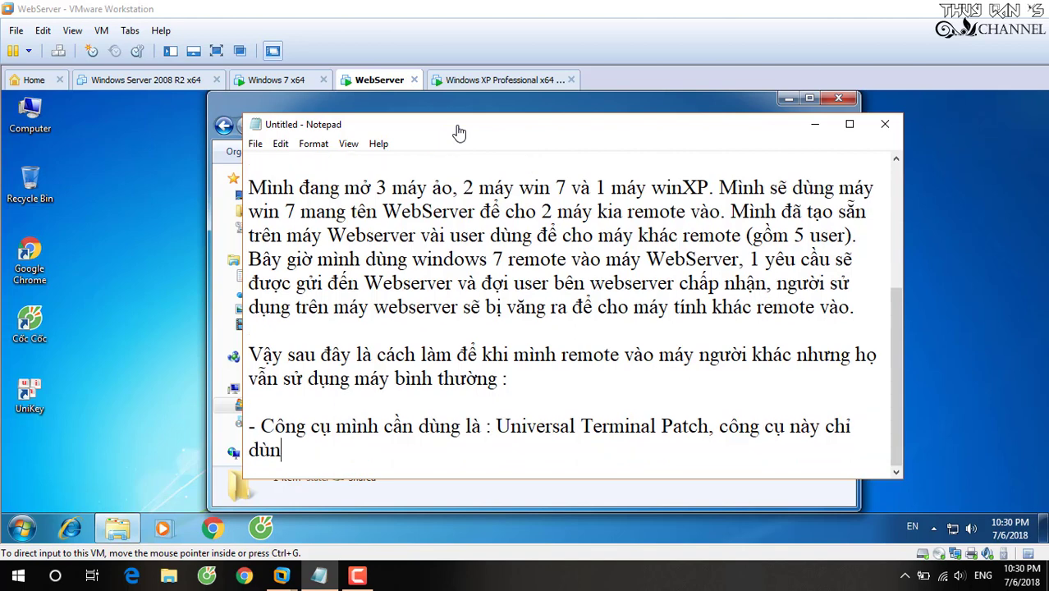
type("g dduowcj")
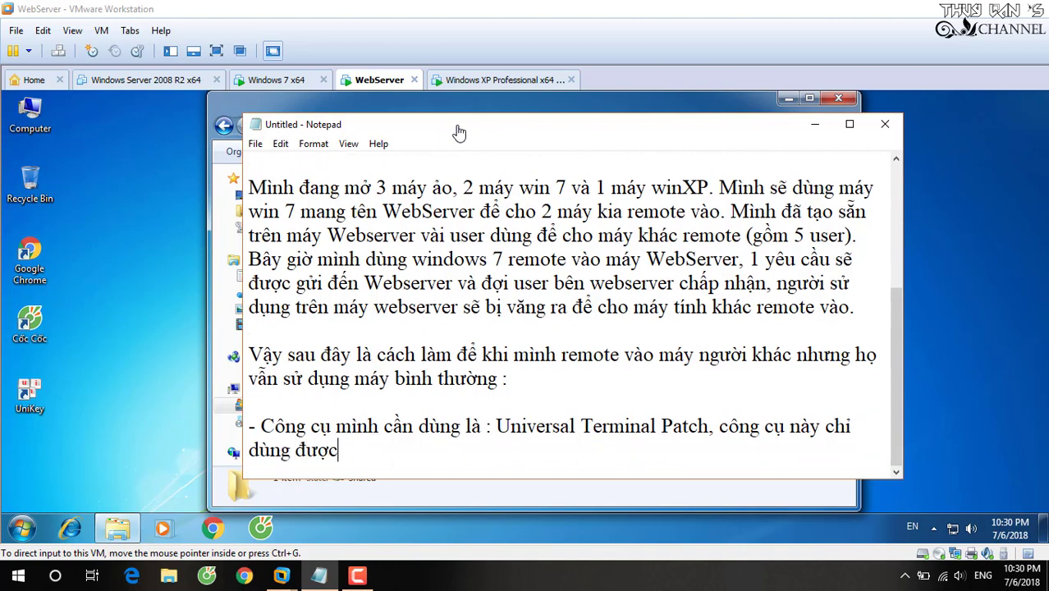
type(" cho win")
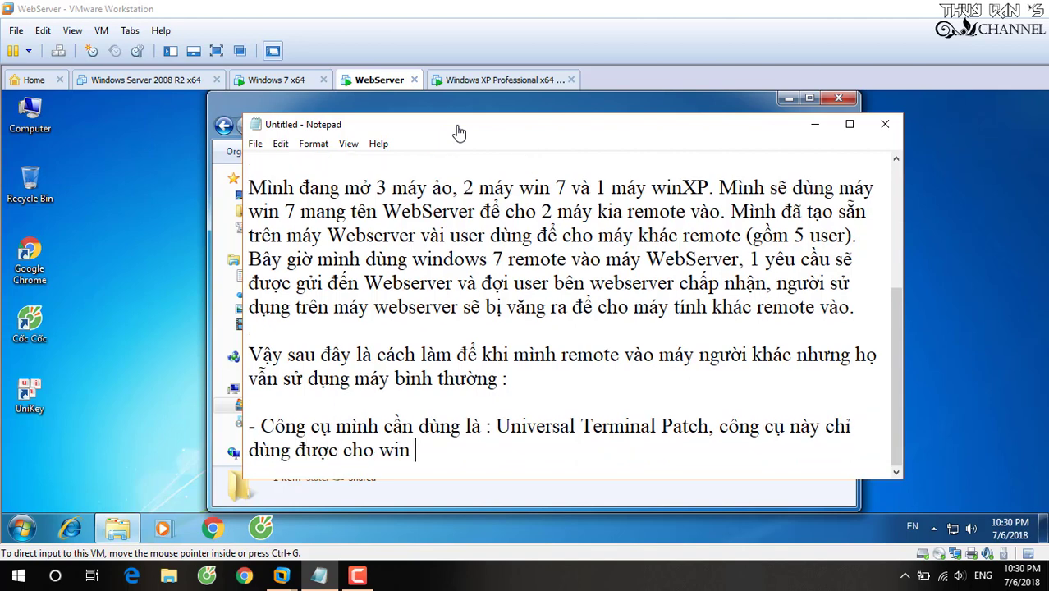
type(" 7, XP, 95, ME,.....")
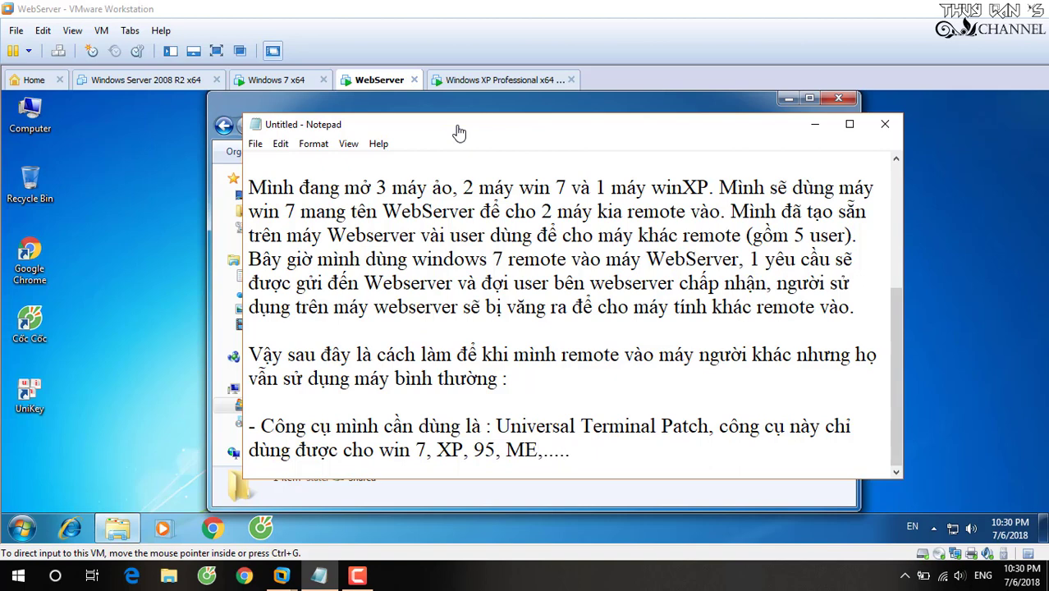
type("Không ")
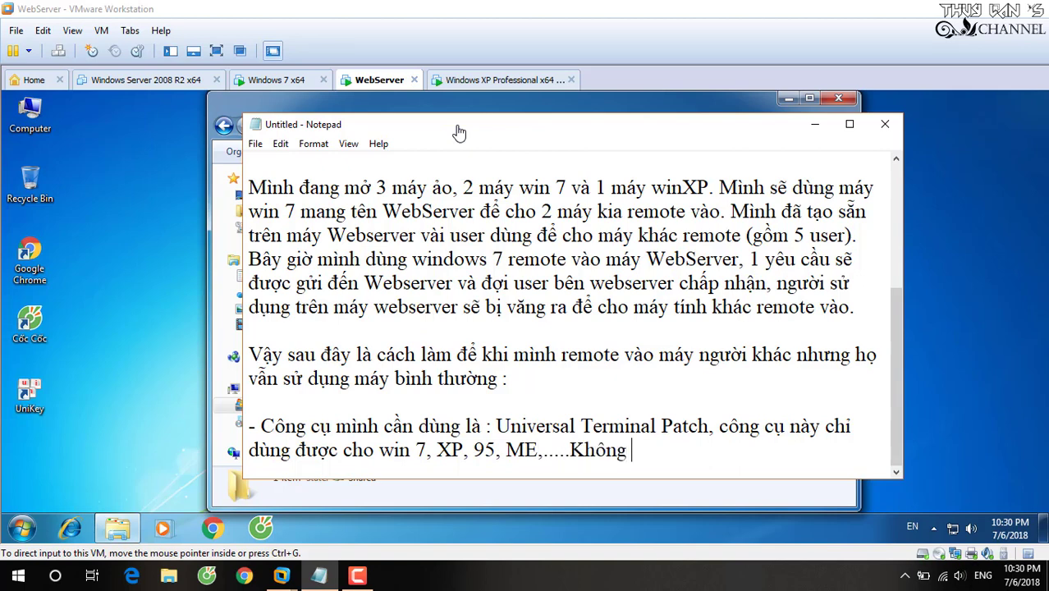
type("dùng được")
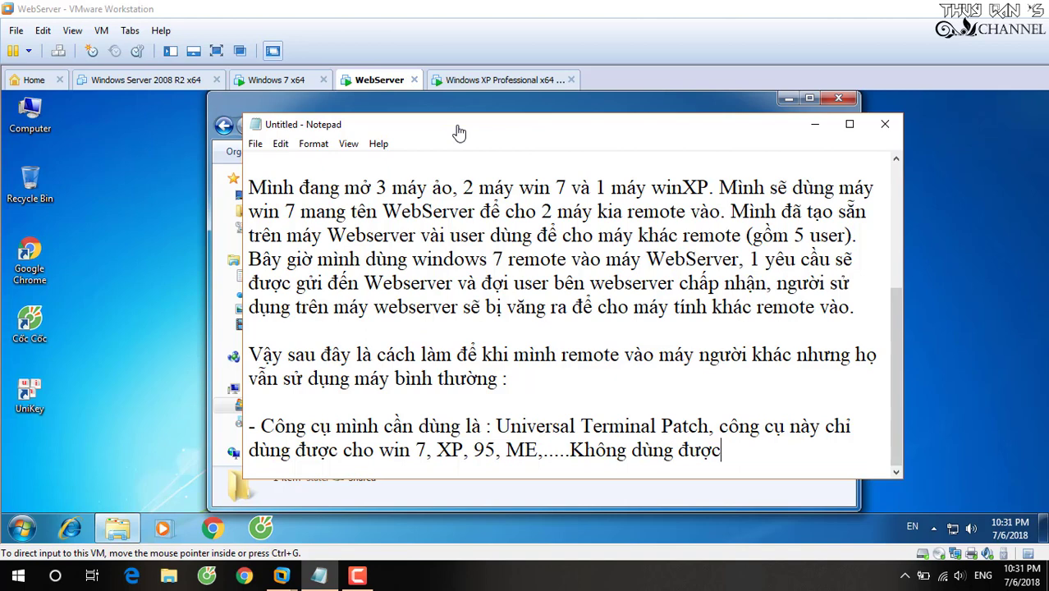
type(" từ win")
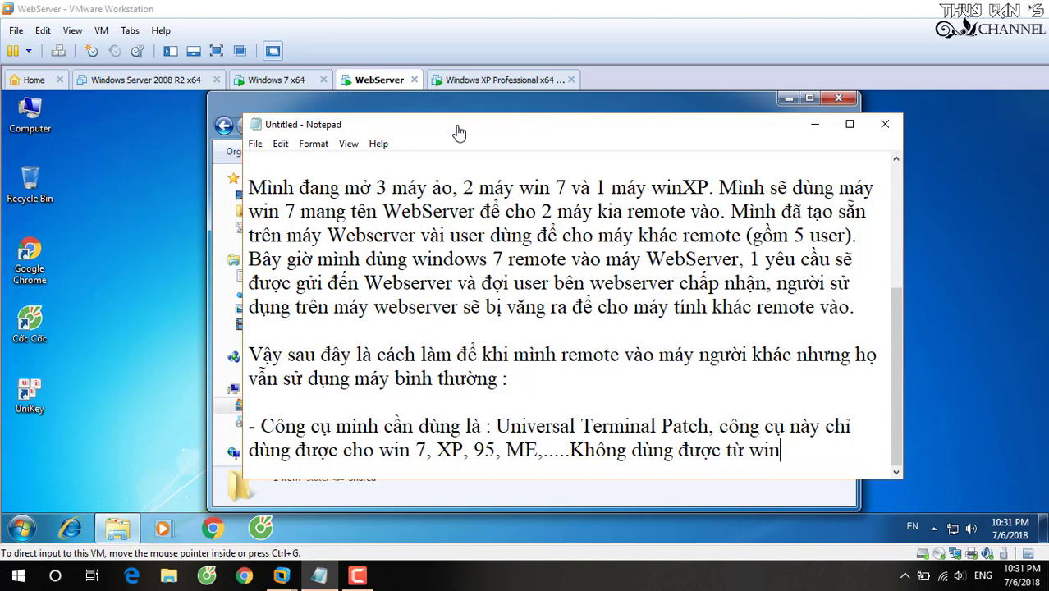
type(" 8 tro")
type(" lên nhe")
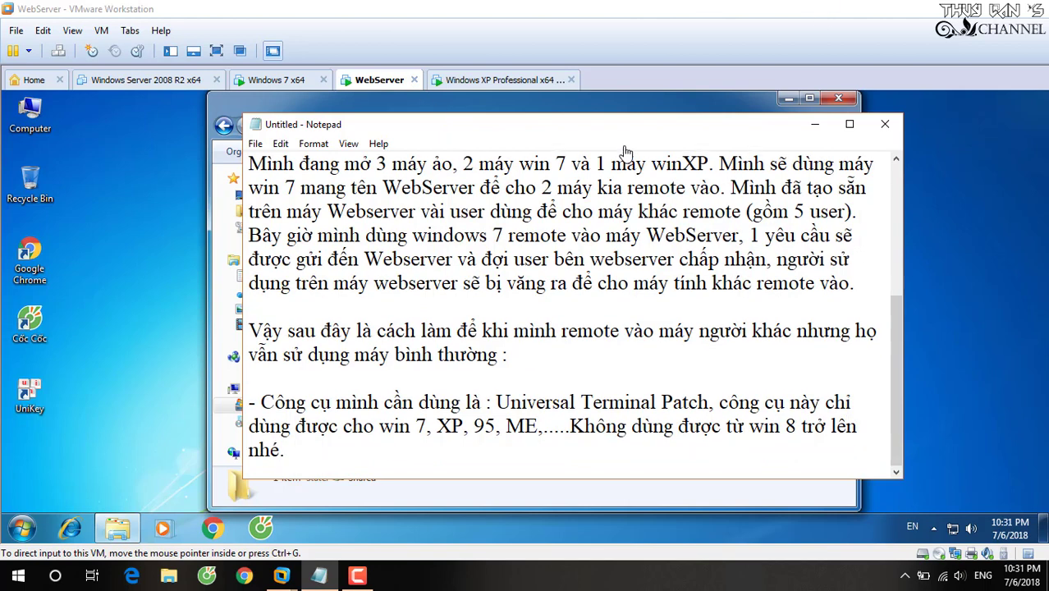
left_click_drag(623, 135, 710, 146)
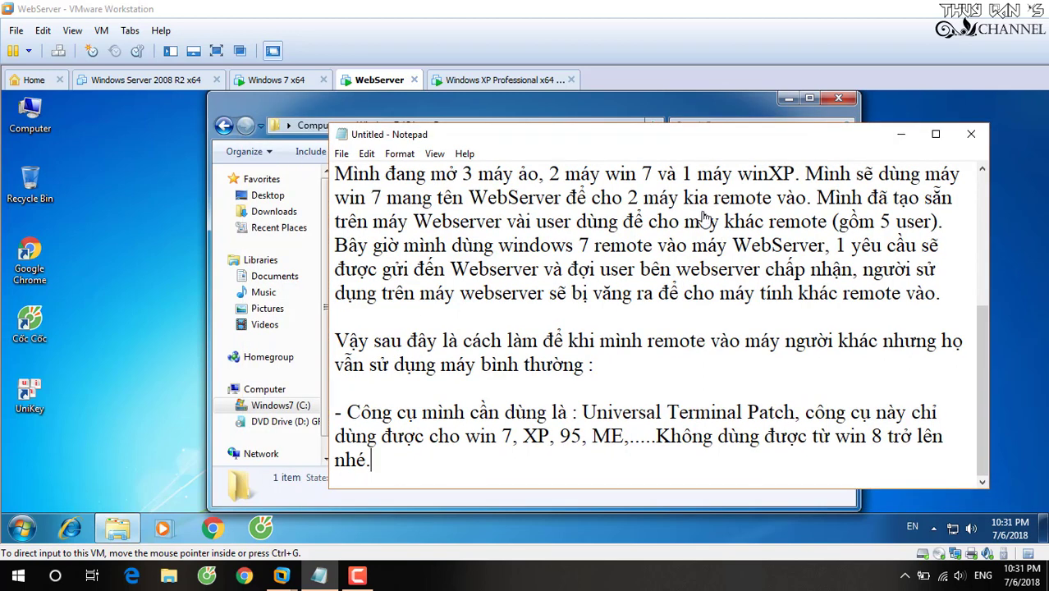
Add the step line '- Giải nén file' and minimize the note.
key("Return")
type("- G")
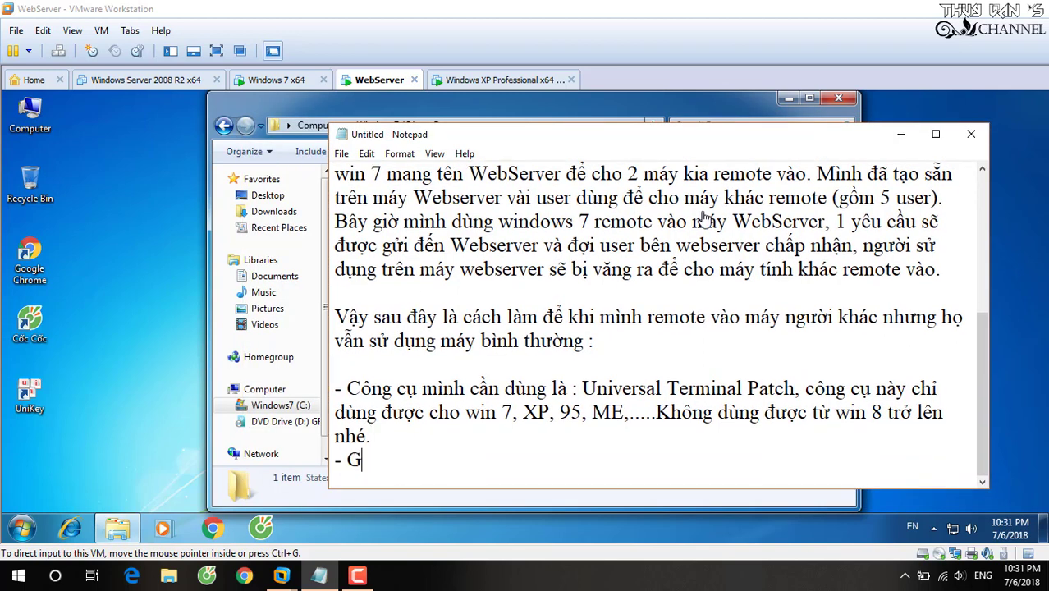
type("iải nén file.")
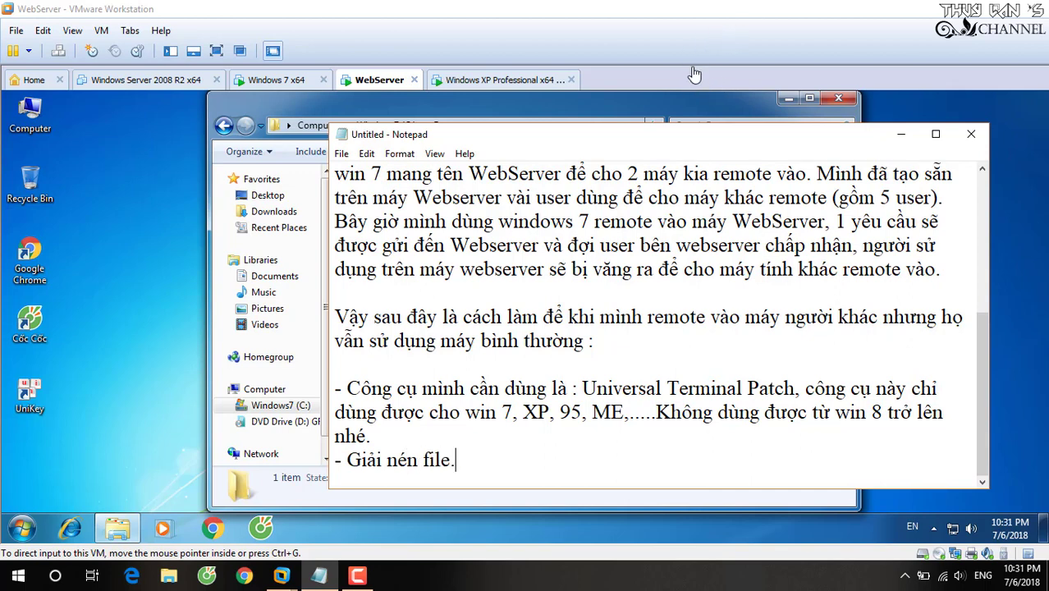
key("super+Down")
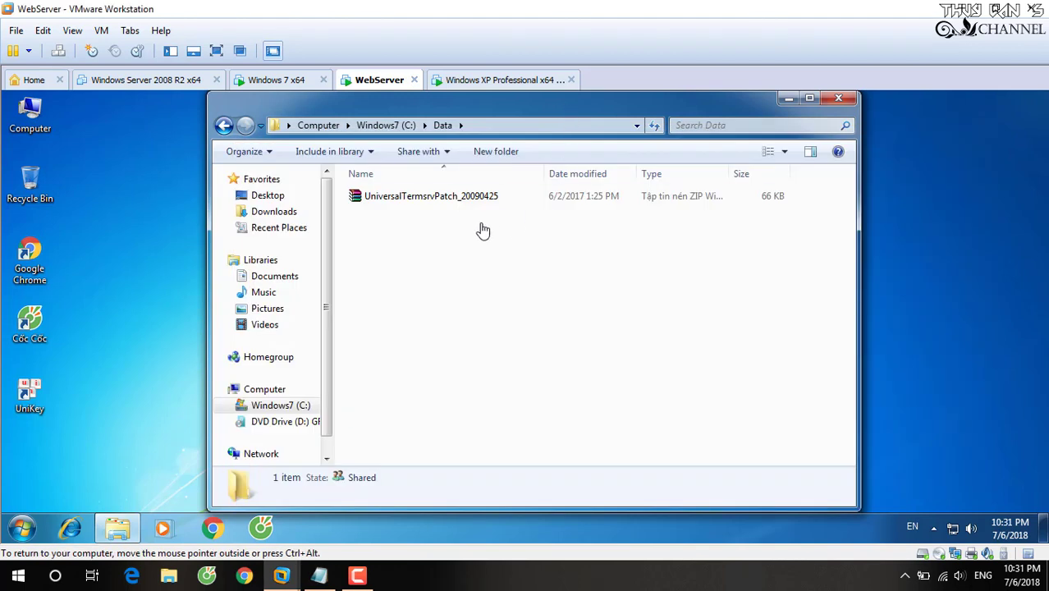
Extract the UniversalTermsrvPatch_20090425 zip into a same-named folder.
left_click(406, 205)
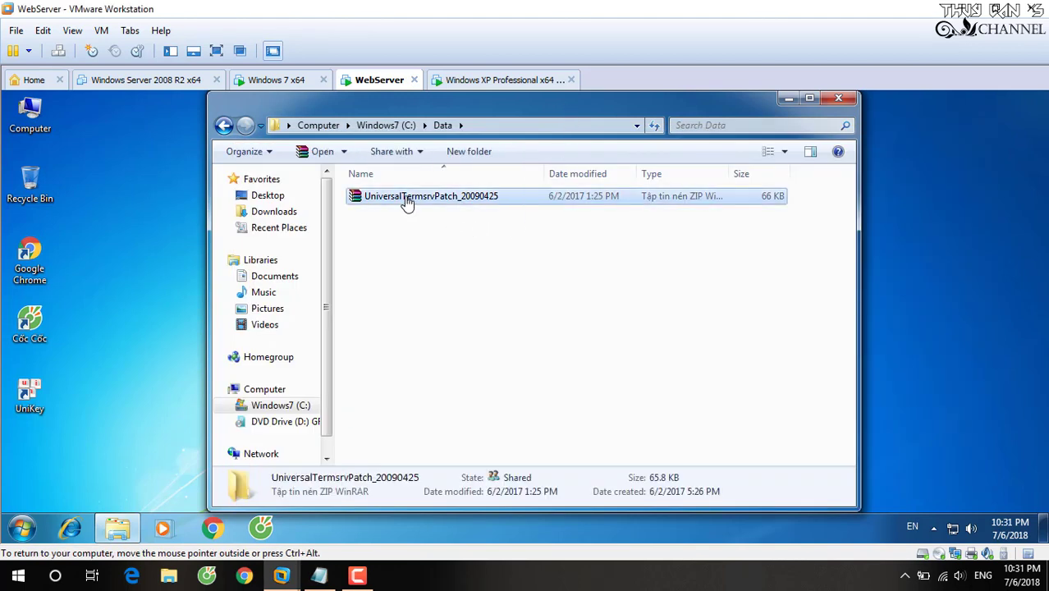
right_click(406, 207)
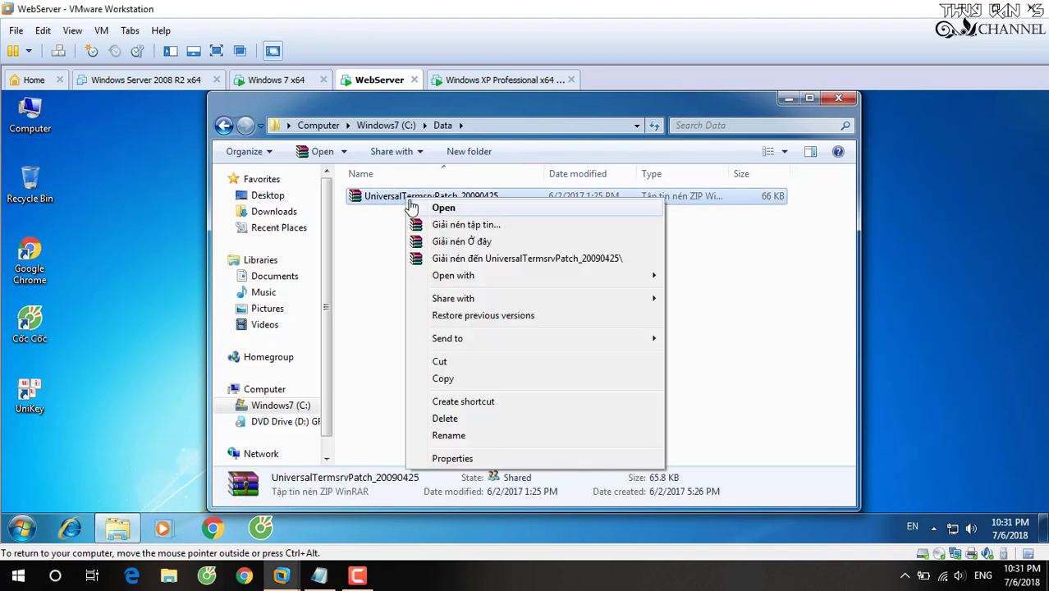
left_click(492, 259)
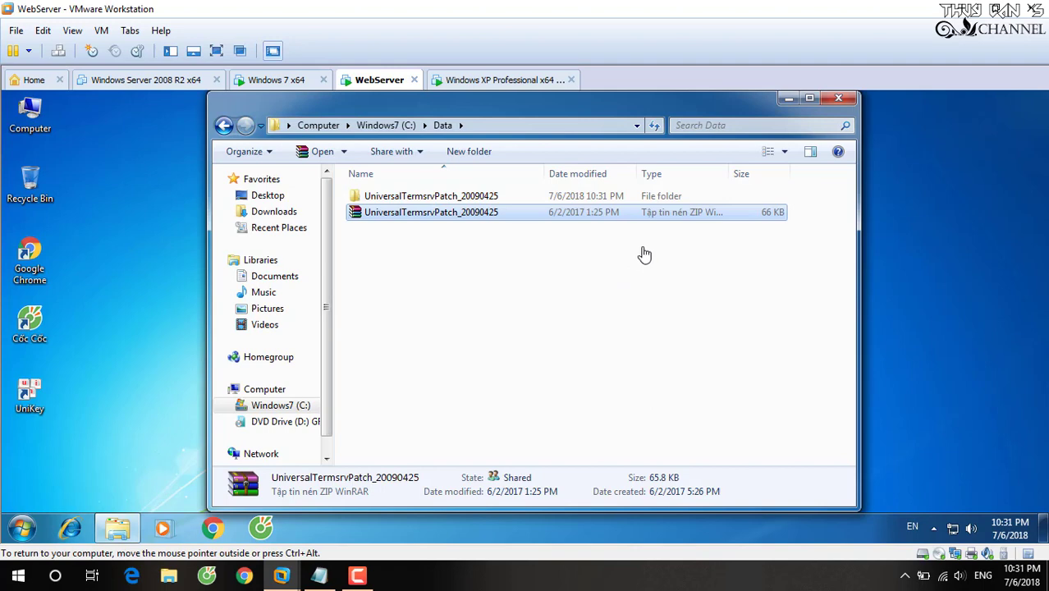
Open the extracted patch subfolder and sort its files by type in reverse order.
left_click(462, 199)
double_click(464, 200)
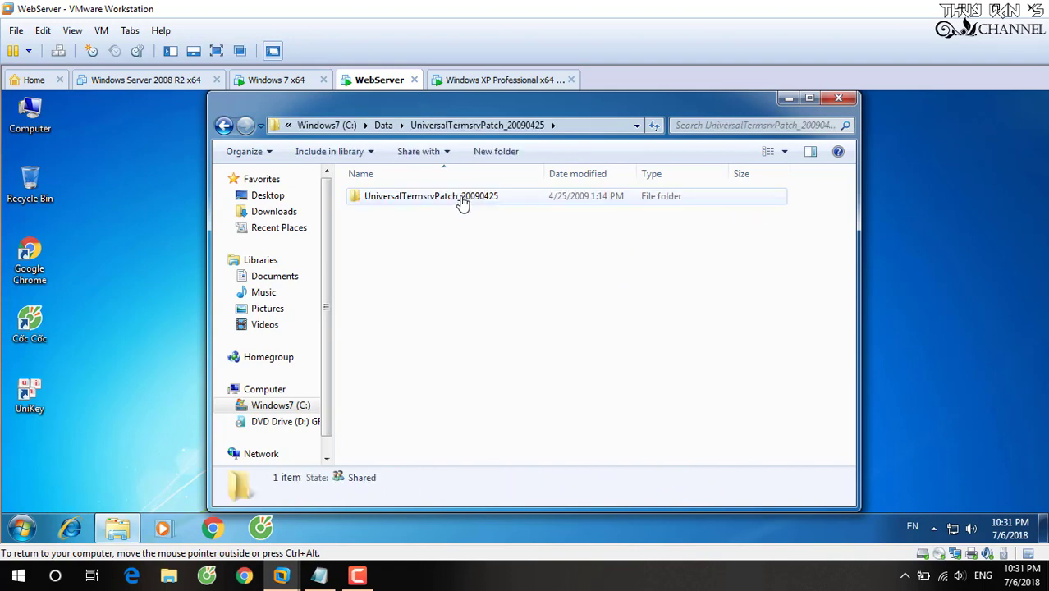
double_click(461, 200)
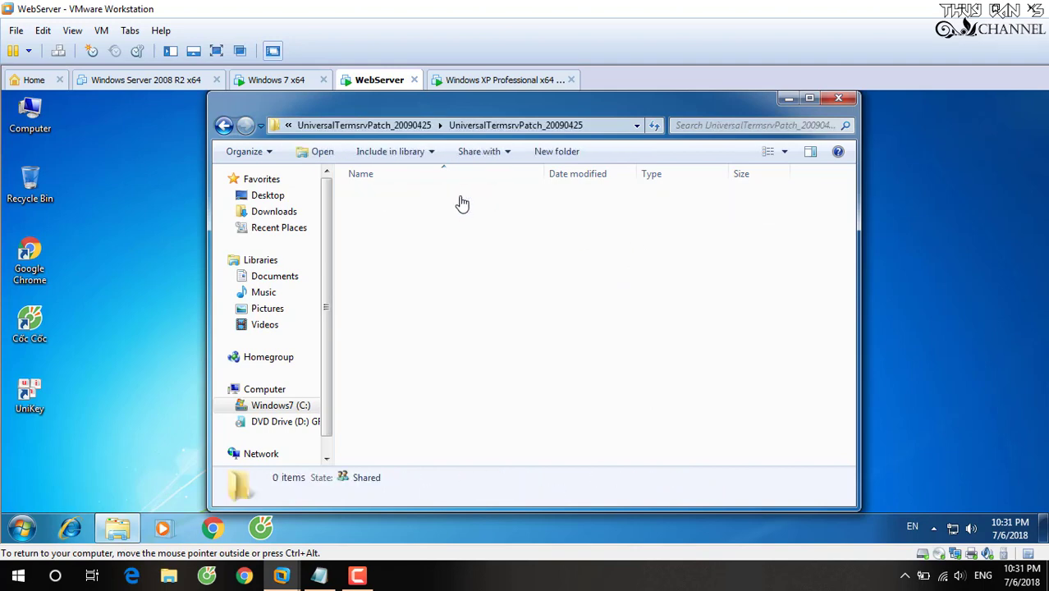
left_click(669, 174)
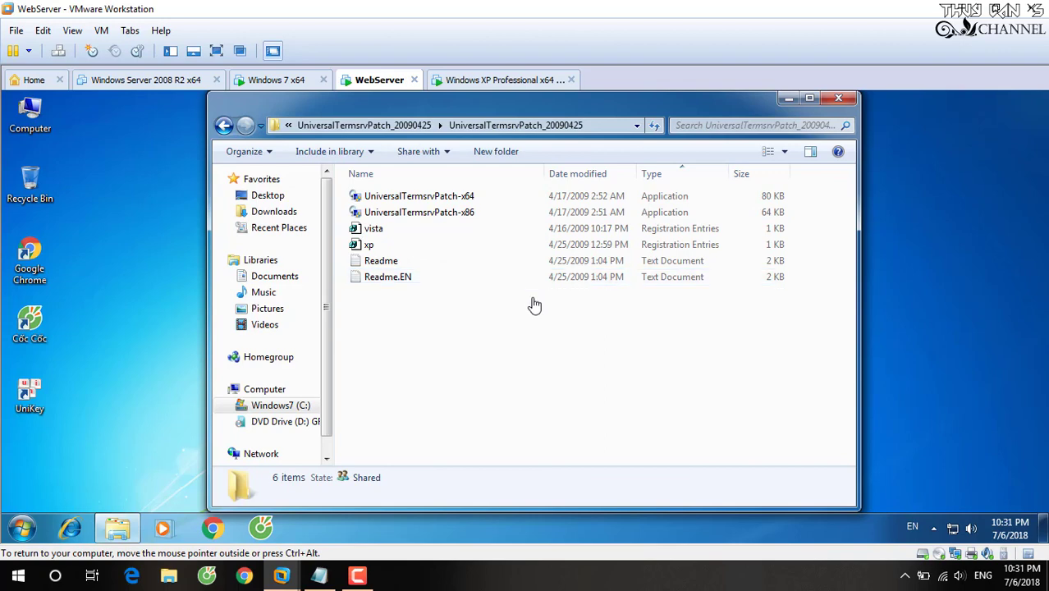
left_click(677, 172)
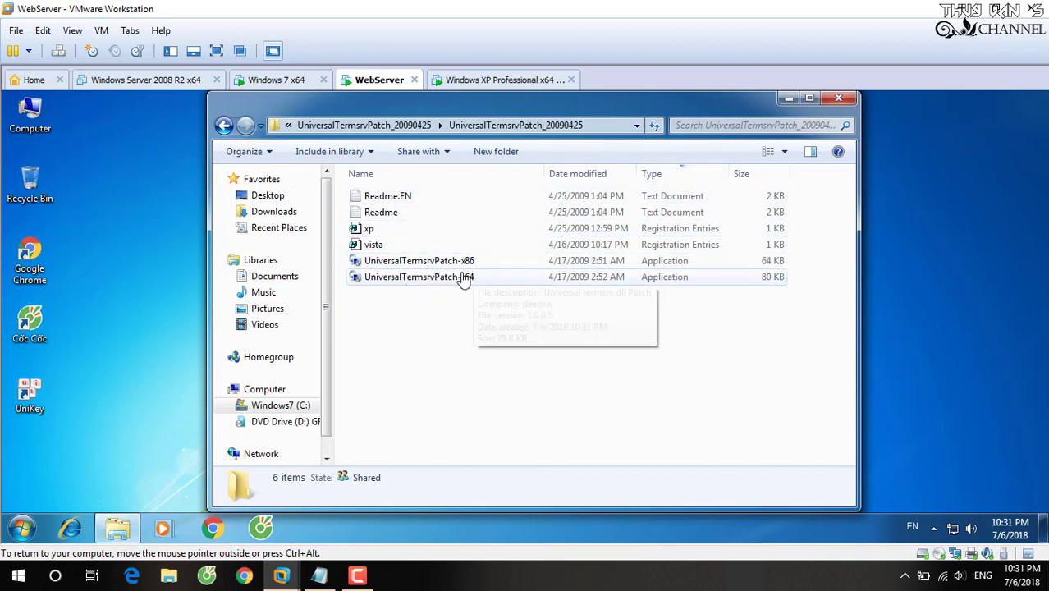
left_click(319, 575)
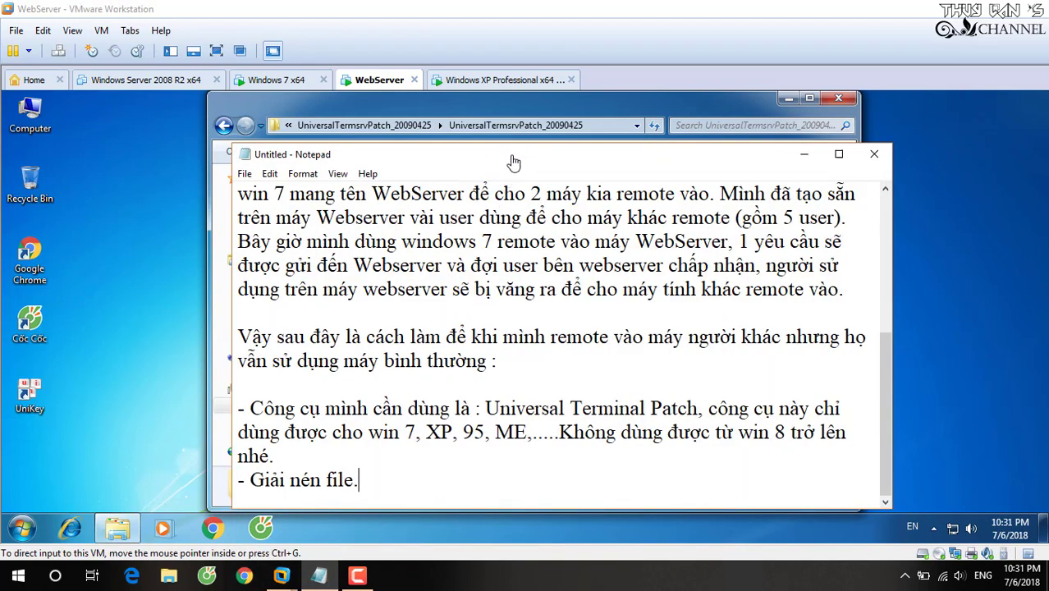
Shift the patch folder left and type 'Tuy phiên bản của windows, ở đây mình chọn 64 bit, chạy file UniversalTerminaPatch-x'.
left_click(546, 107)
left_click_drag(562, 116, 437, 114)
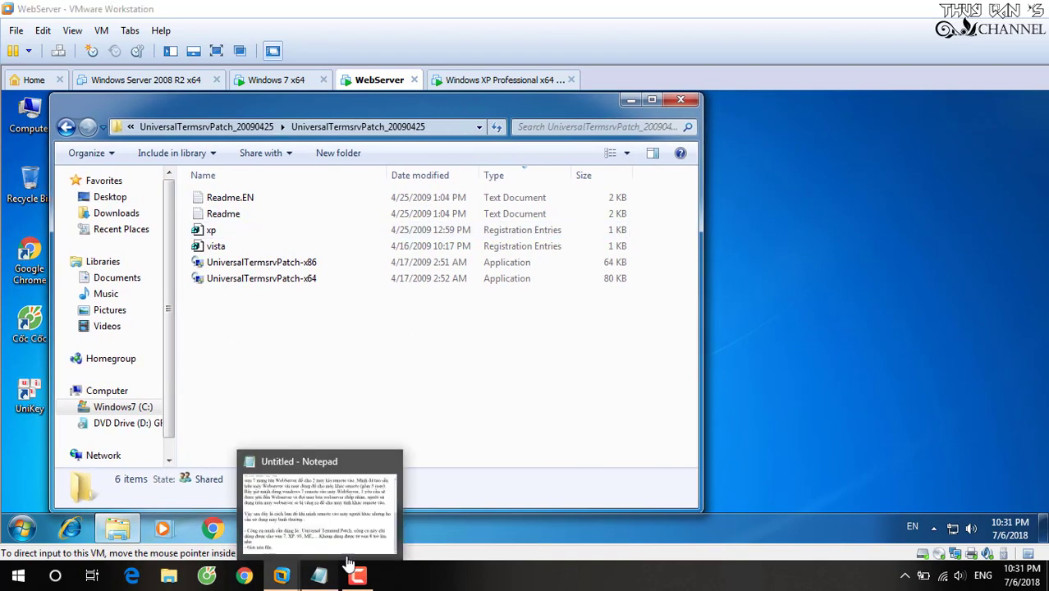
left_click(349, 564)
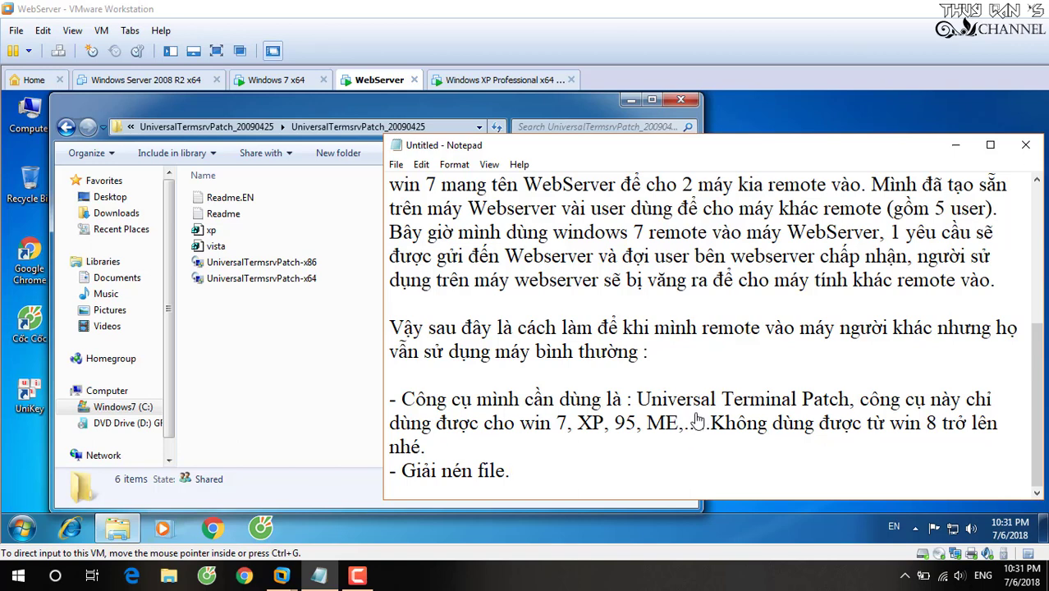
type("Tuy phiên bản")
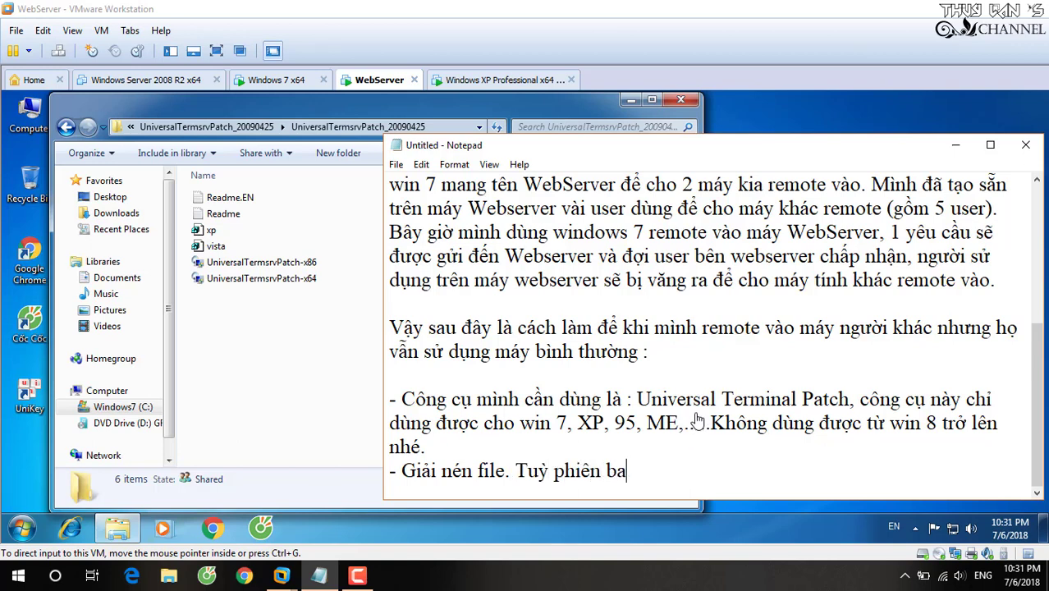
type(" của windows")
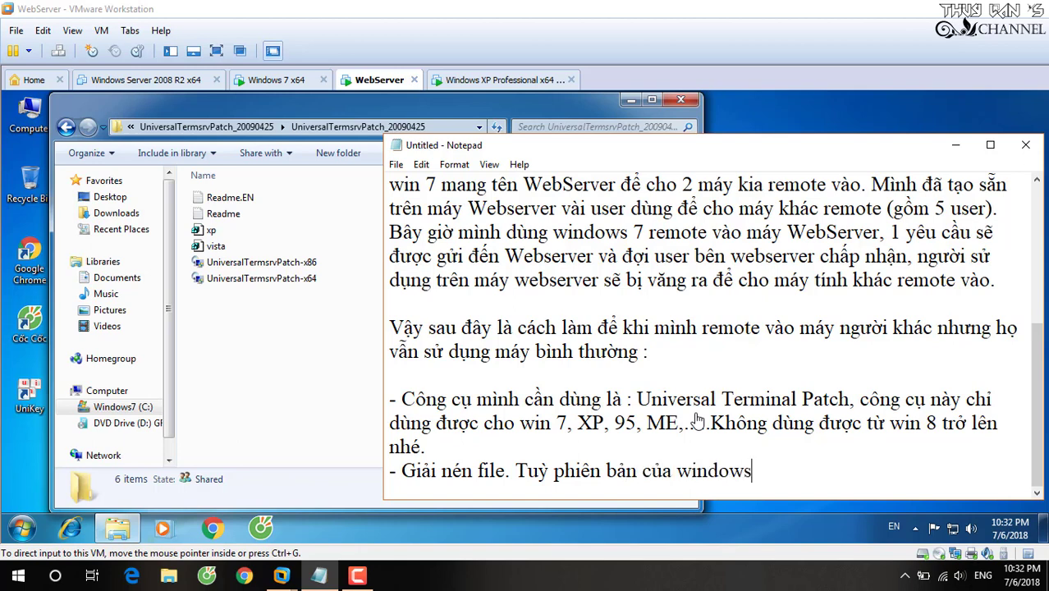
type(", ở đây mình chọn")
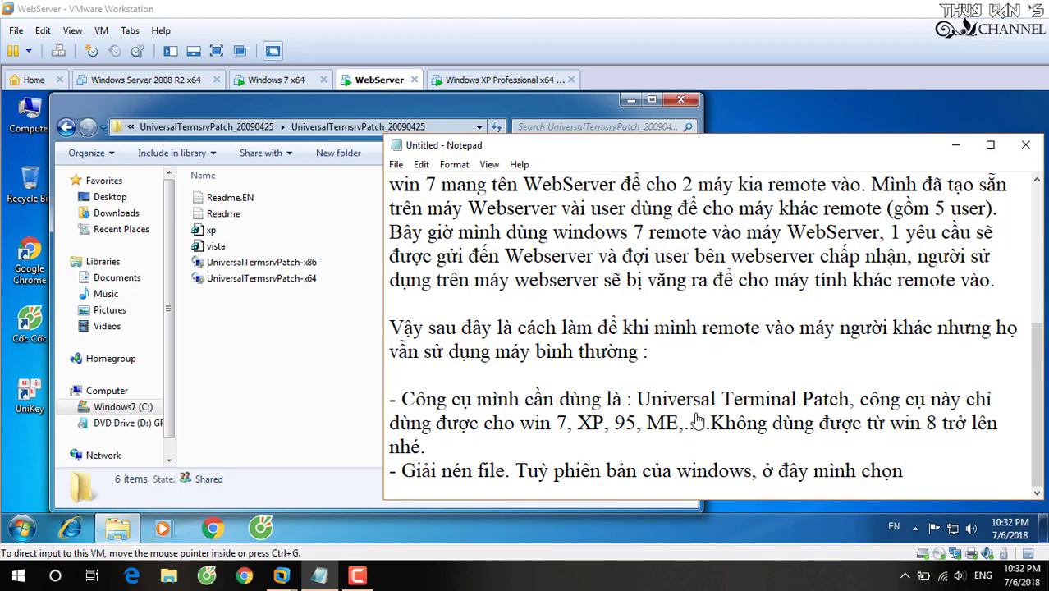
type(" 64 bit, ch")
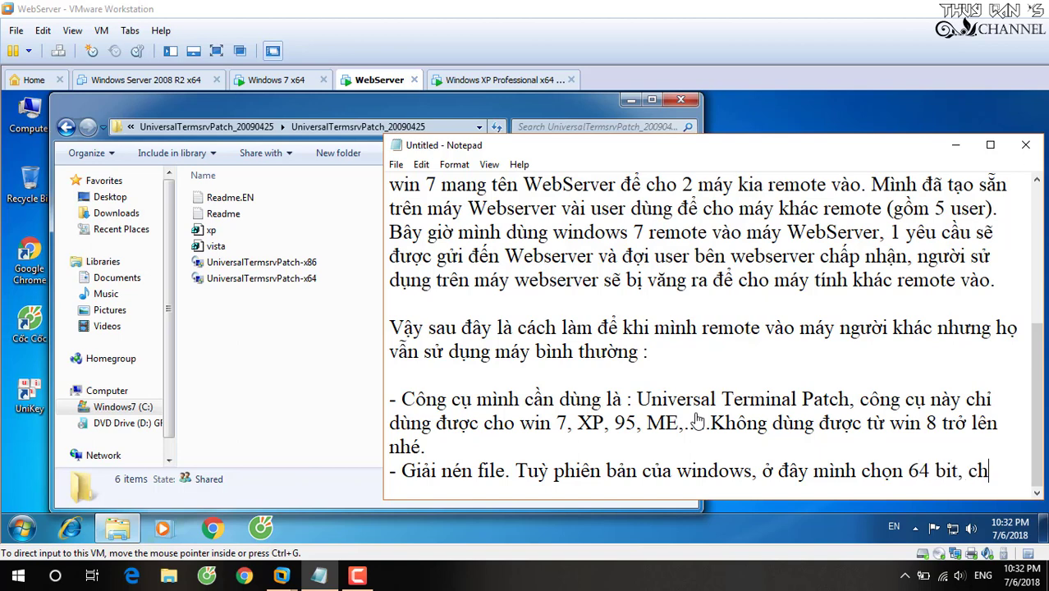
type("ạy file")
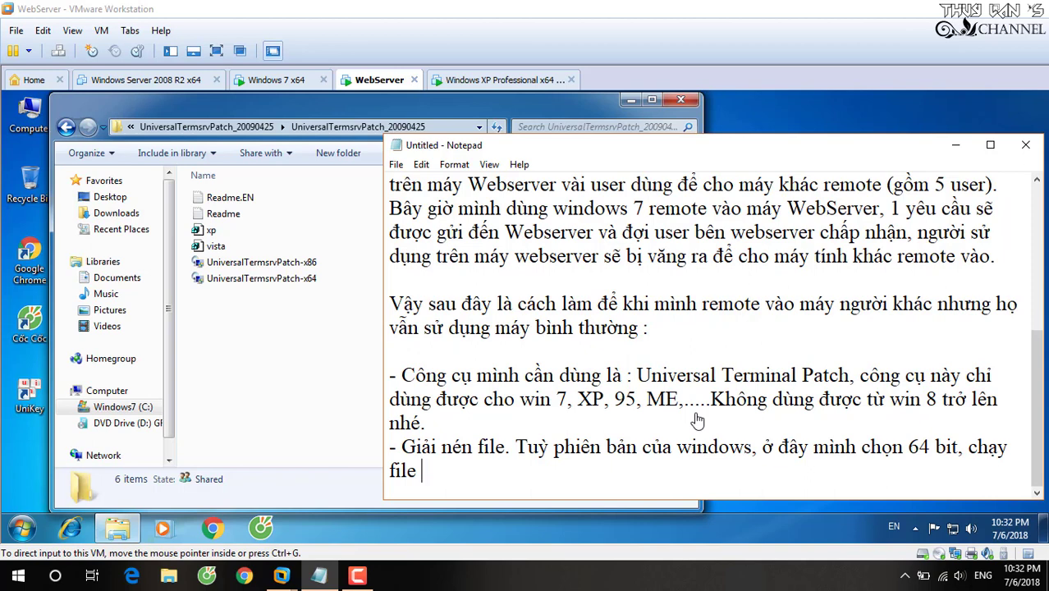
type(" Univer")
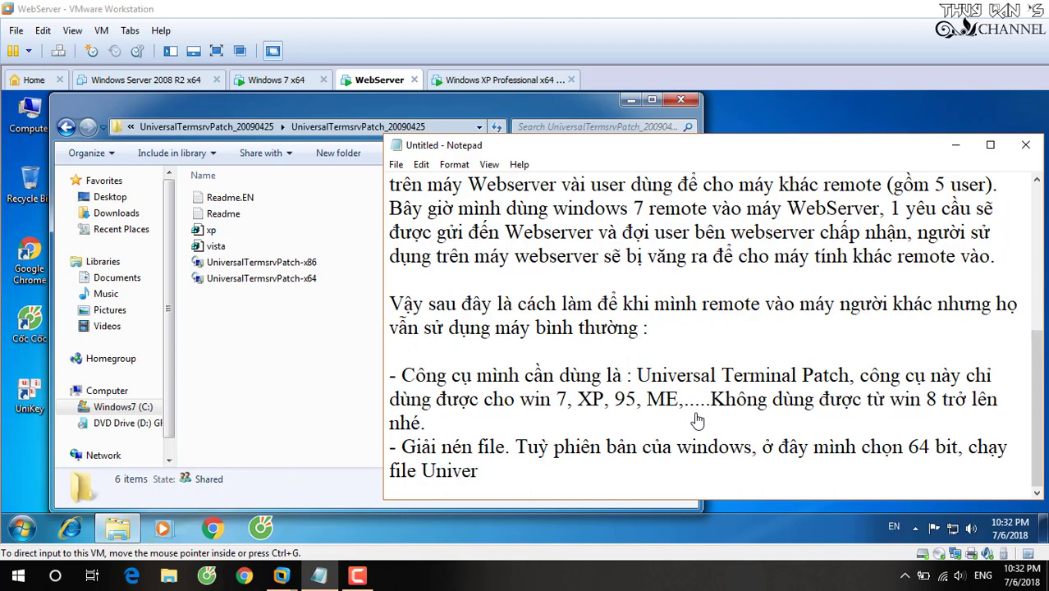
type("salTermina")
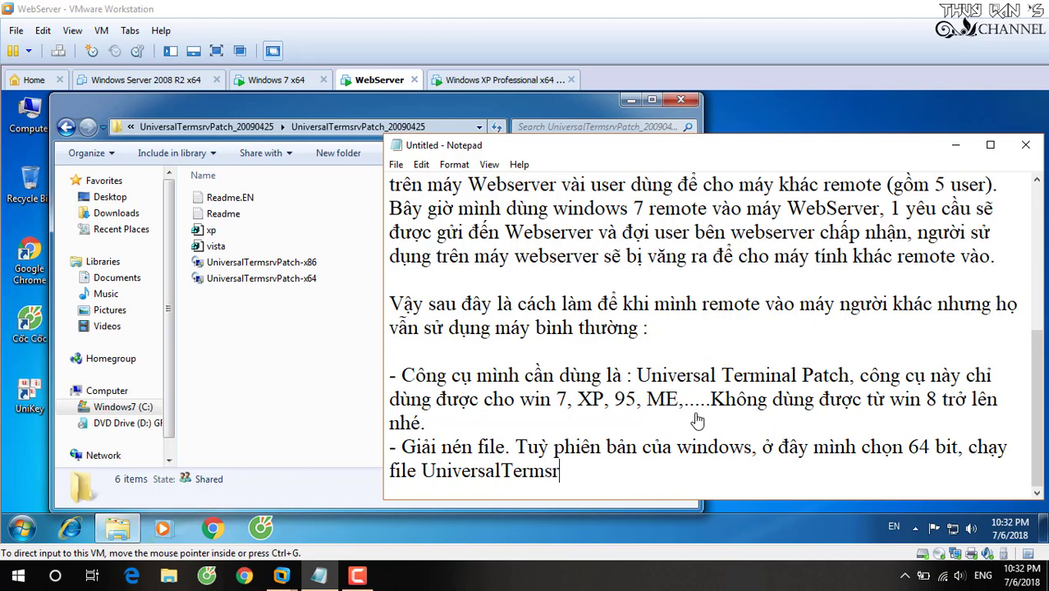
type("Patch")
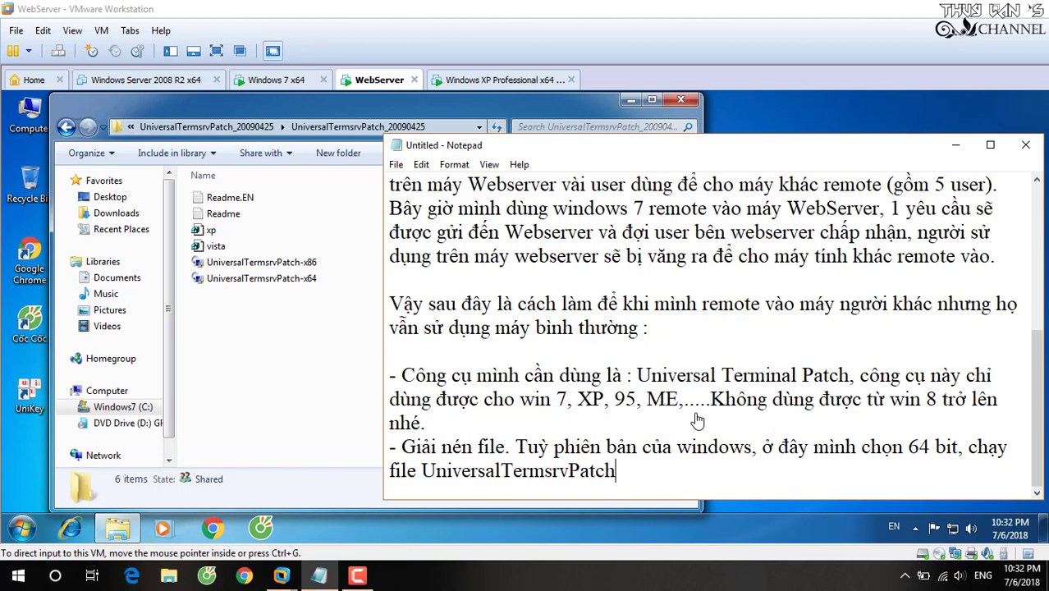
type("-x64")
Run UniversalTermsrvPatch-x64 as administrator in the VM, approve the UAC prompt, then return to Notepad.
left_click(312, 310)
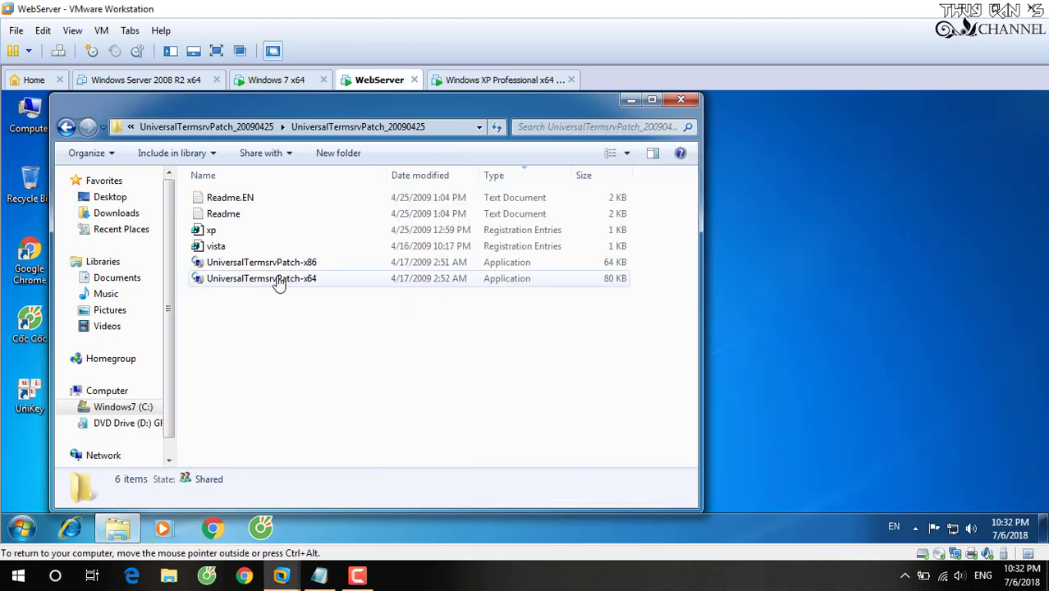
left_click(257, 281)
right_click(257, 281)
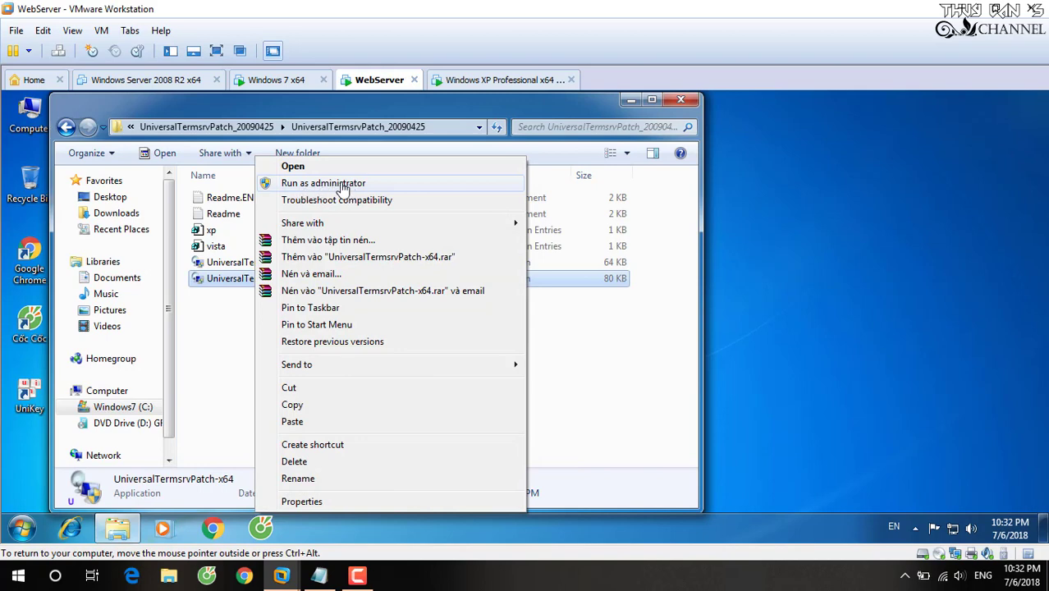
left_click(238, 293)
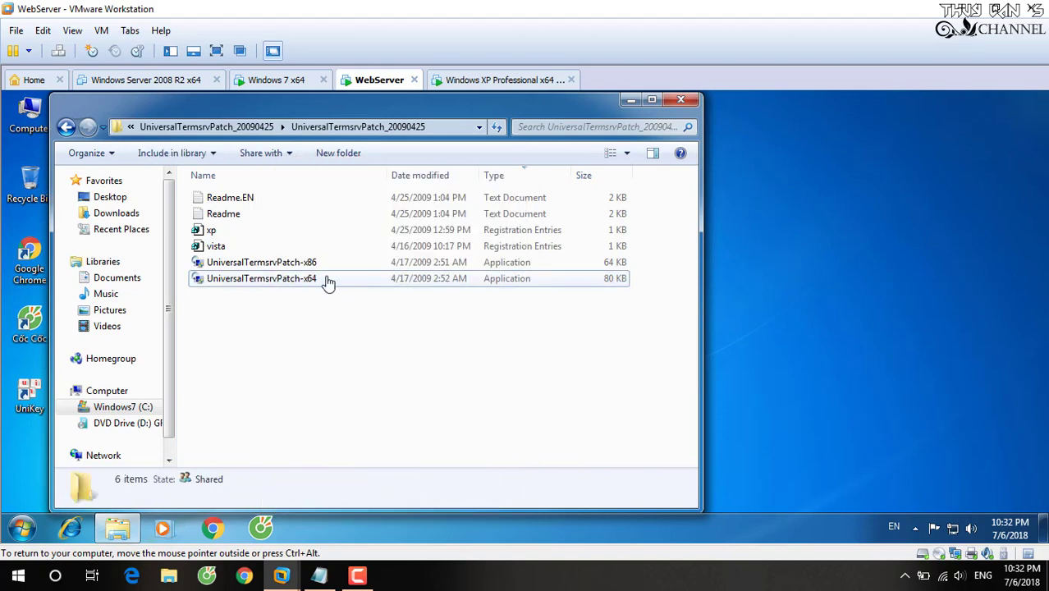
right_click(312, 282)
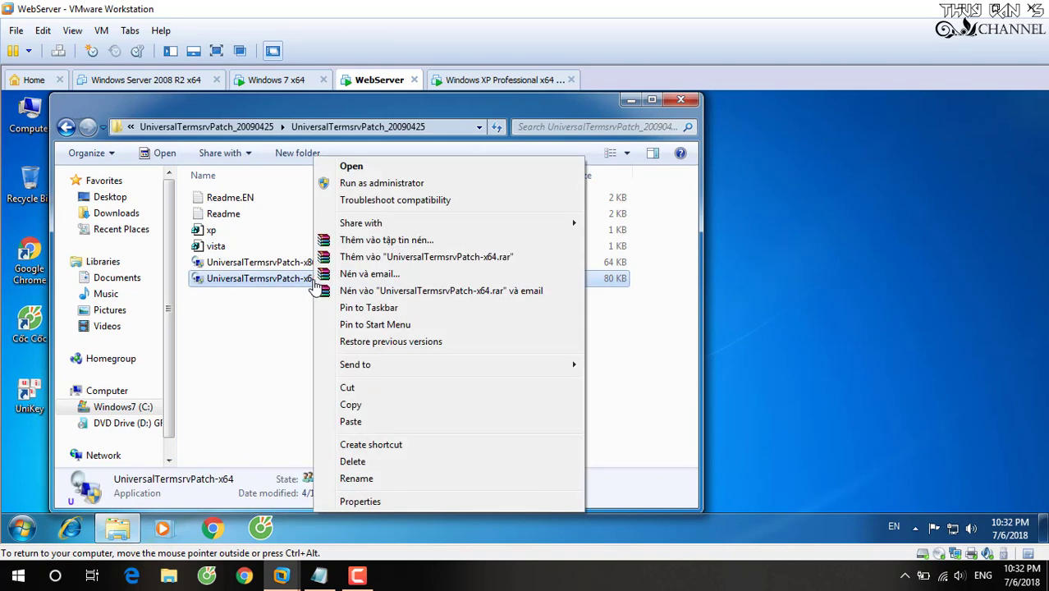
left_click(383, 184)
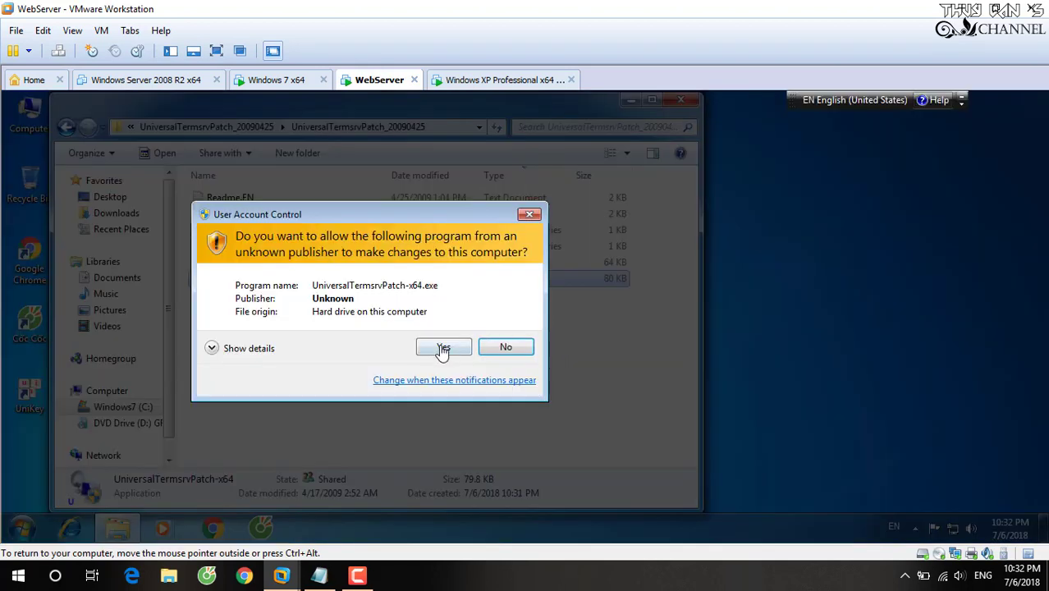
left_click(443, 349)
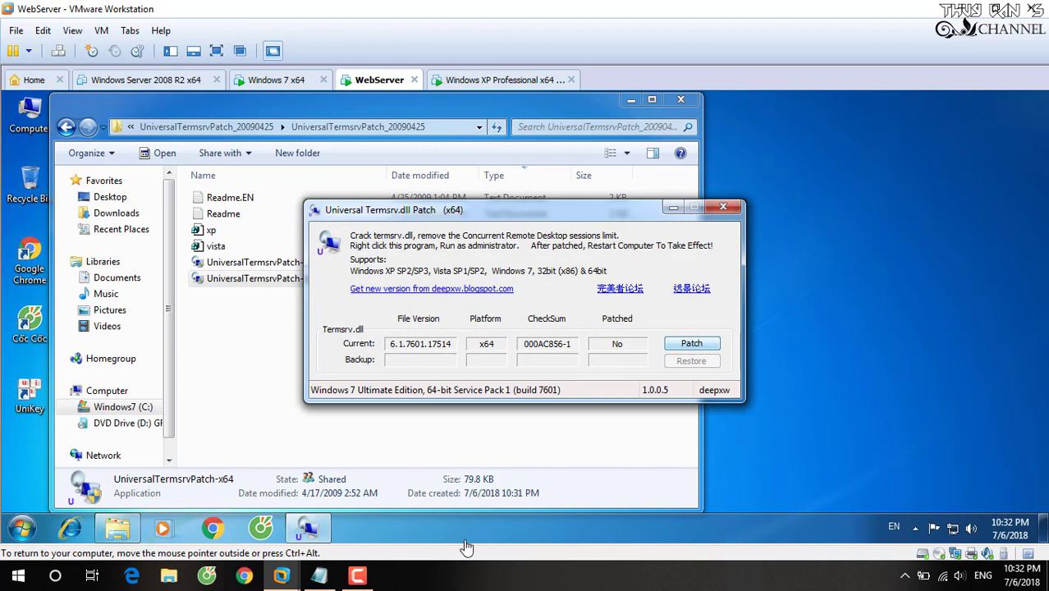
left_click(319, 575)
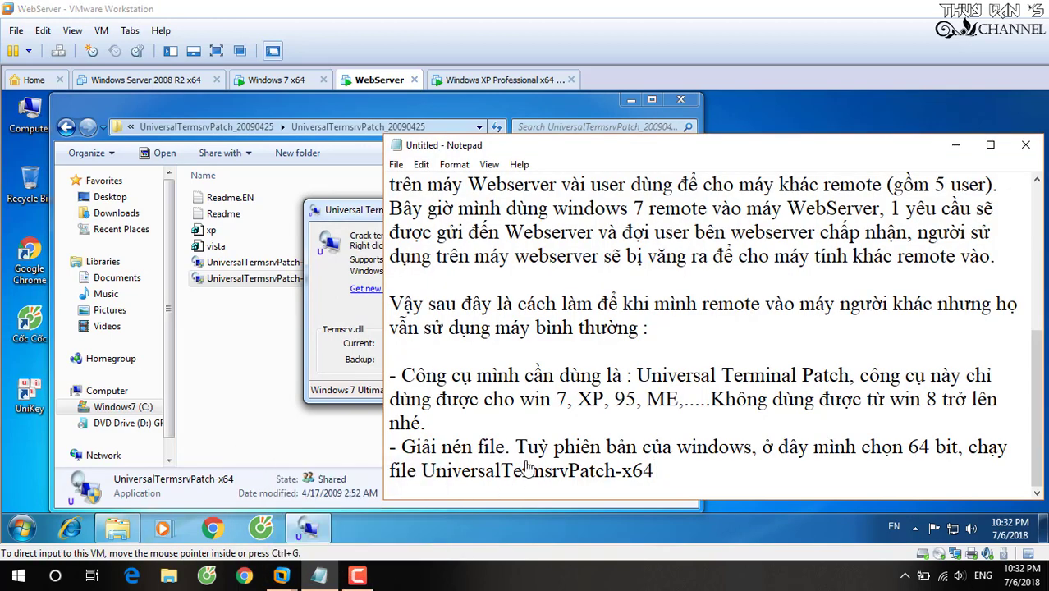
Finish the run step in the note with 'nhấn vào nút Patch.'.
type("nhâ")
key("BackSpace")
key("BackSpace")
type("n va")
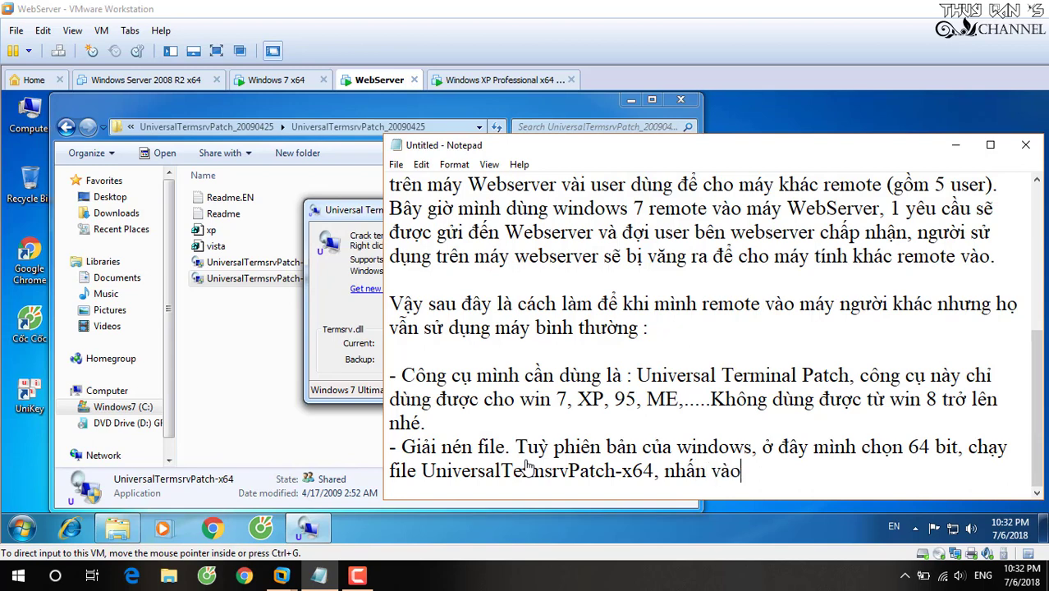
type("o nut P")
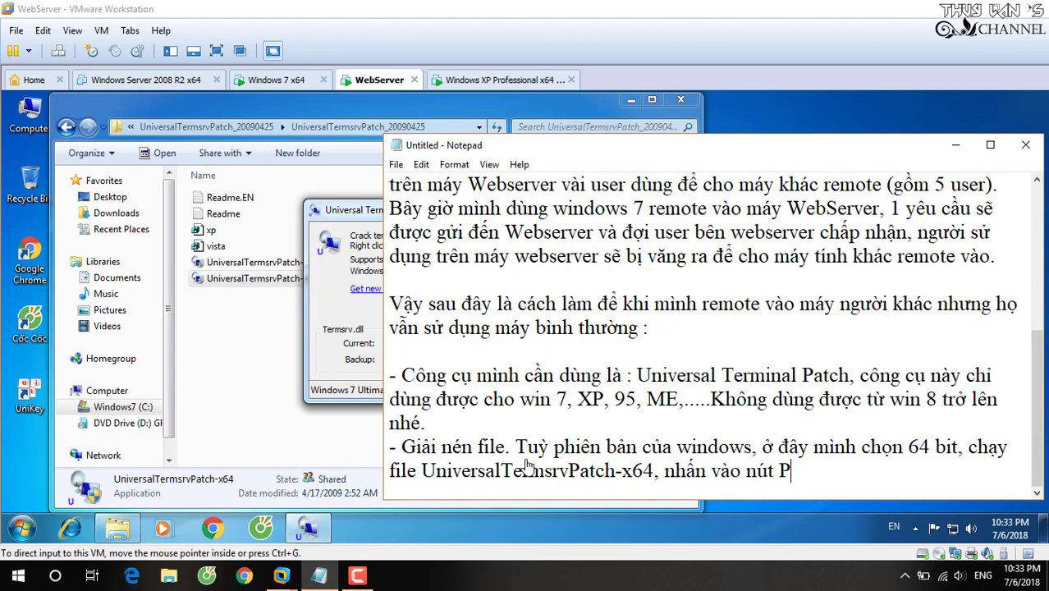
type("atch")
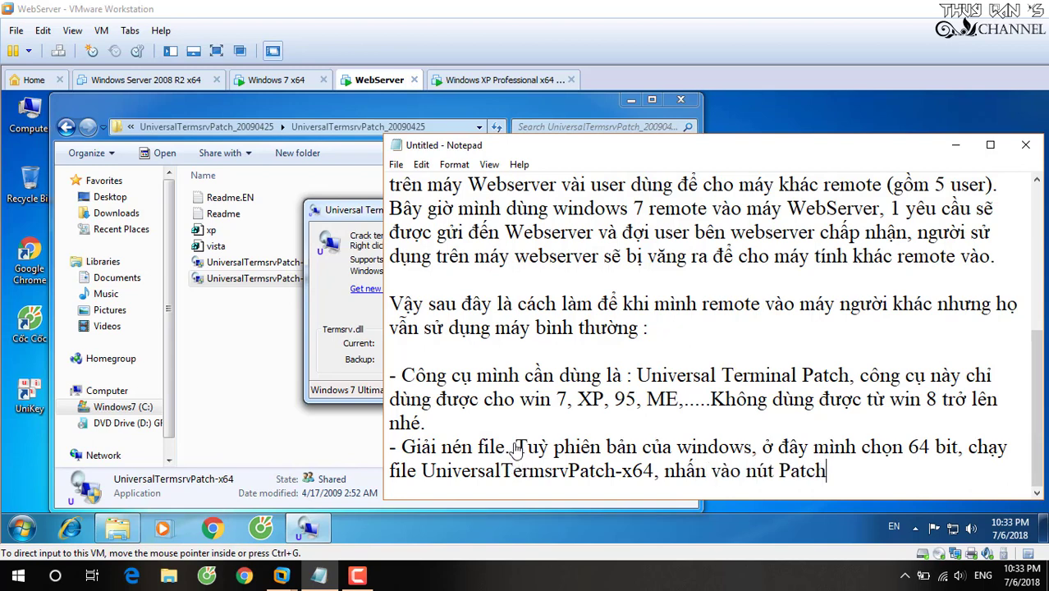
type(".")
Patch termsrv.dll in Universal Termsrv.dll Patch and move the 'Patch success.' message lower.
left_click(318, 305)
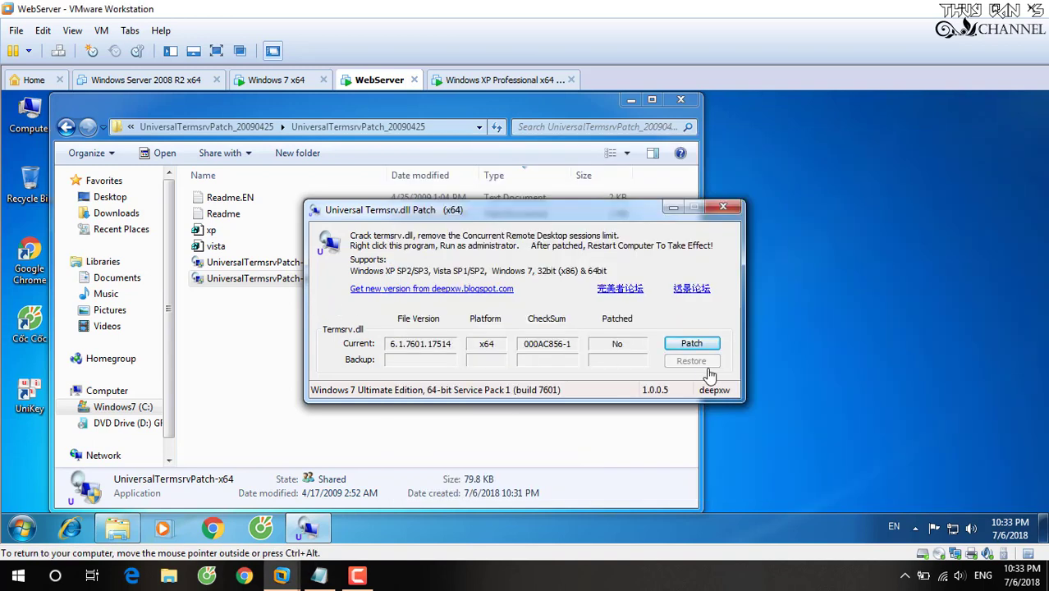
left_click(690, 348)
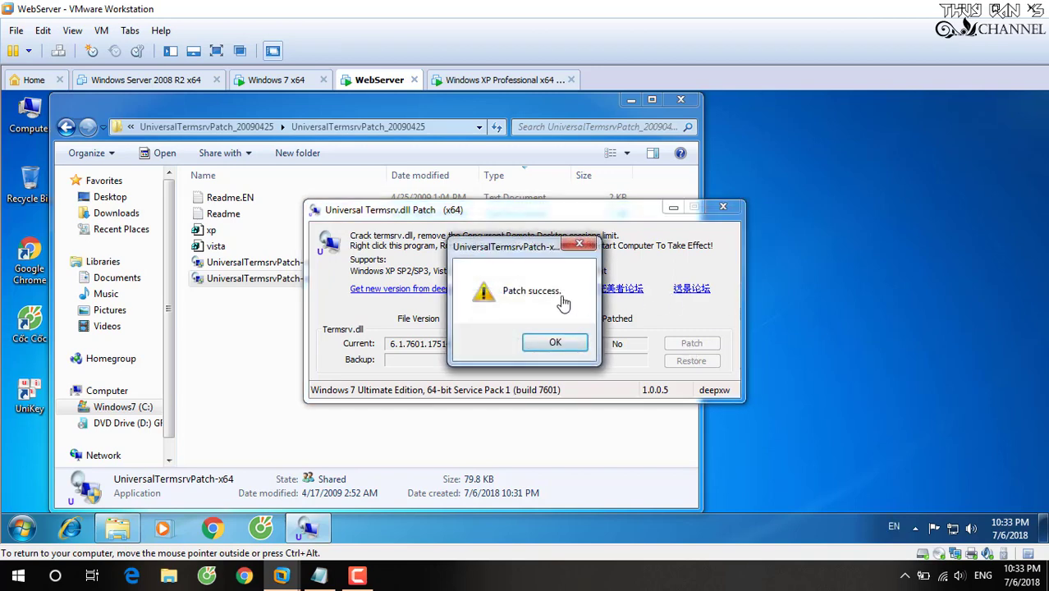
left_click_drag(518, 252, 500, 344)
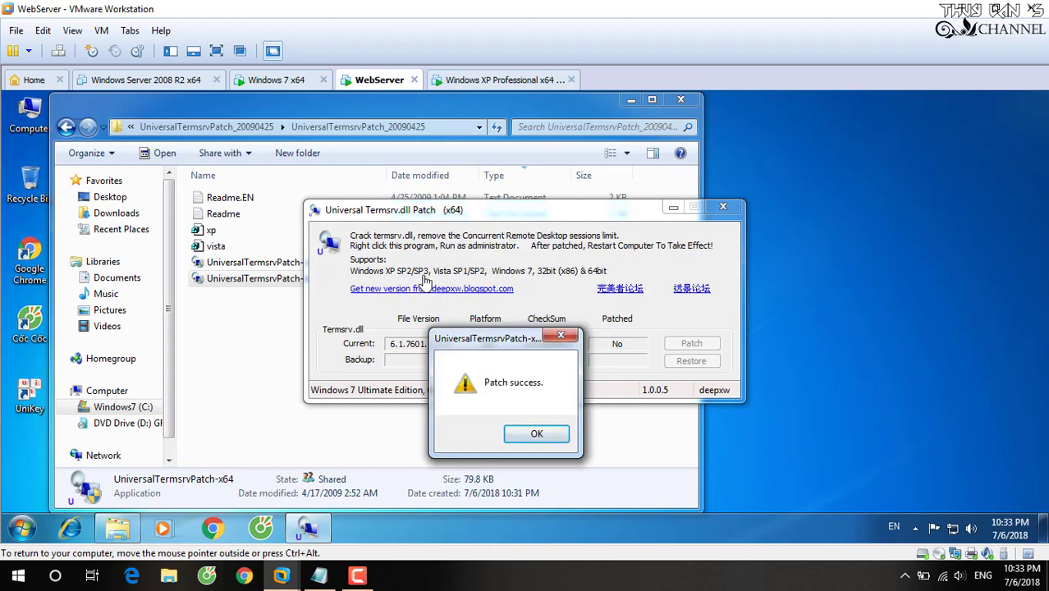
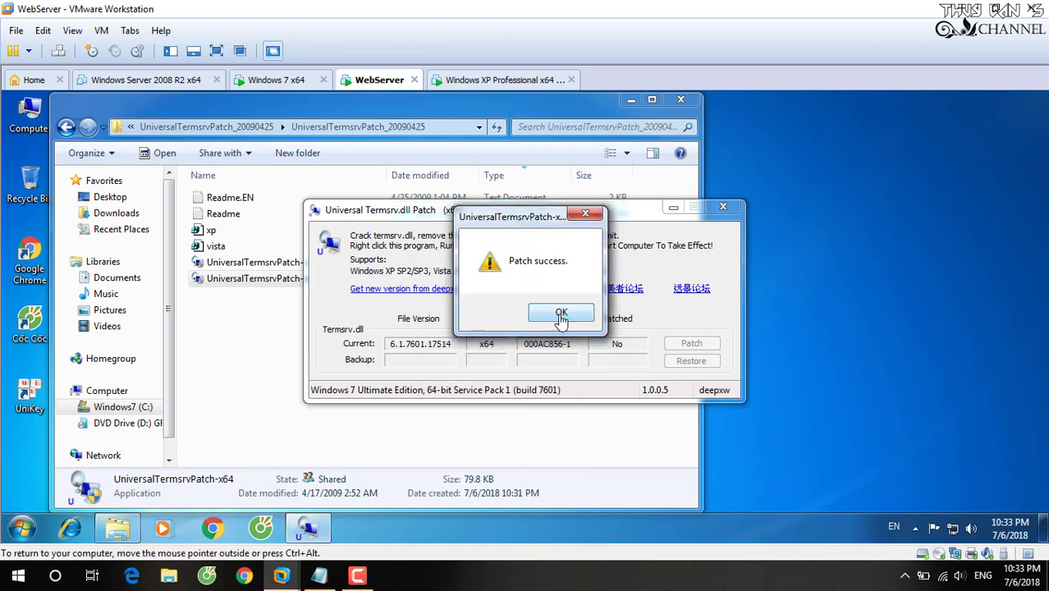
Dismiss the 'Patch success.' message and bring the Notepad tutorial note to the front.
left_click(545, 305)
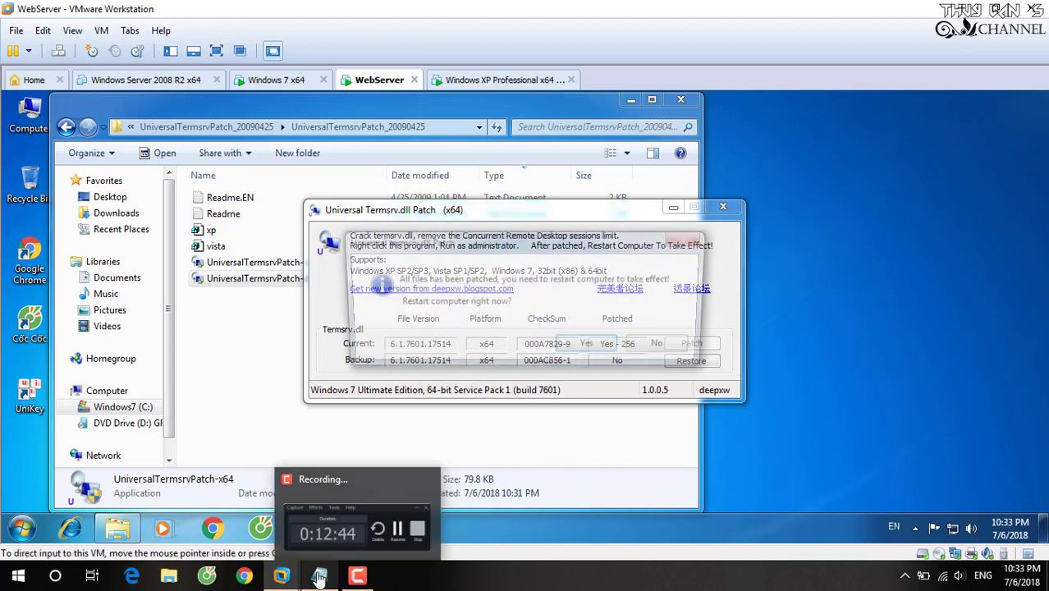
left_click(320, 575)
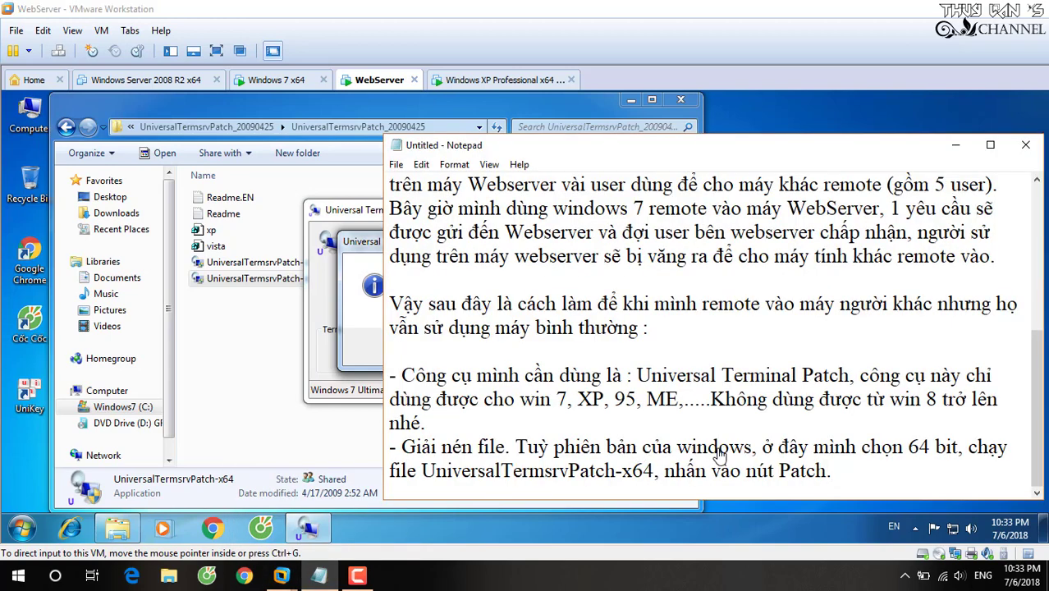
Add the restart line 'Khởi động lại máy tính.' below the Patch step in the note.
key("Return")
type("K")
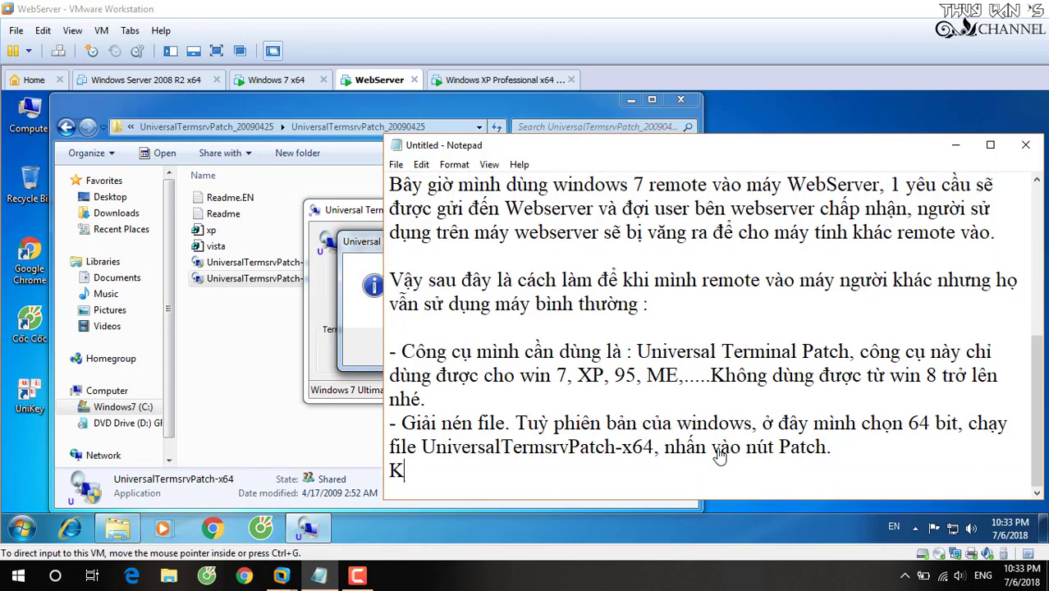
type("hởi đoộn")
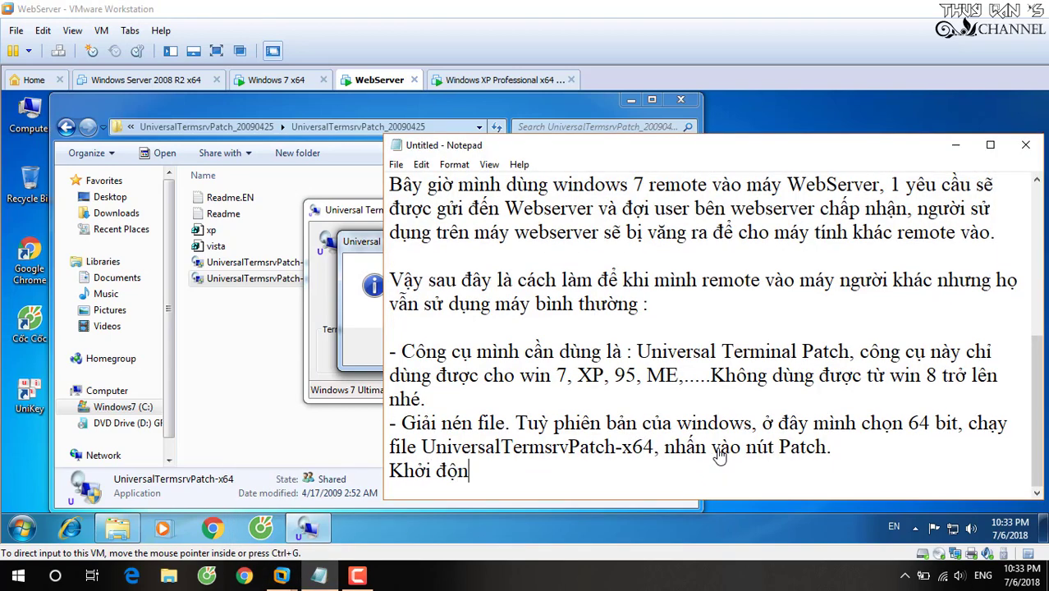
type("g lại máy tính.")
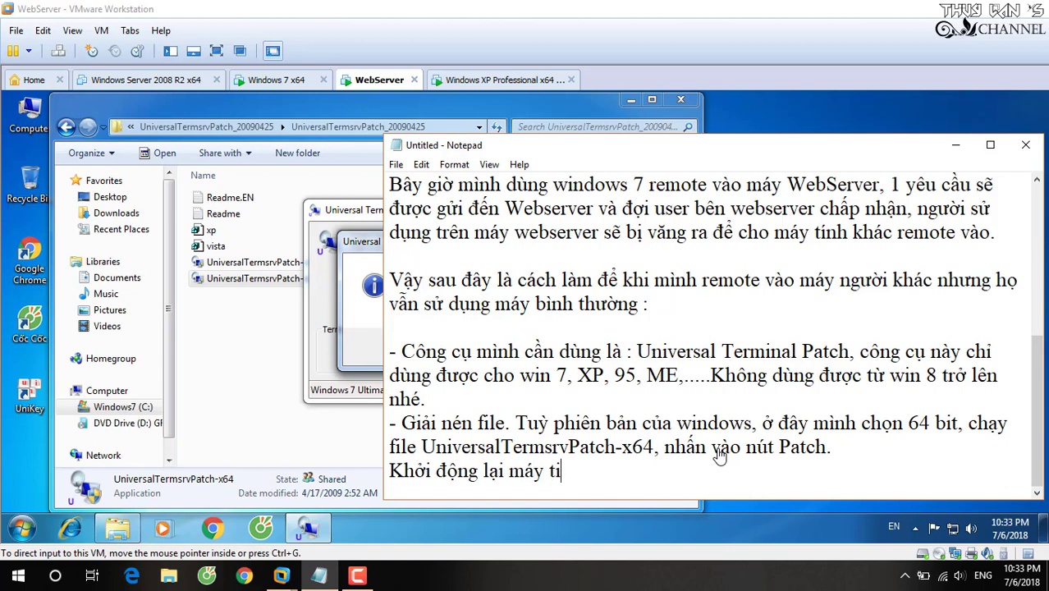
key("Return")
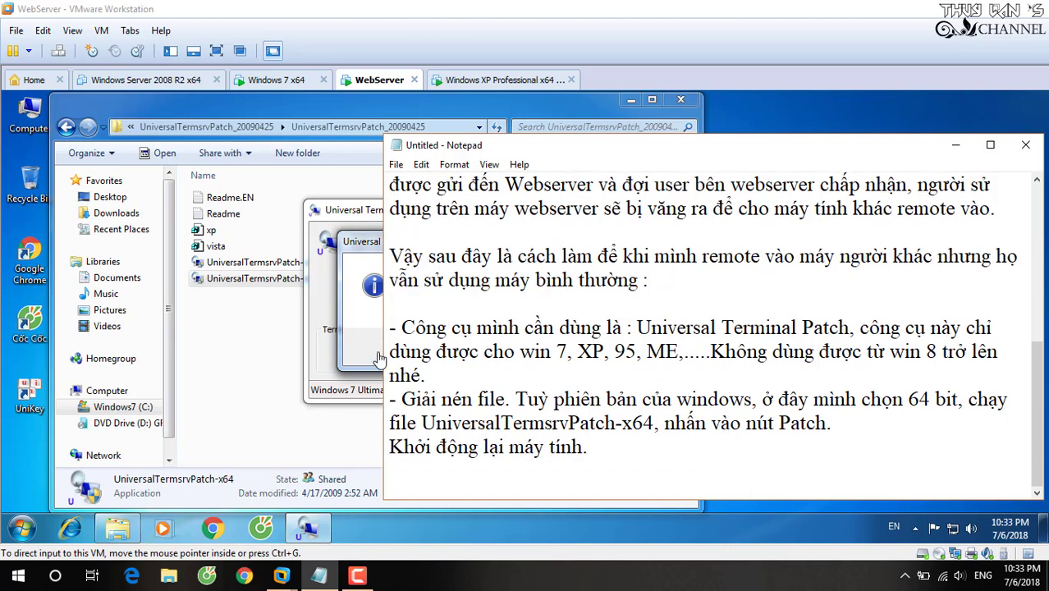
left_click(376, 353)
Accept the restart prompt on WebServer and close the Universal Termsrv Patch window.
left_click(578, 346)
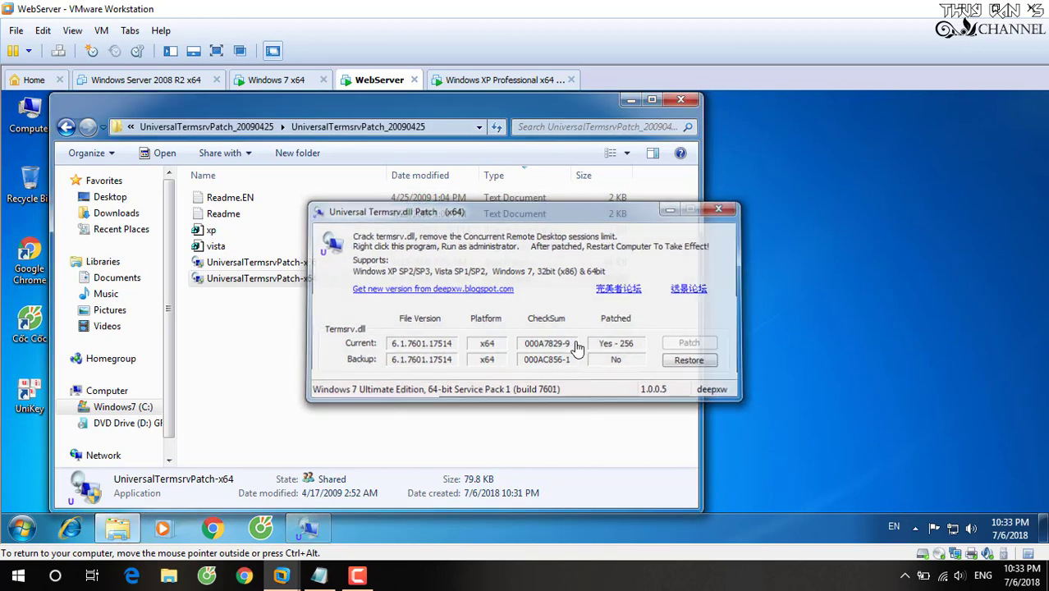
key("alt+F4")
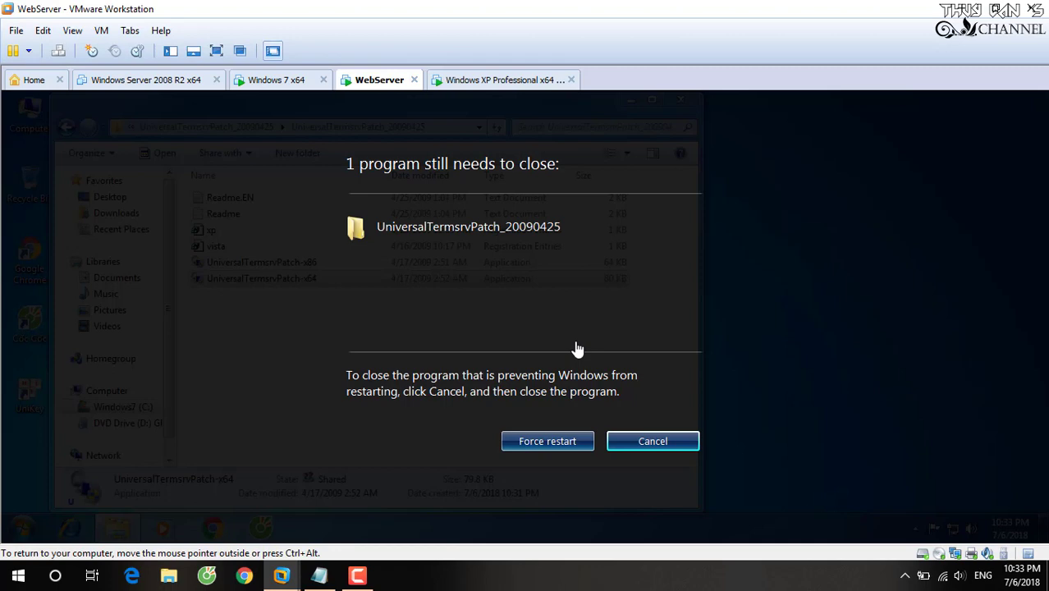
Force the WebServer VM to restart despite the open program, confirming with Yes.
left_click(537, 443)
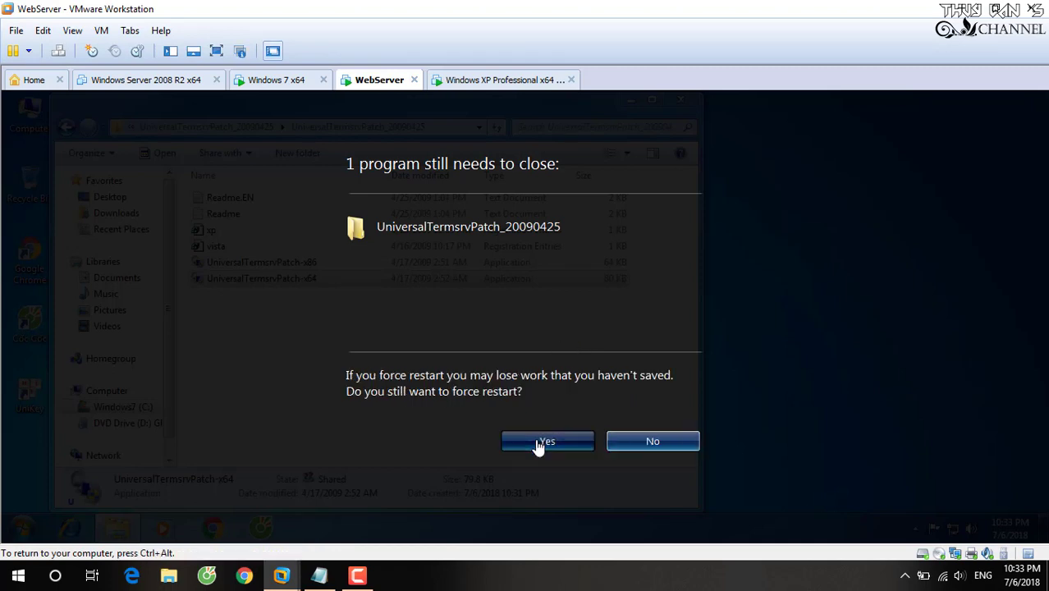
left_click(535, 441)
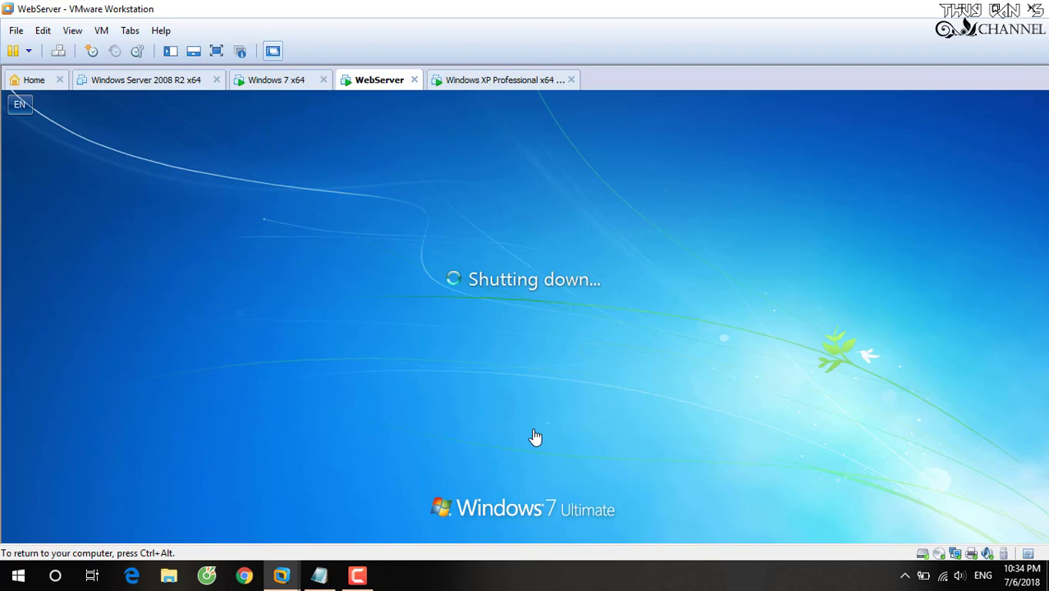
Refresh the Windows 7 x64 and Windows XP desktops, then return to the WebServer tab.
left_click(277, 80)
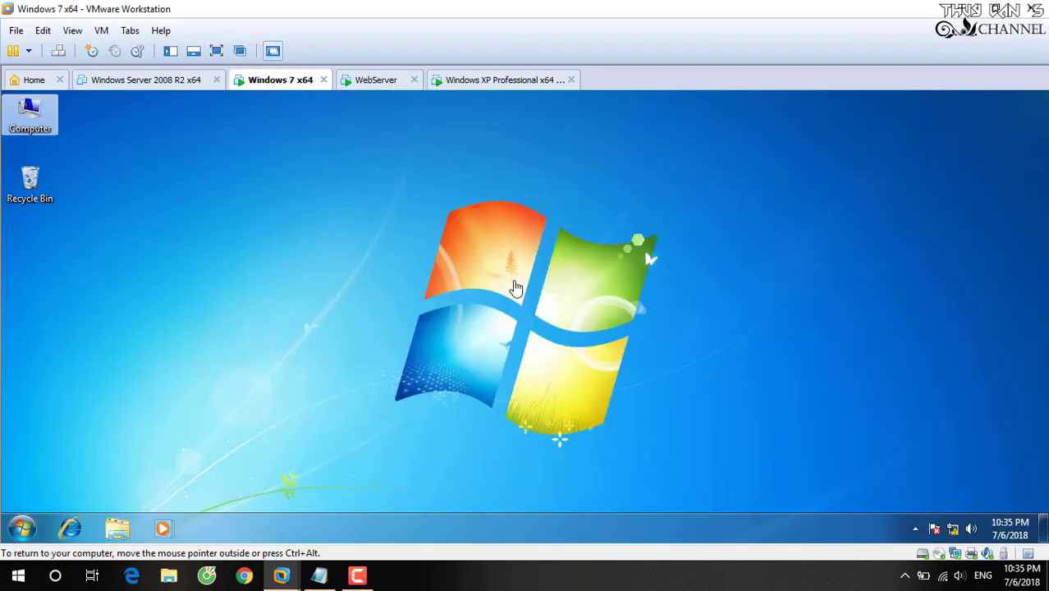
left_click(415, 278)
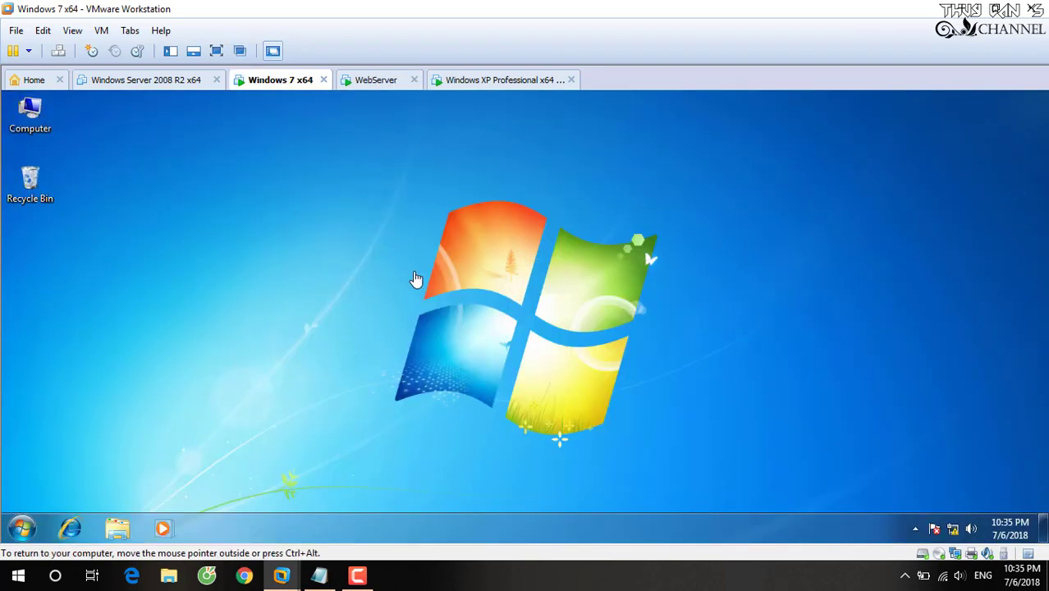
right_click(414, 279)
left_click(416, 281)
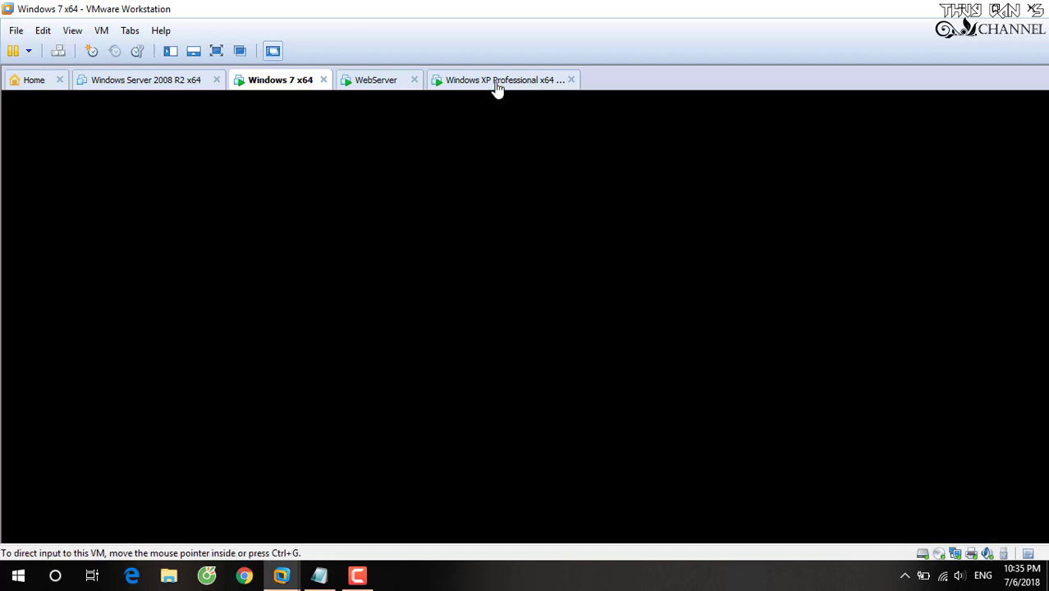
left_click(497, 79)
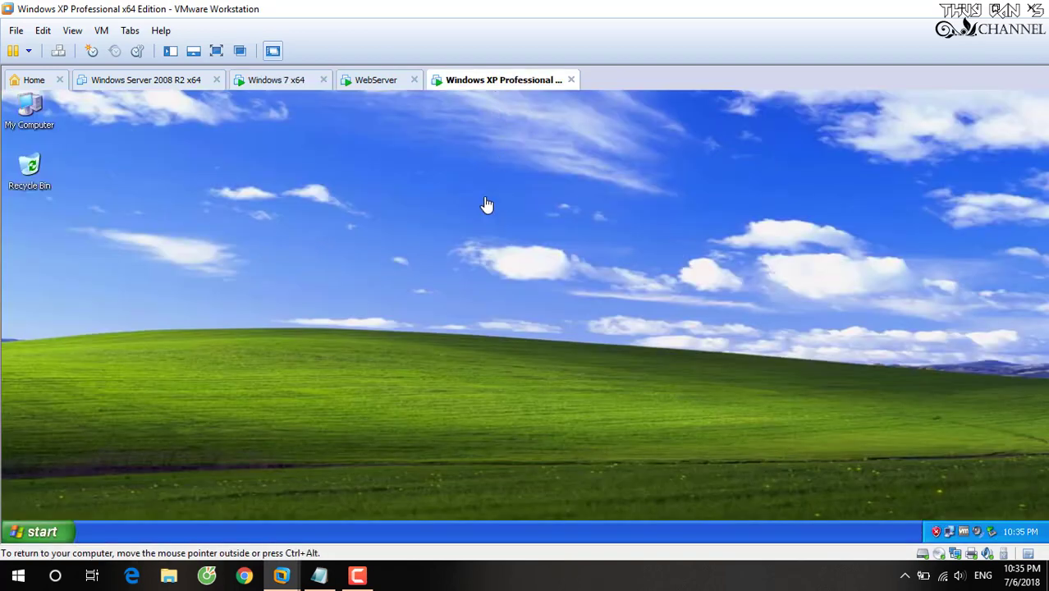
right_click(527, 248)
left_click(527, 220)
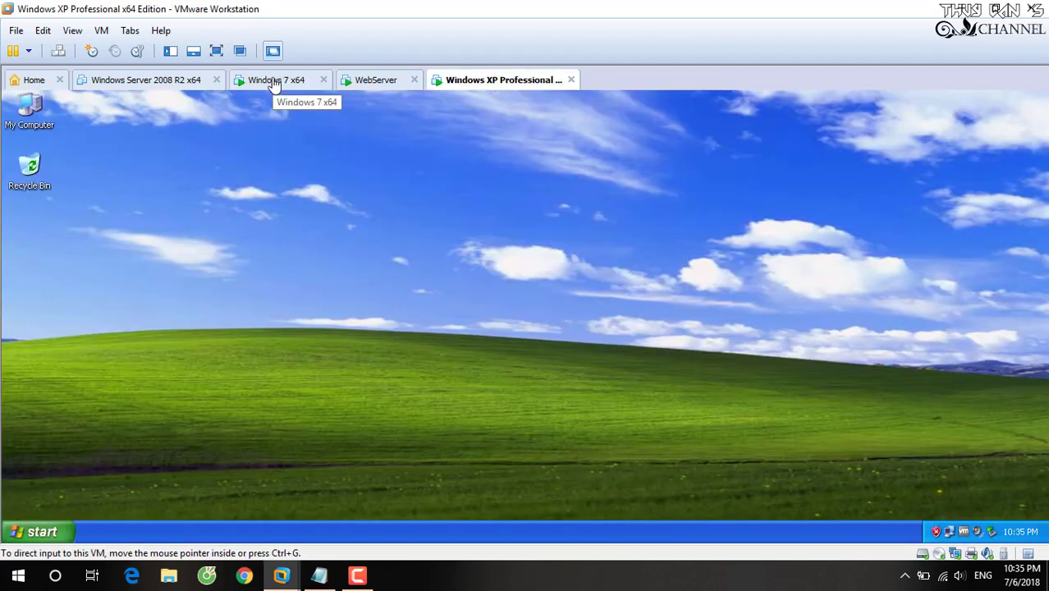
left_click(274, 80)
left_click(365, 81)
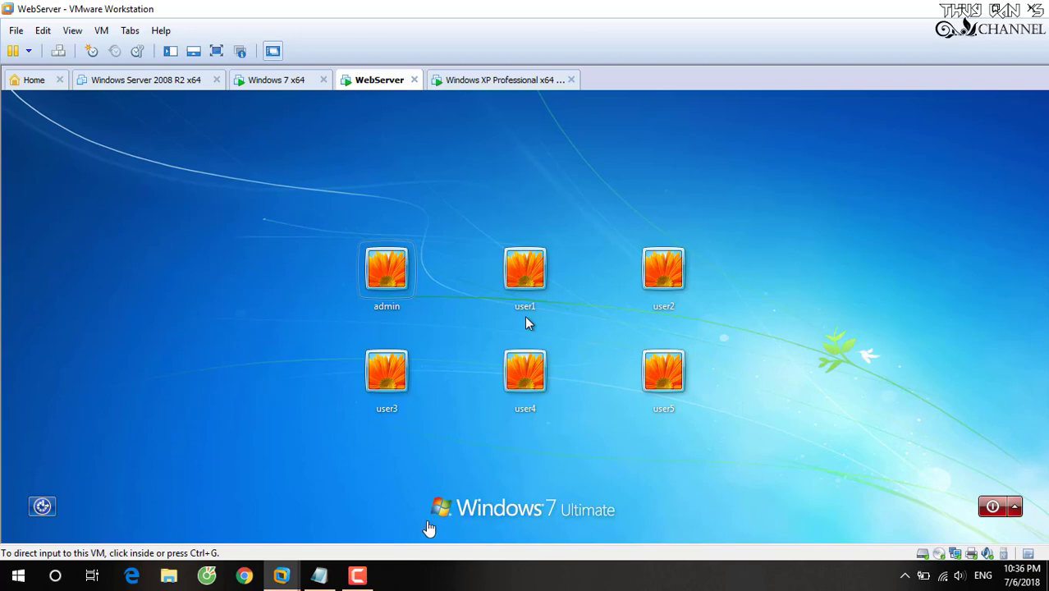
Sign in to the rebooted WebServer VM with the admin account tile.
left_click(358, 579)
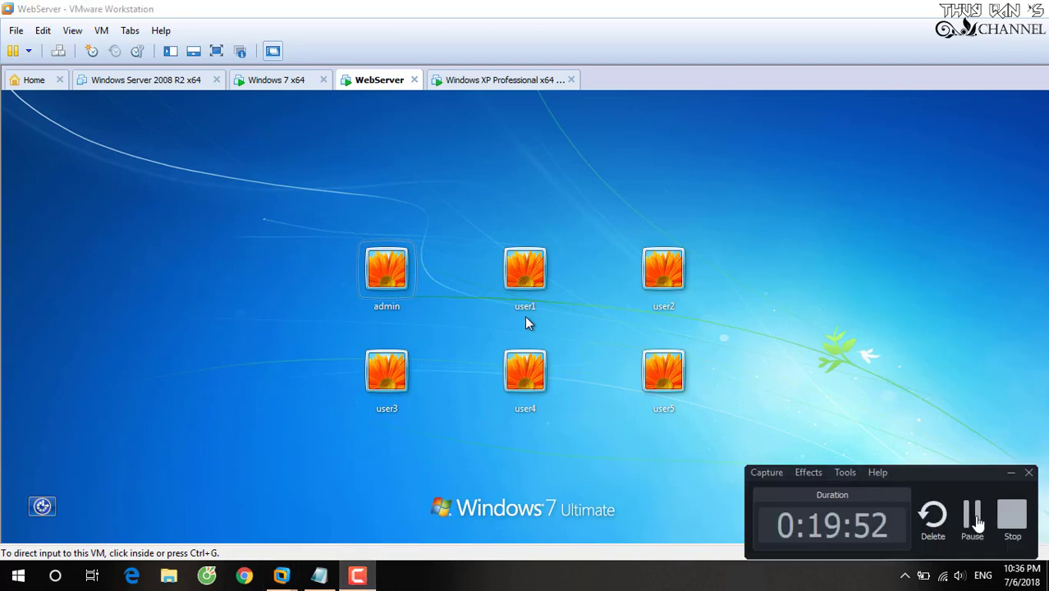
left_click(928, 342)
left_click(387, 275)
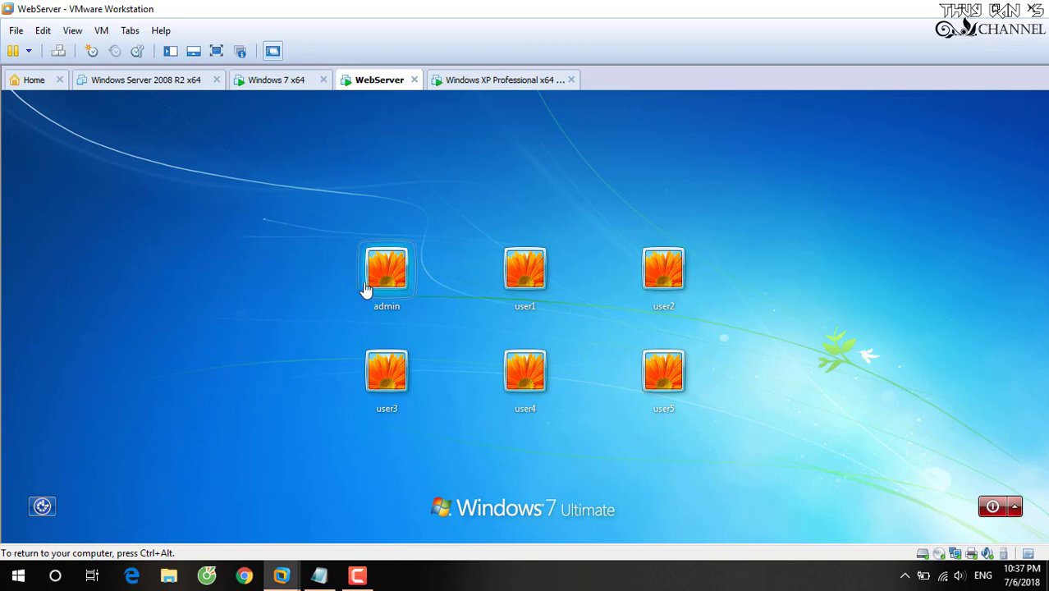
left_click(384, 283)
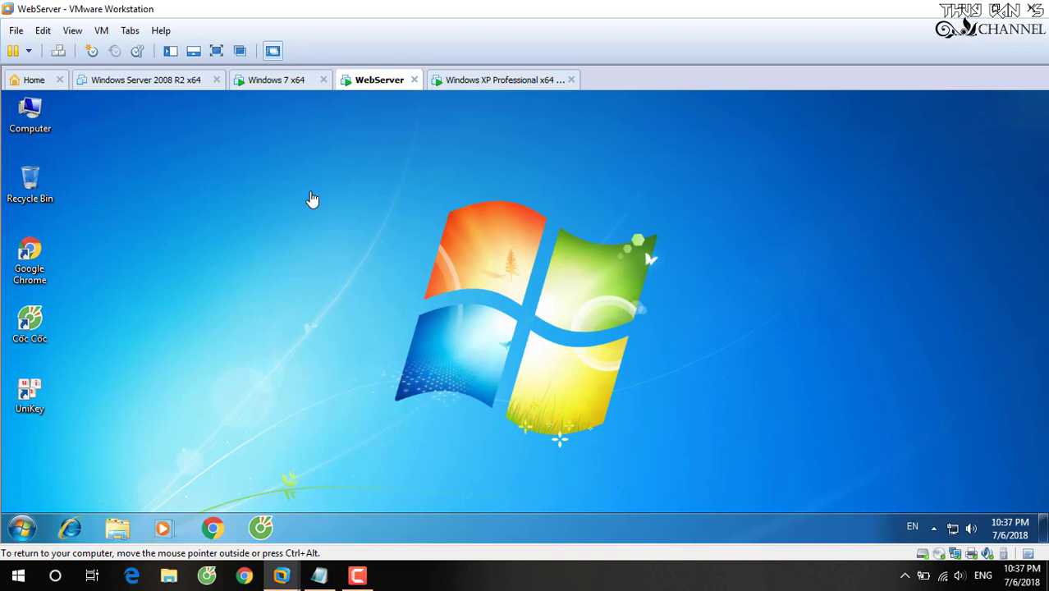
right_click(309, 193)
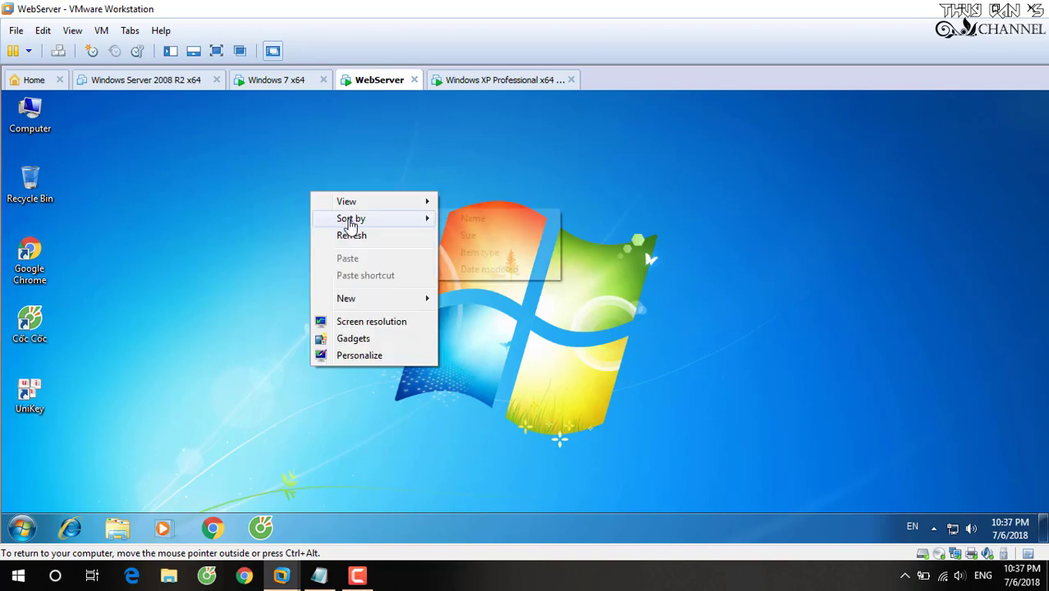
left_click(358, 235)
left_click(935, 532)
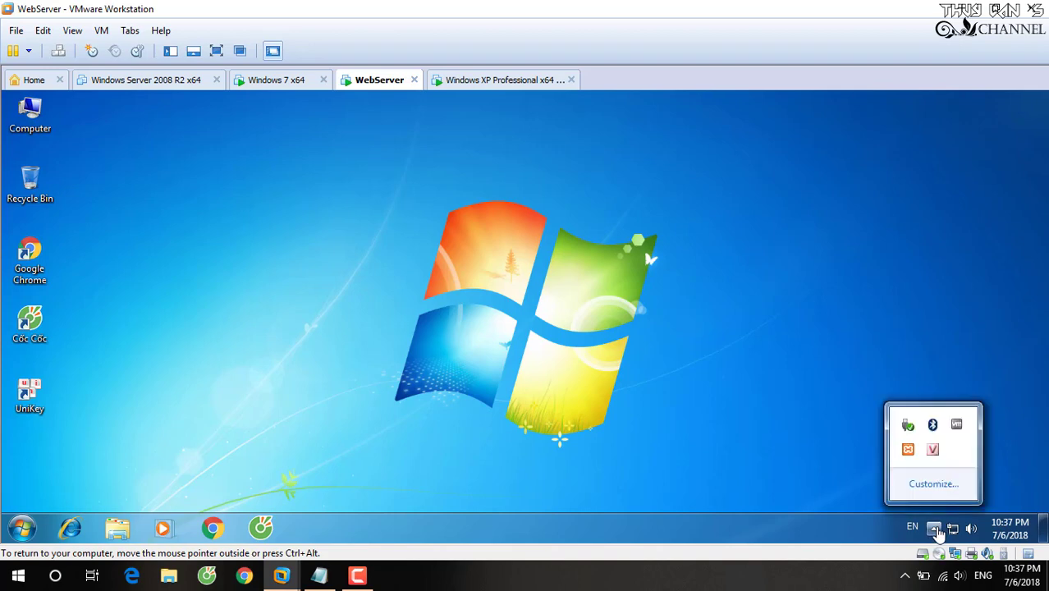
left_click(714, 301)
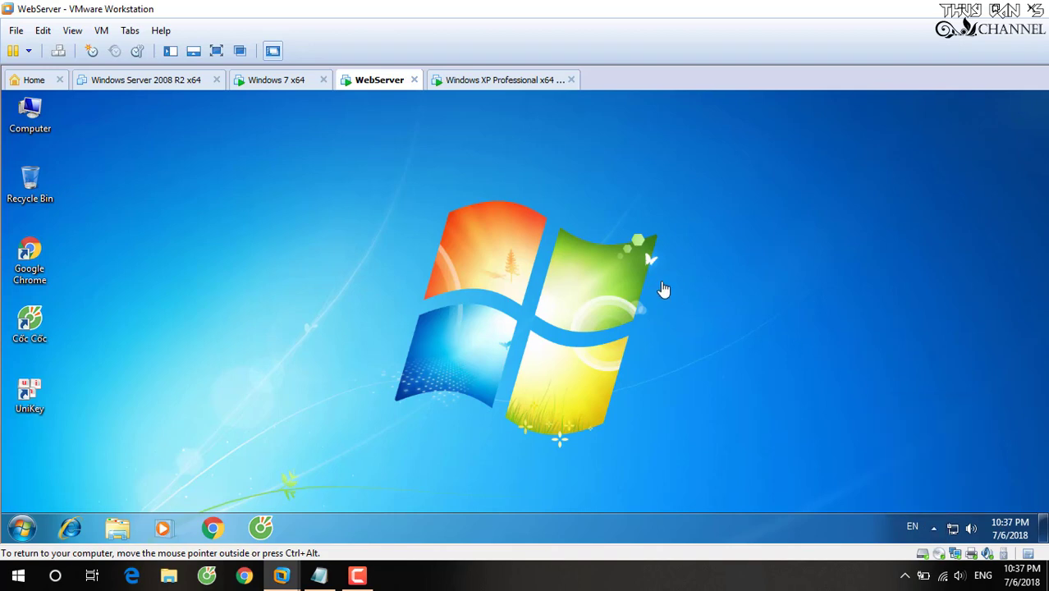
left_click_drag(334, 224, 674, 378)
left_click_drag(422, 192, 717, 398)
right_click(332, 179)
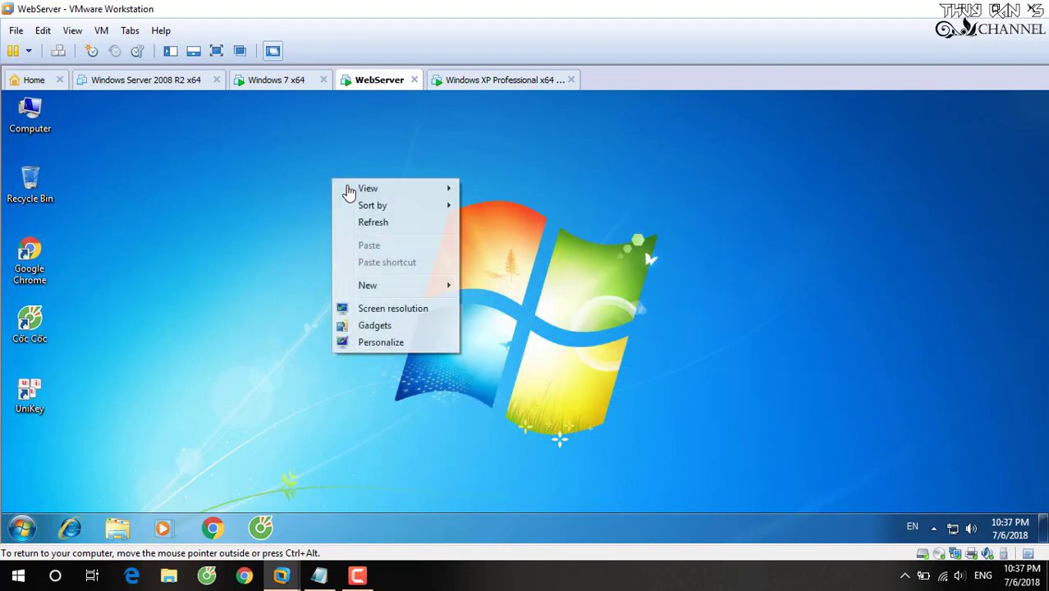
left_click(385, 224)
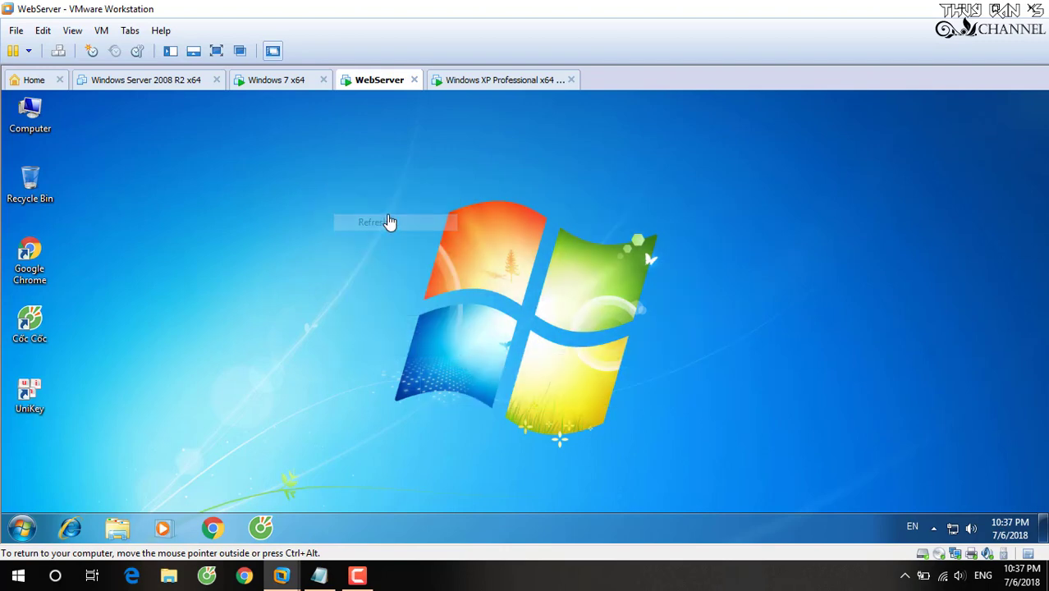
left_click(25, 532)
left_click(25, 531)
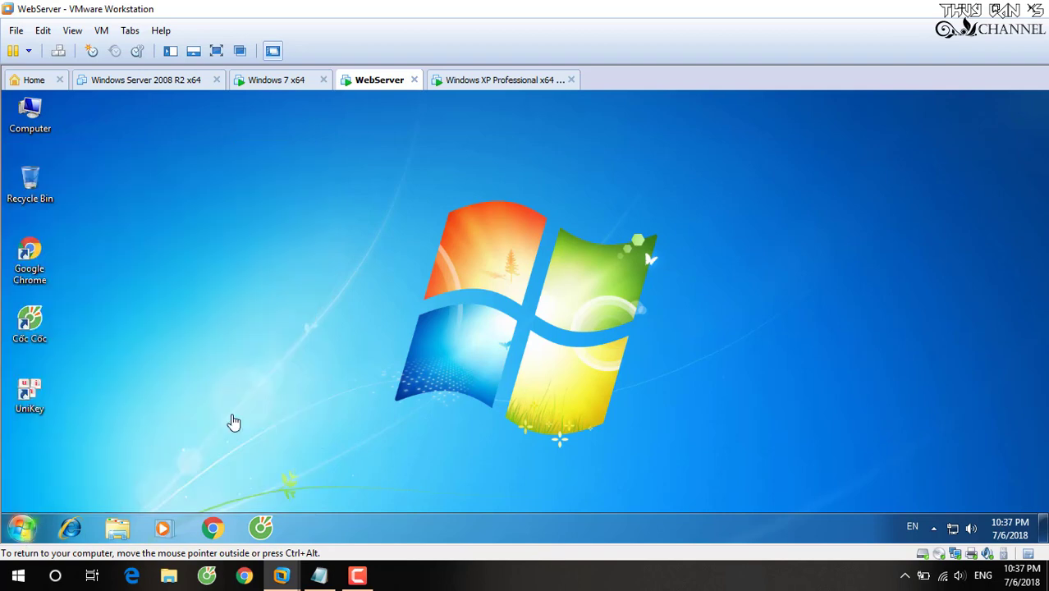
right_click(422, 305)
left_click(456, 346)
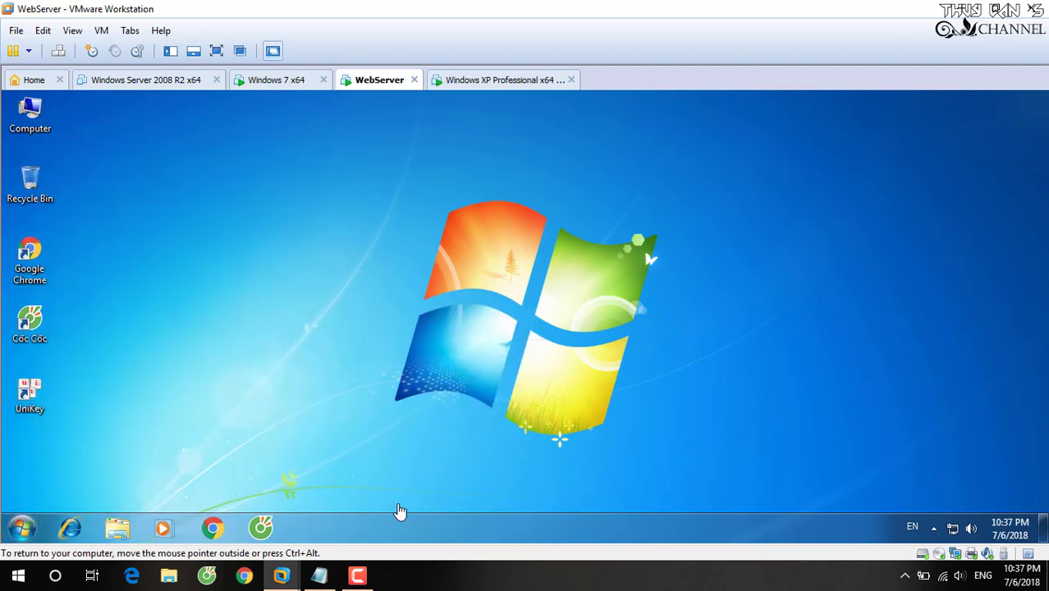
left_click(318, 574)
Add a note line '- Giờ mình remote lại' saying WebServer is logged in as admin.
key("Return")
key("Return")
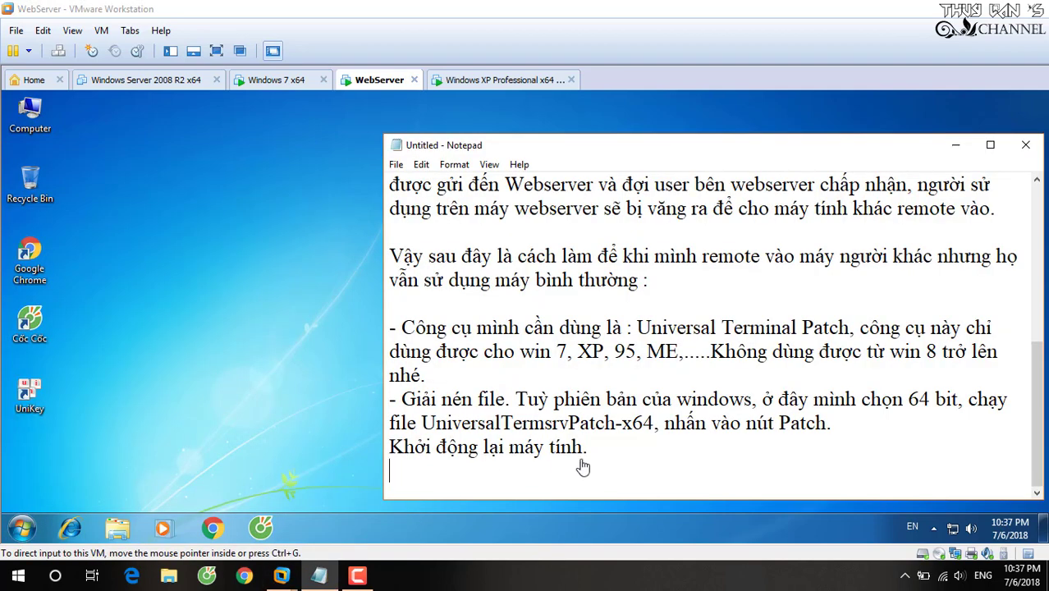
type("- Giờ mình re")
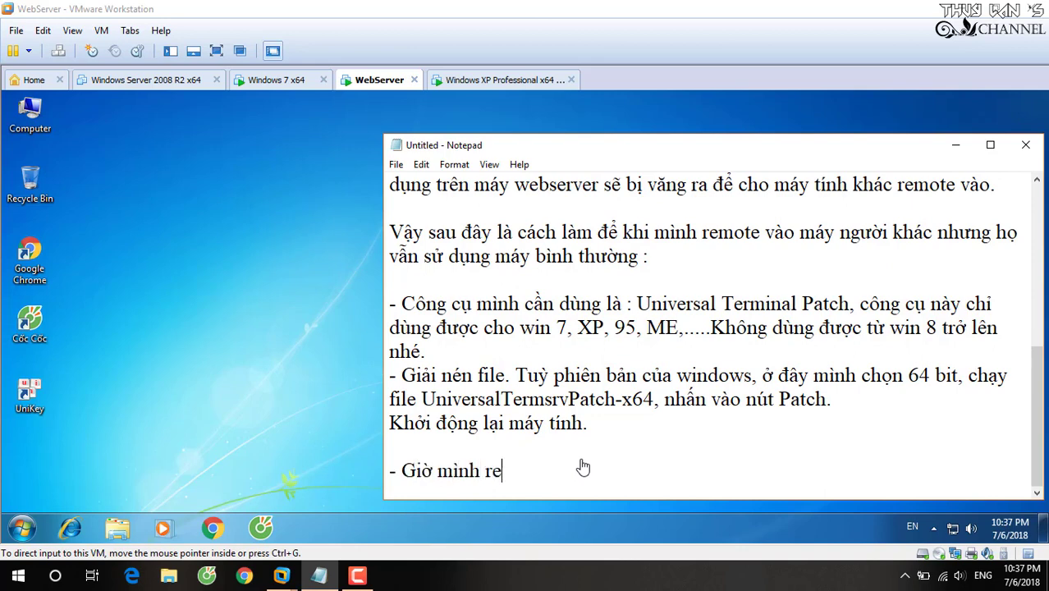
type("la")
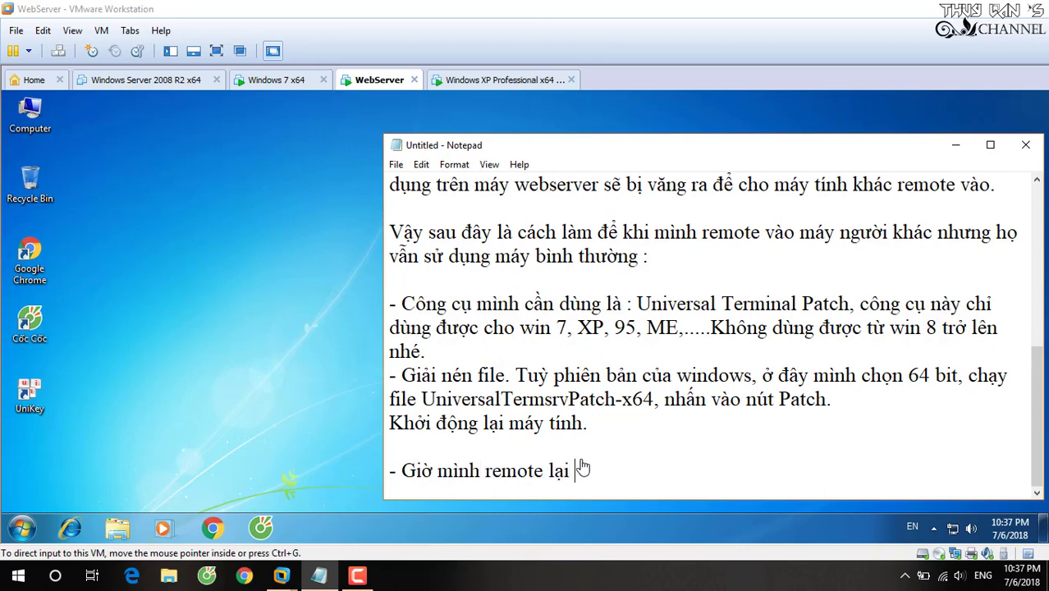
type("hiện tại")
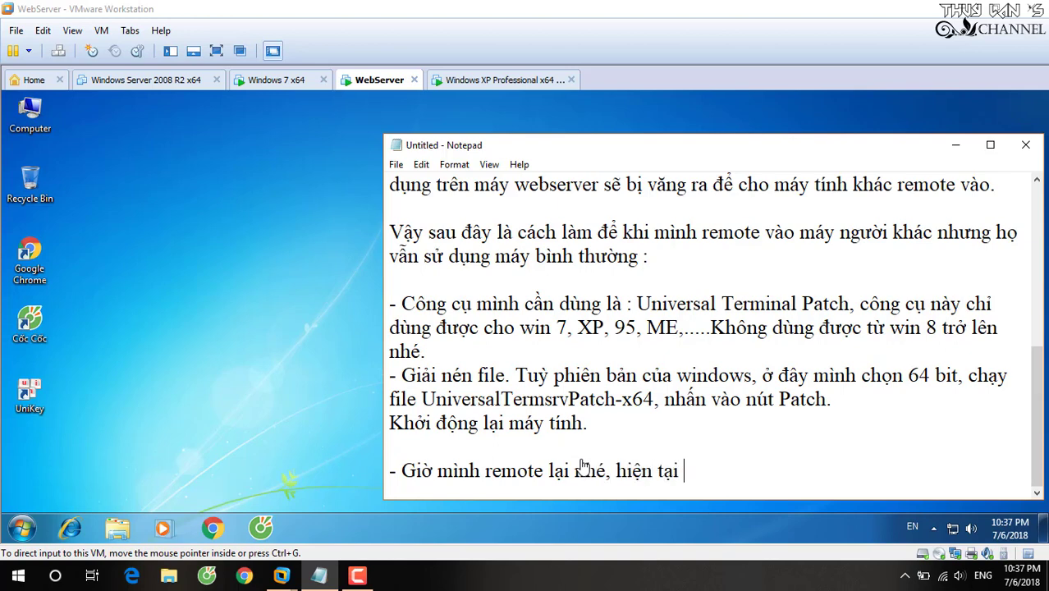
type(" máy wevse")
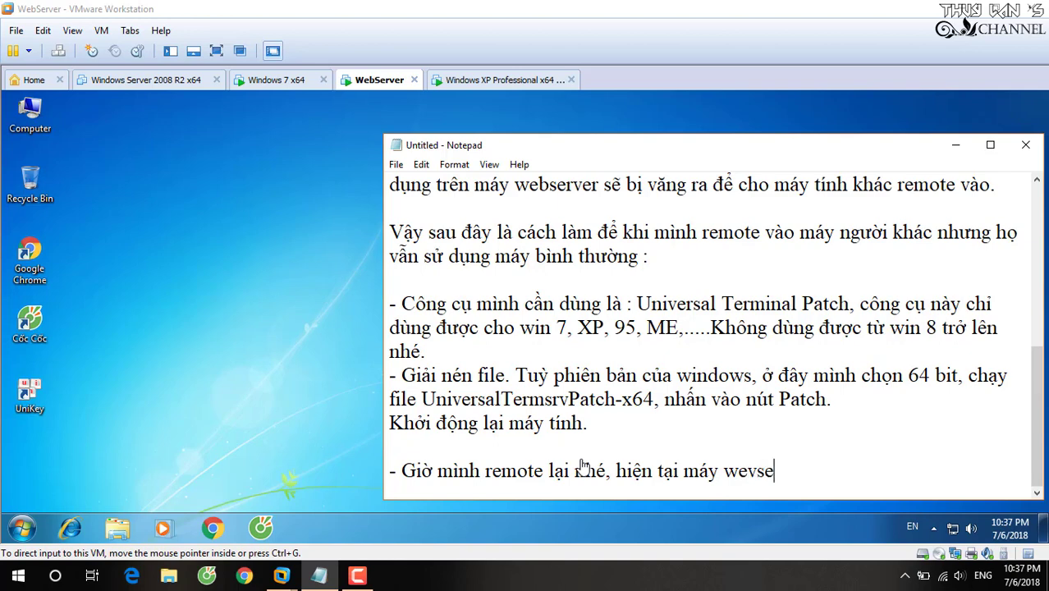
type("rver đang ")
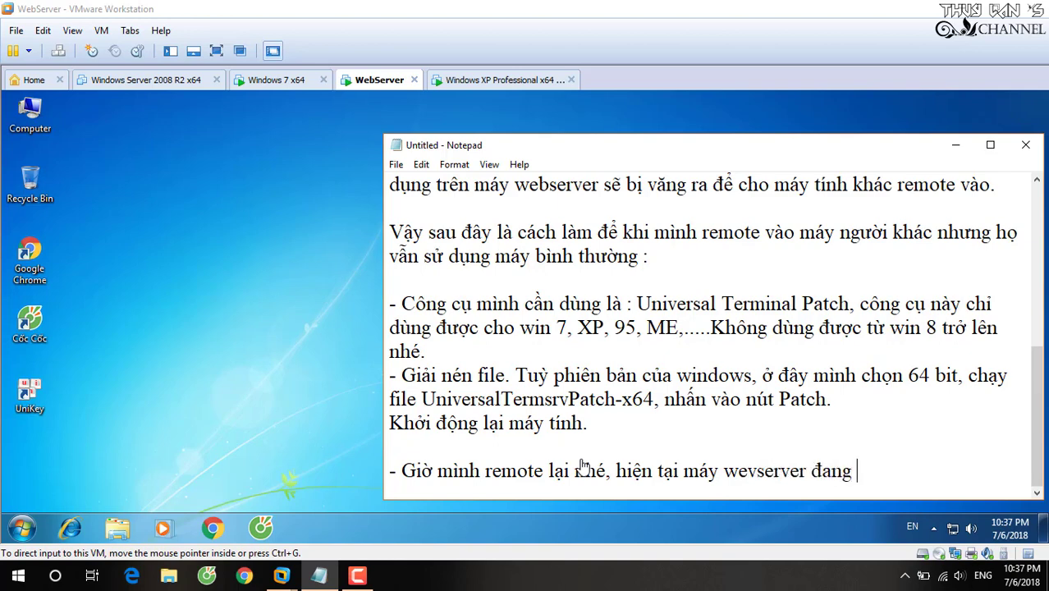
type("đăng nhập")
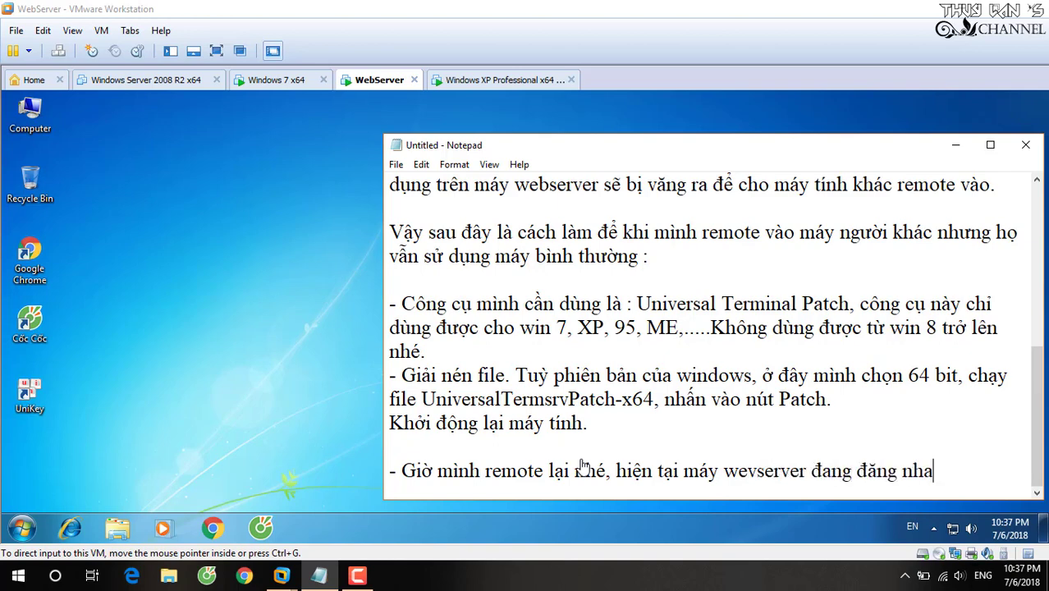
type(" voi tài khoan admin")
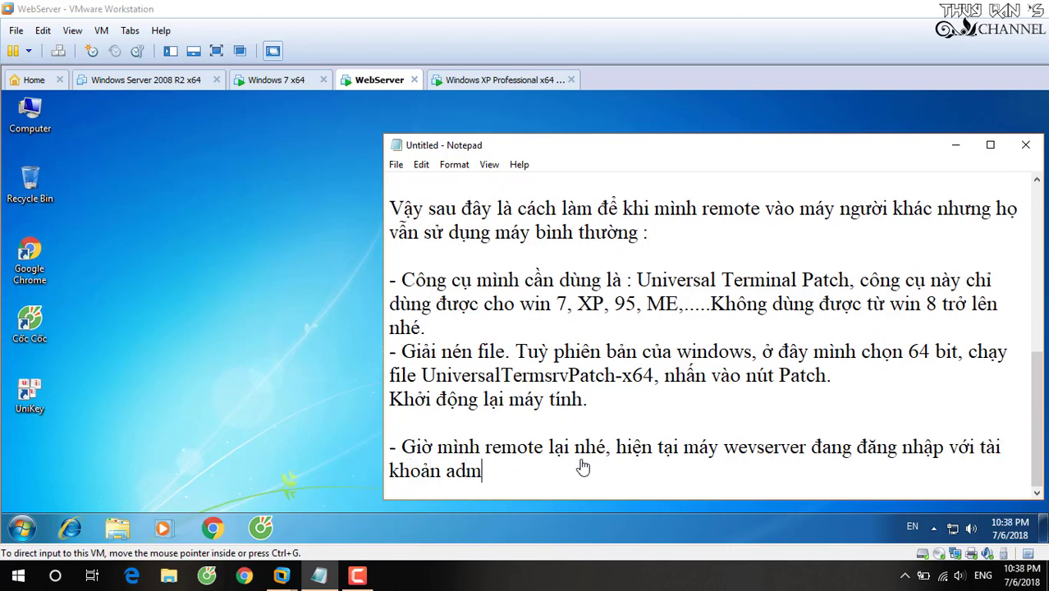
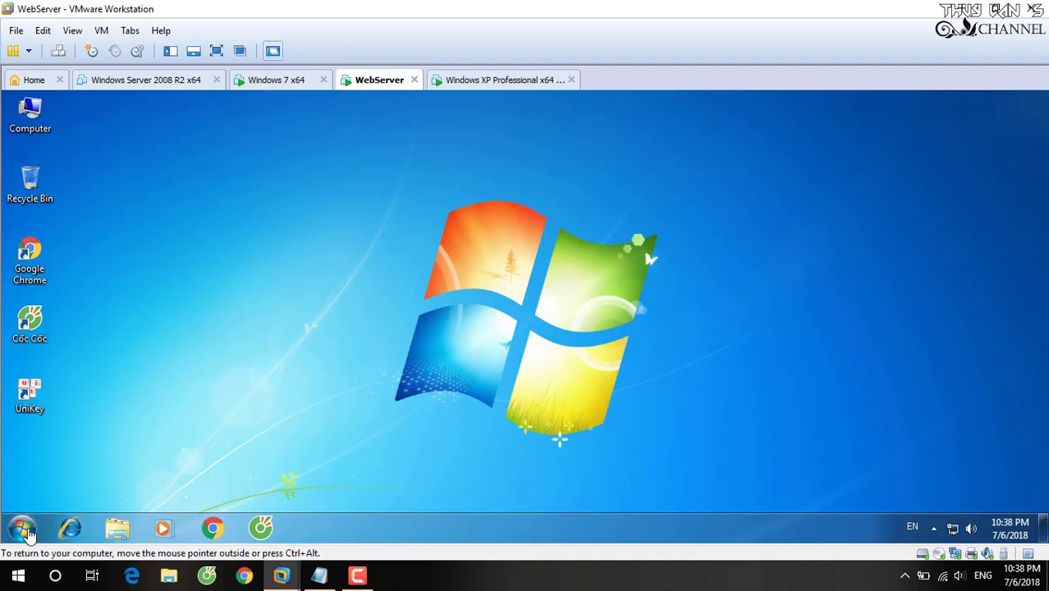
Continue the note's last line with 'mình dùng tài khoản user1 để remote'.
left_click(22, 527)
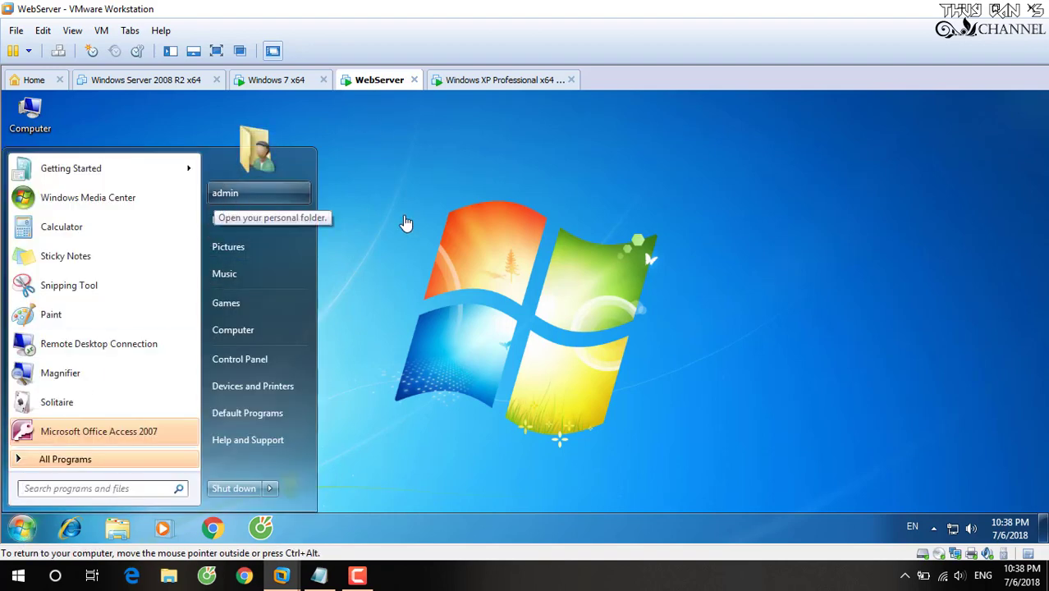
left_click(403, 224)
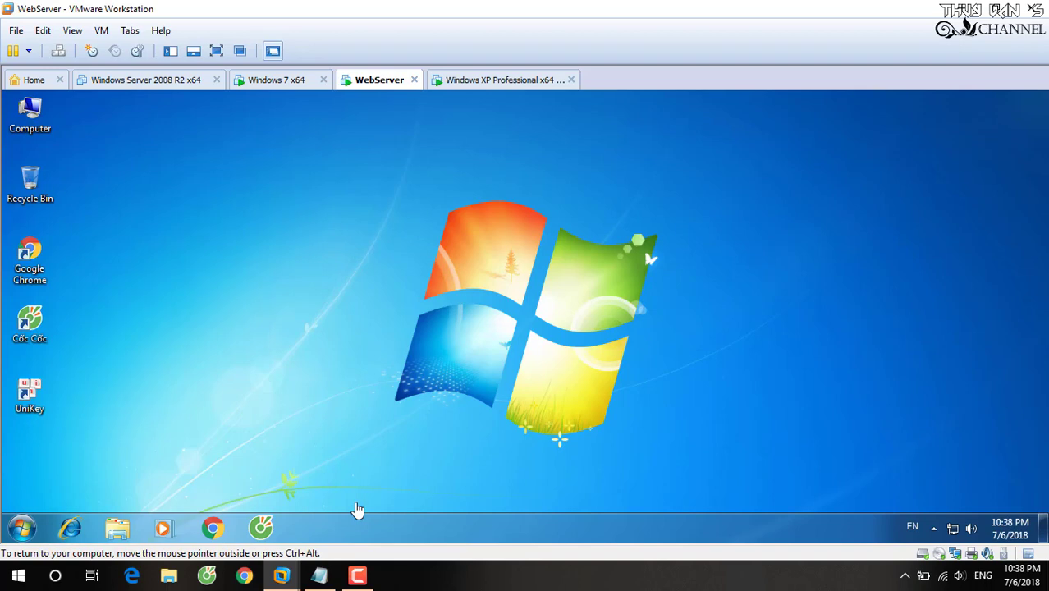
left_click(358, 551)
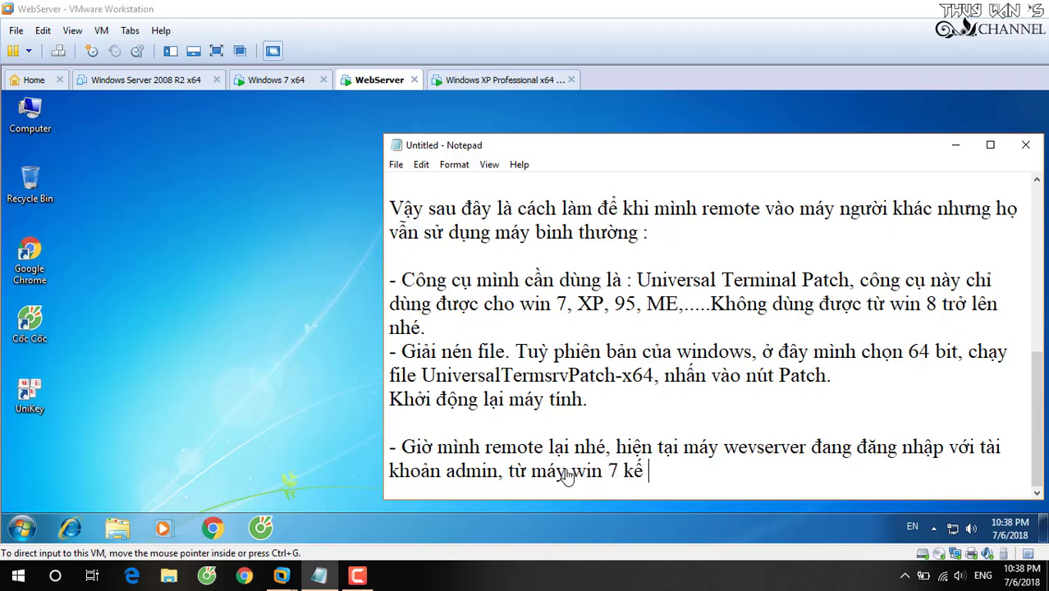
type("bemìn")
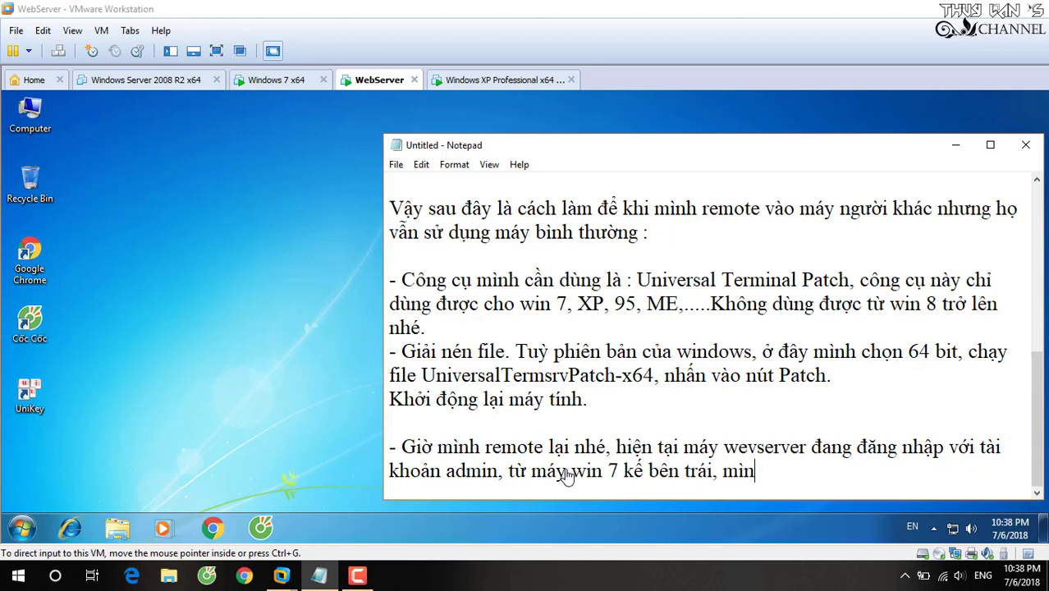
type("h dung tài")
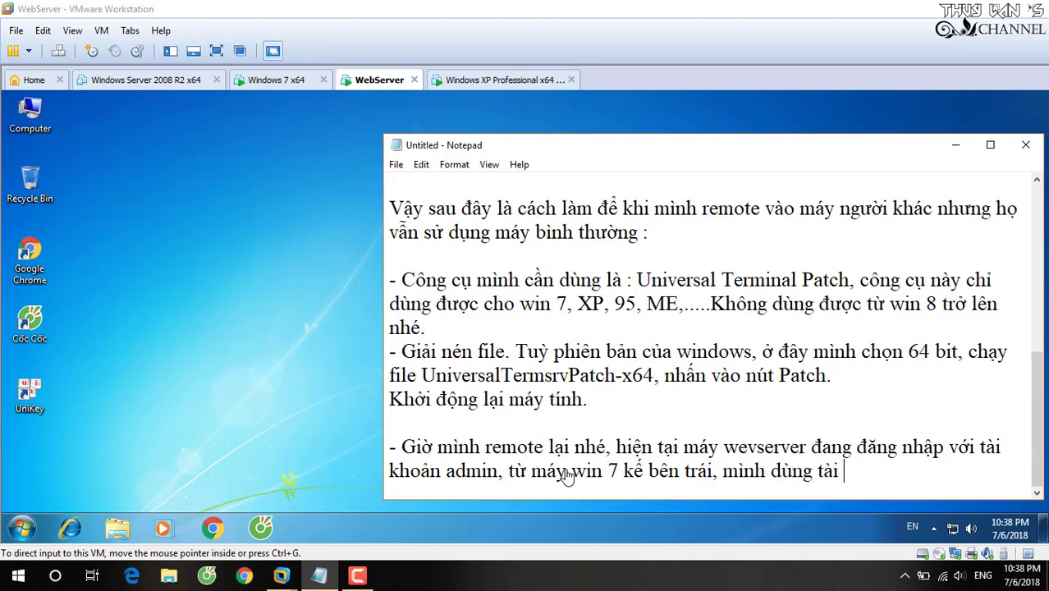
type(" khoản user1 ")
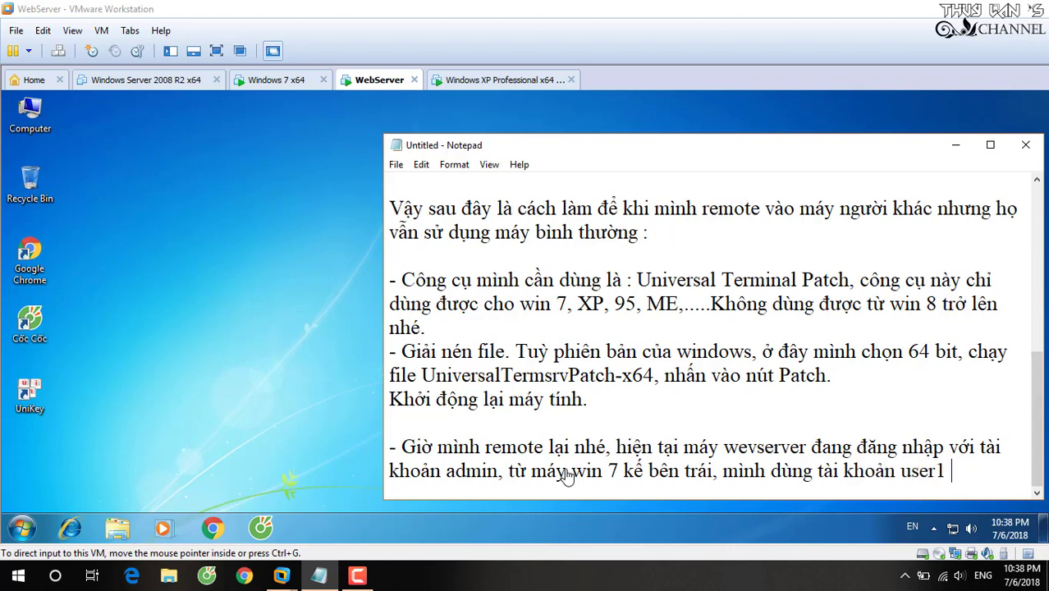
type("đe remo")
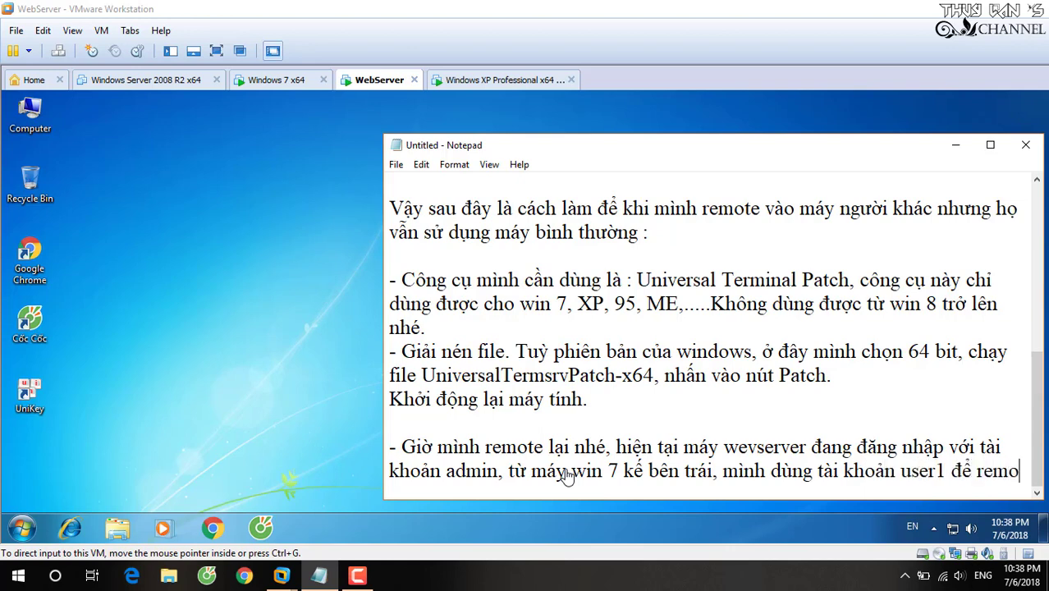
type("te")
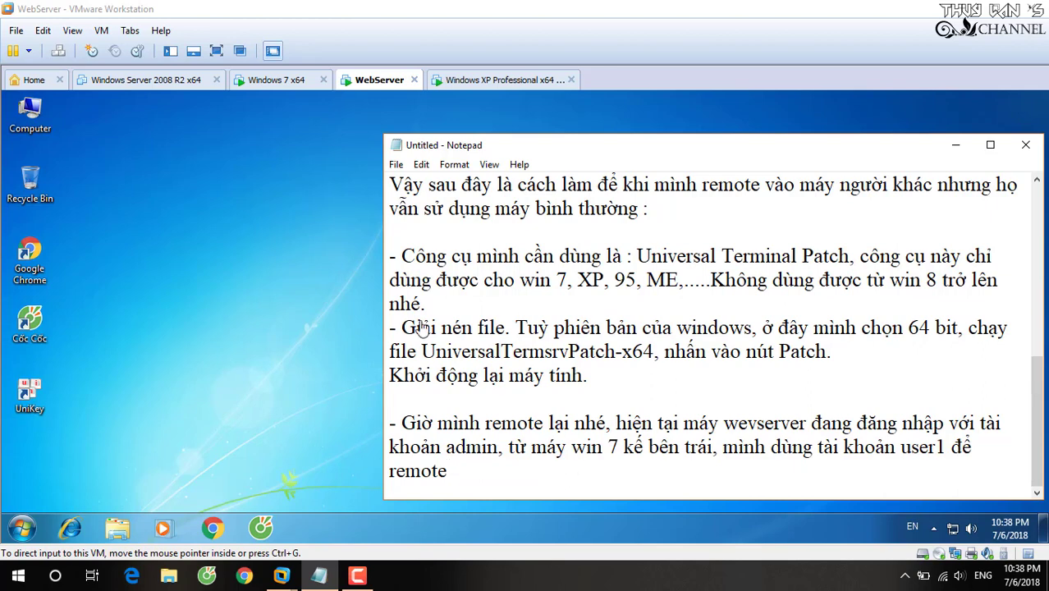
left_click(279, 261)
Switch to the Windows 7 x64 VM and refresh its desktop.
left_click(279, 82)
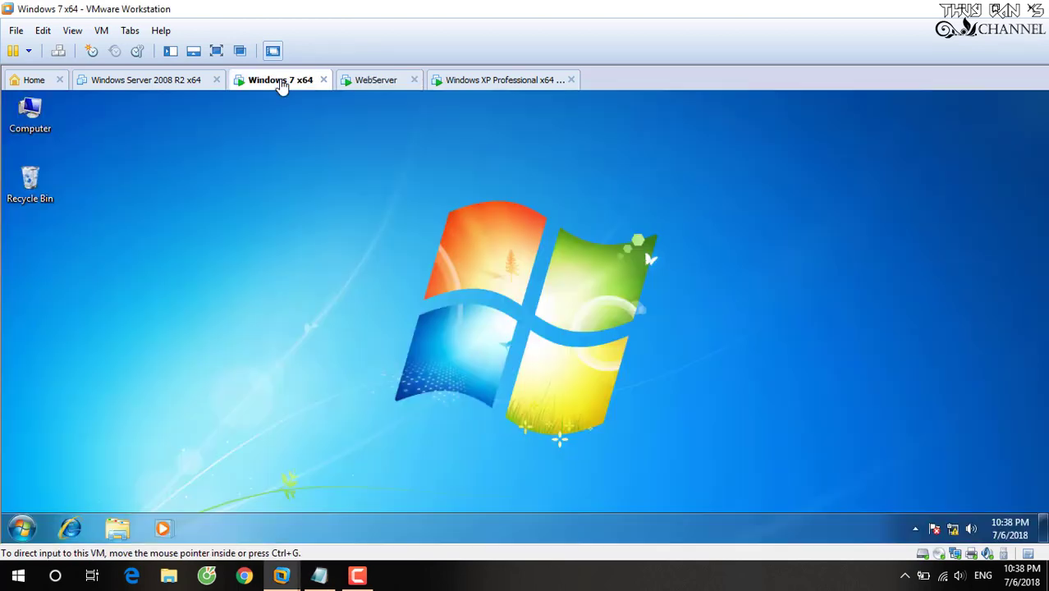
right_click(404, 264)
left_click(454, 306)
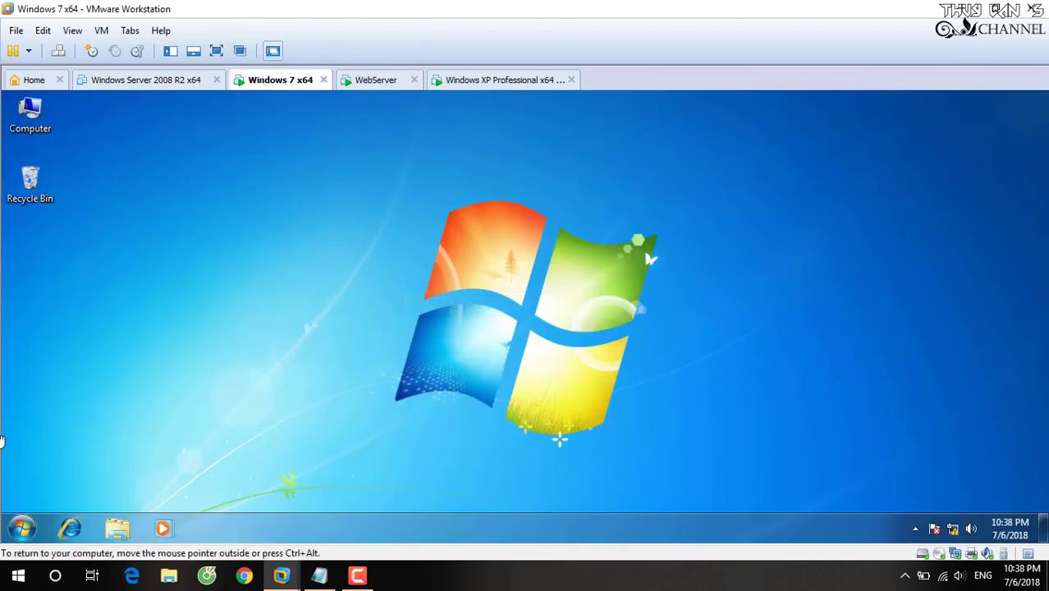
Connect via mstsc to 192.168.90.12 as user1 with user1's password, accepting the certificate warning.
key("super+r")
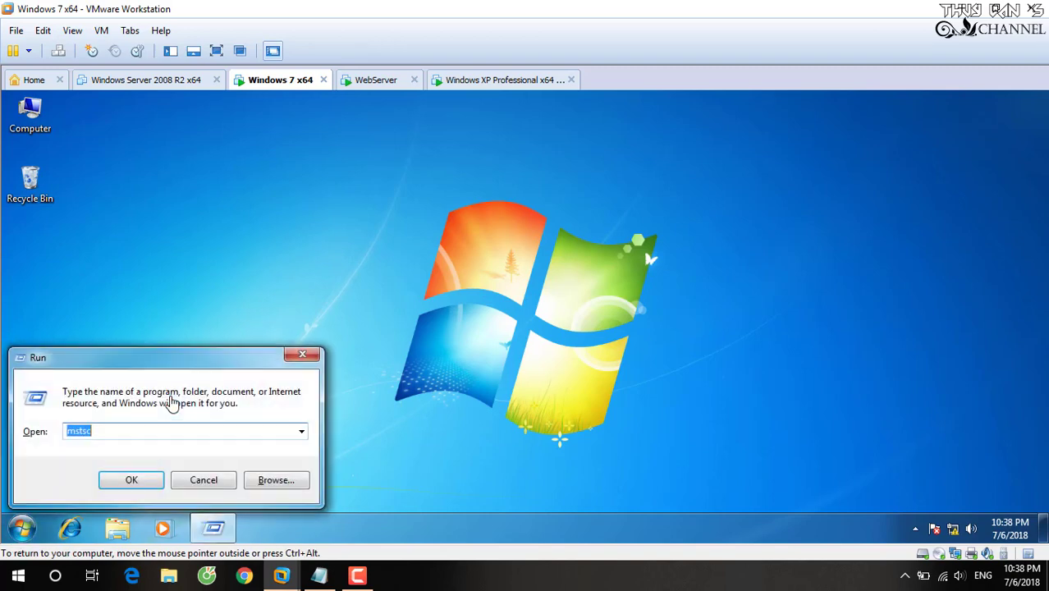
left_click(119, 481)
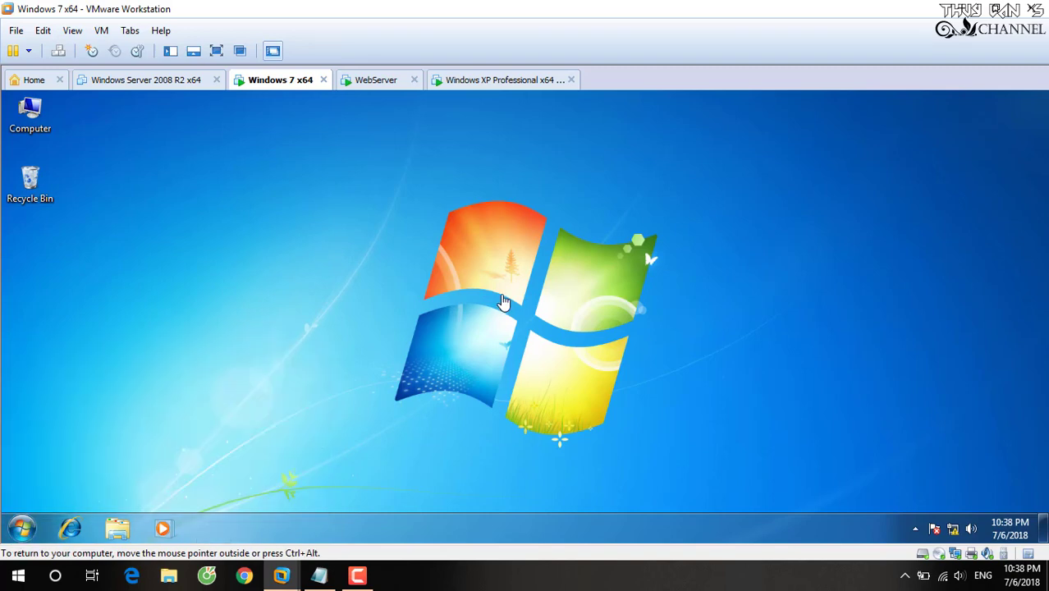
left_click(533, 256)
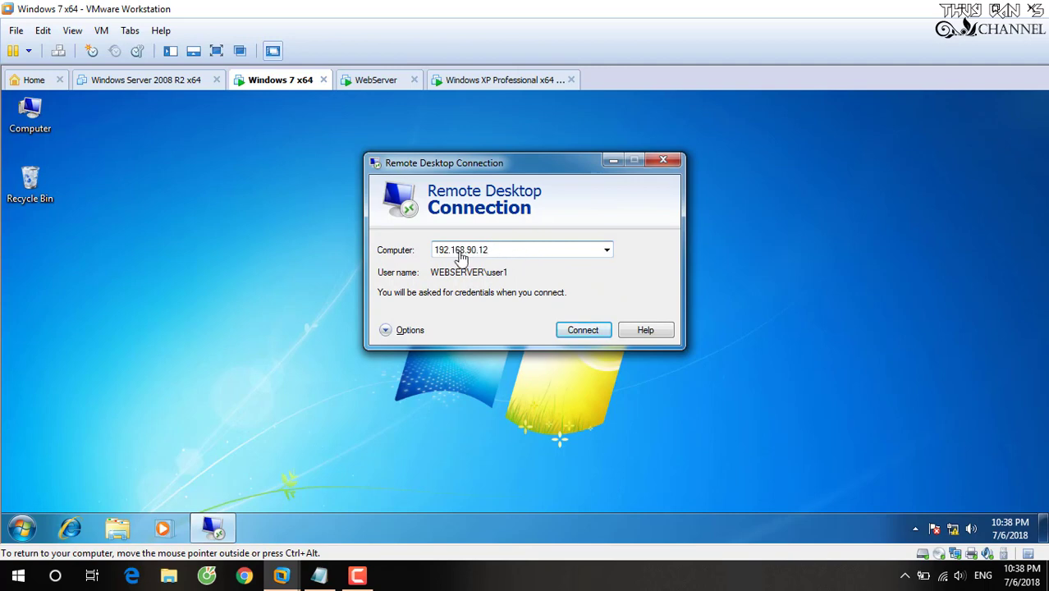
left_click(578, 330)
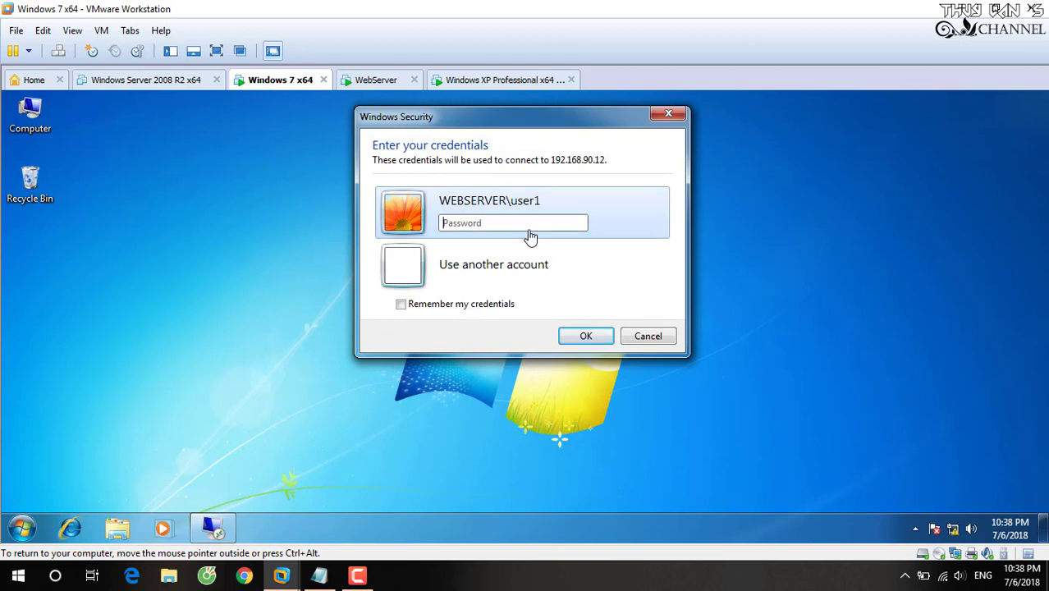
type("P@ssw0rd")
left_click(585, 336)
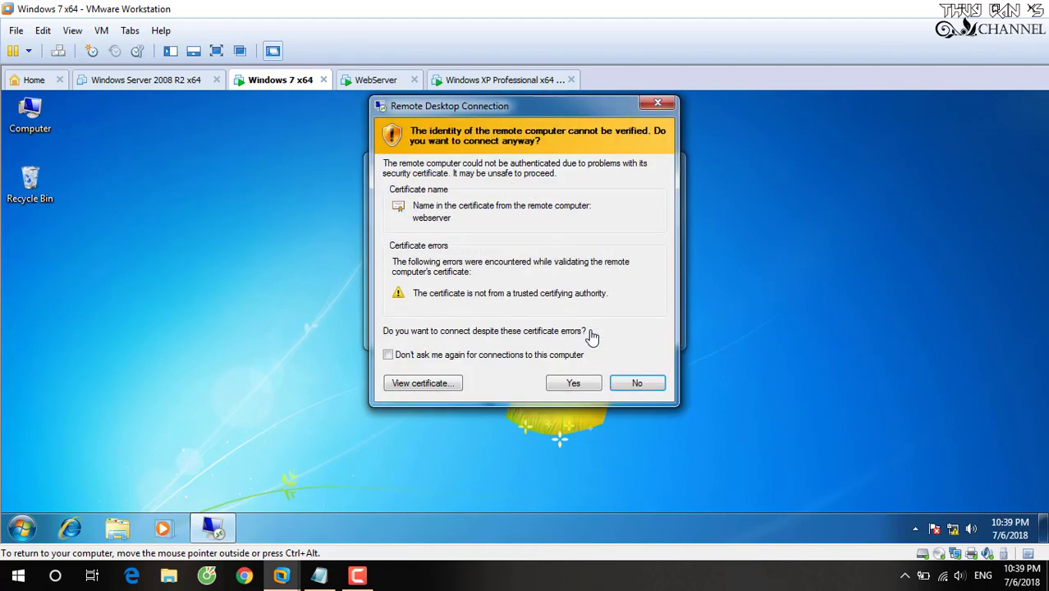
left_click(577, 384)
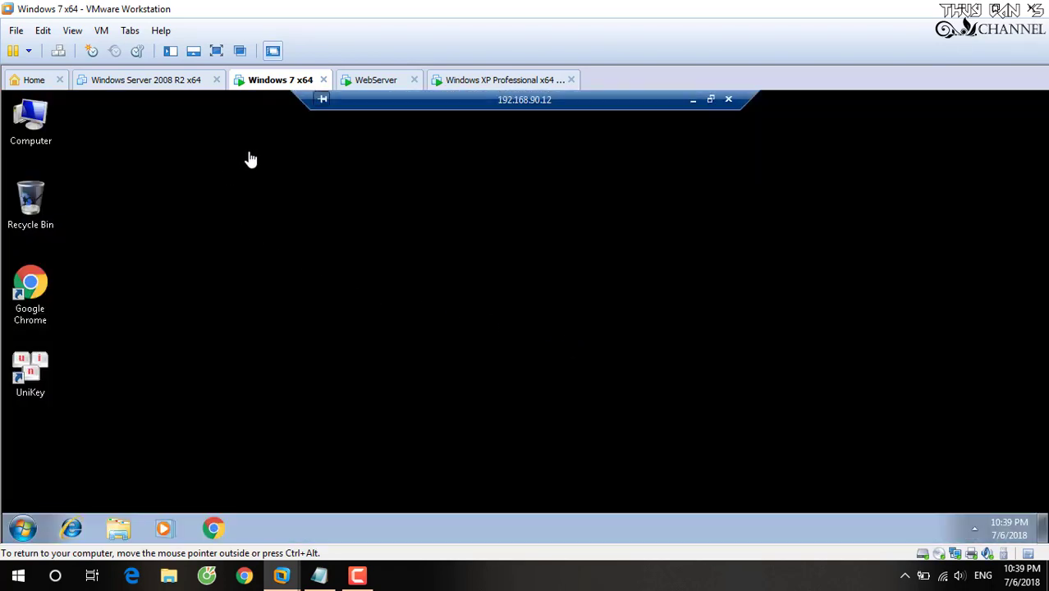
Append '(không còn hoi yêu cầu tui may wevserver' to the Notepad note.
left_click(319, 576)
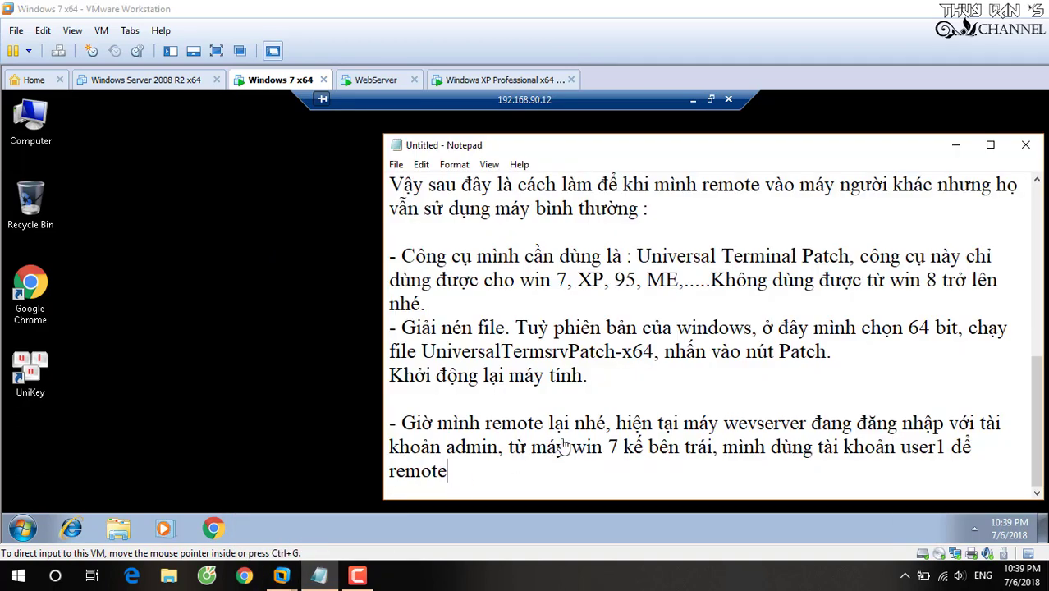
type("(")
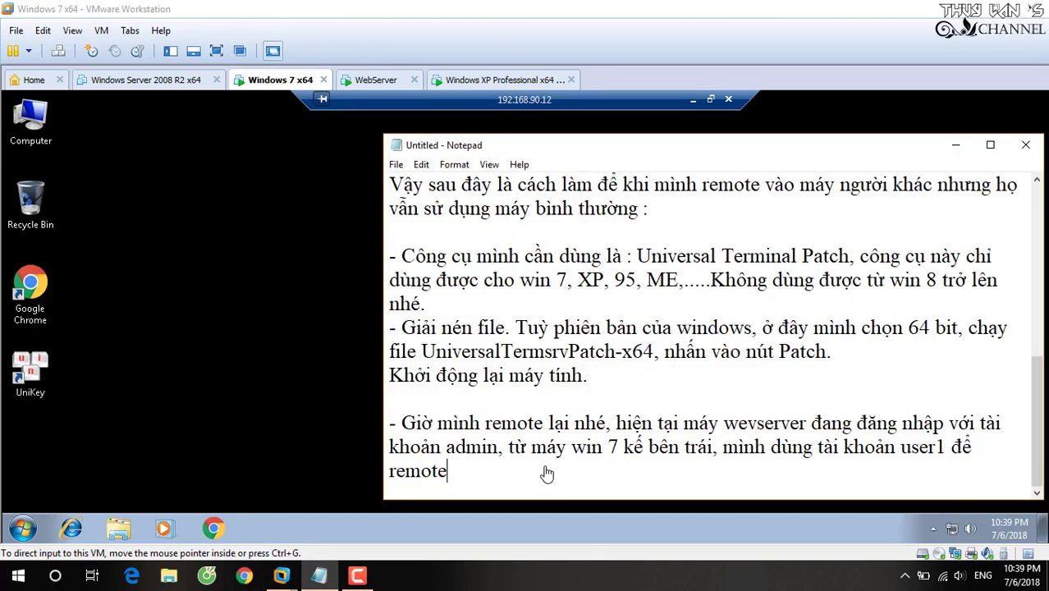
type("không cò")
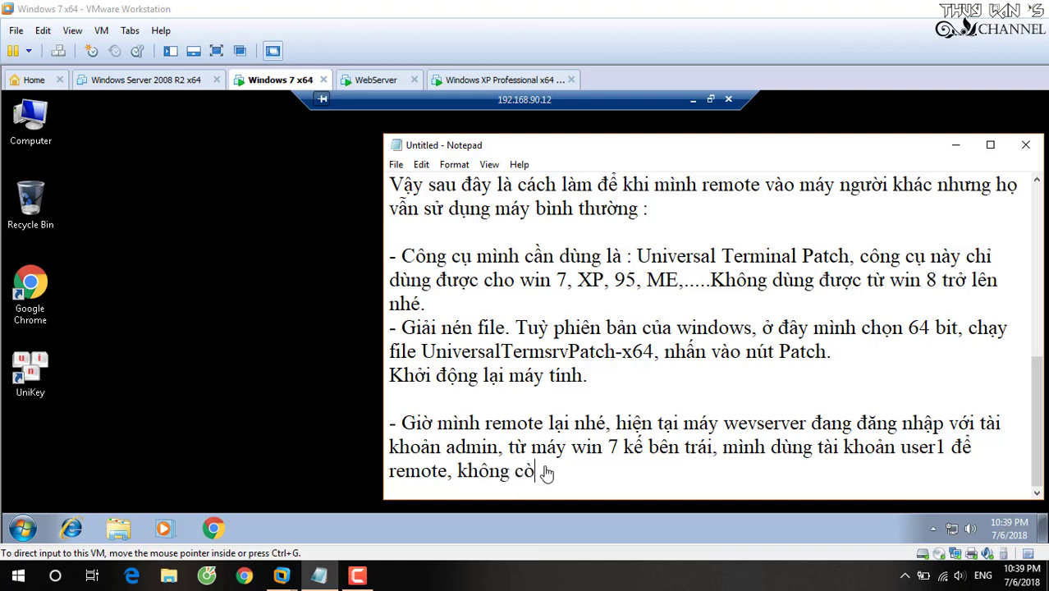
type("n ho")
type("i yêu")
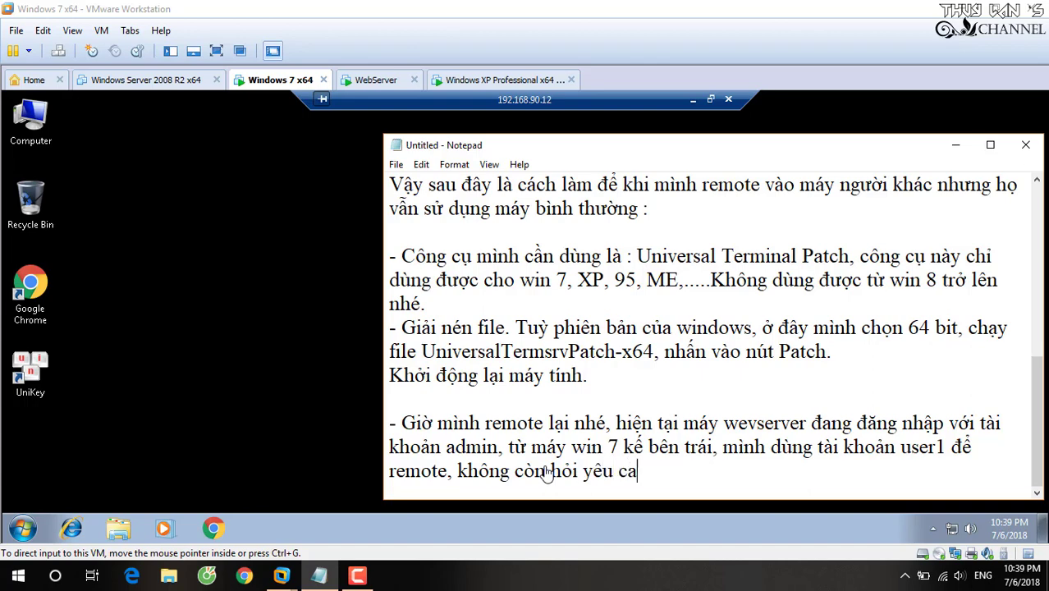
type(" cầu tui")
type(" ma")
type("y wev")
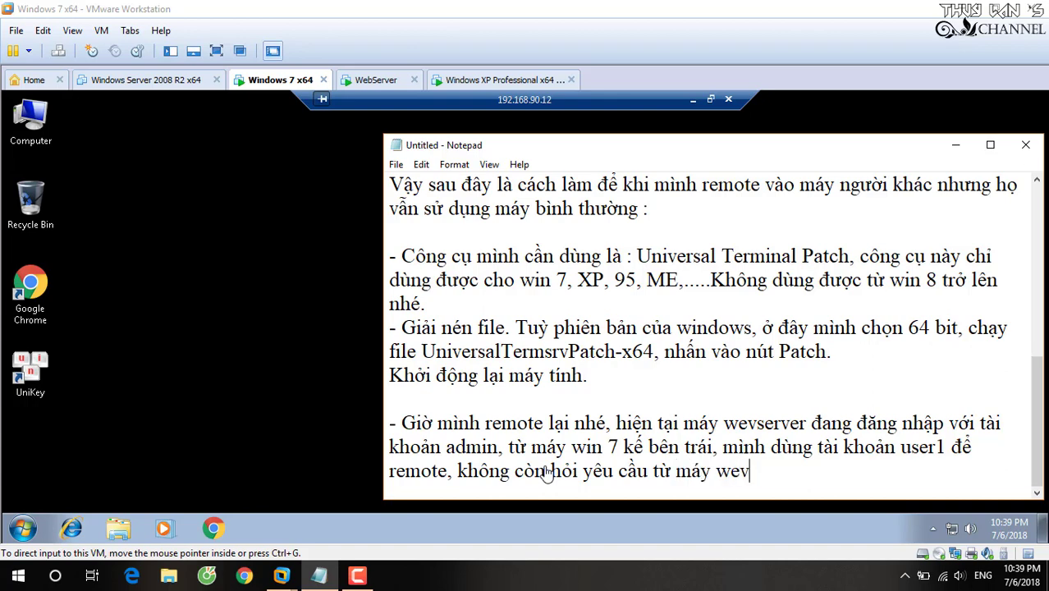
type("server")
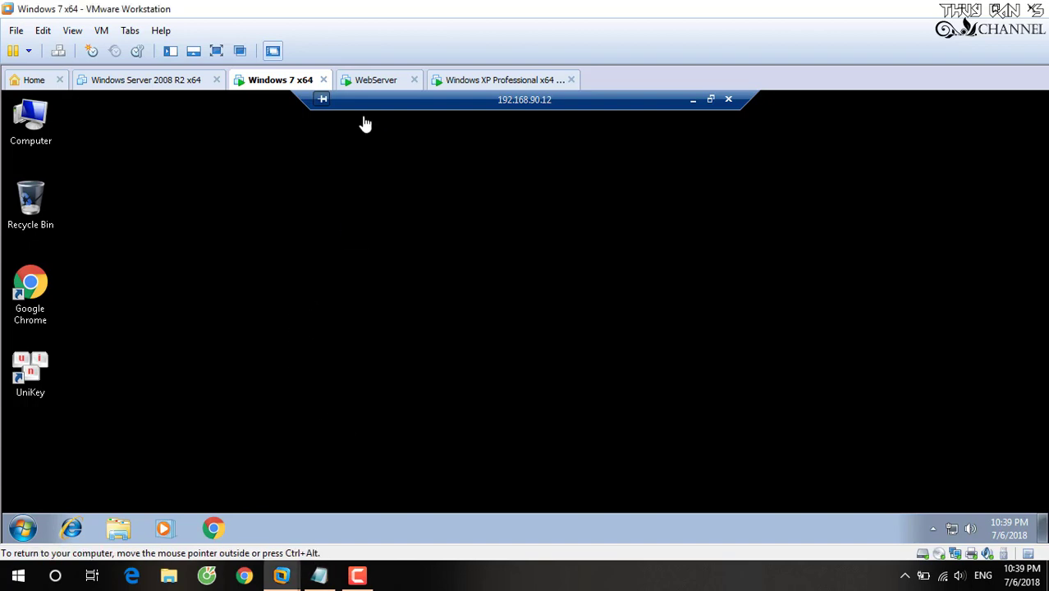
Switch to the WebServer VM and refresh its desktop.
left_click(365, 78)
right_click(410, 195)
left_click(452, 232)
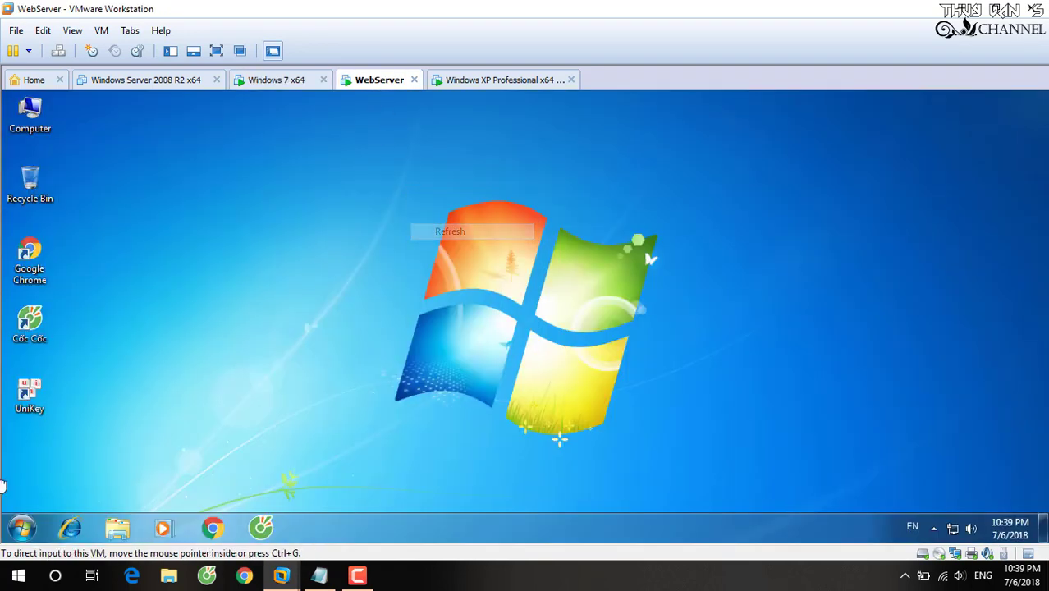
left_click(22, 529)
left_click(23, 532)
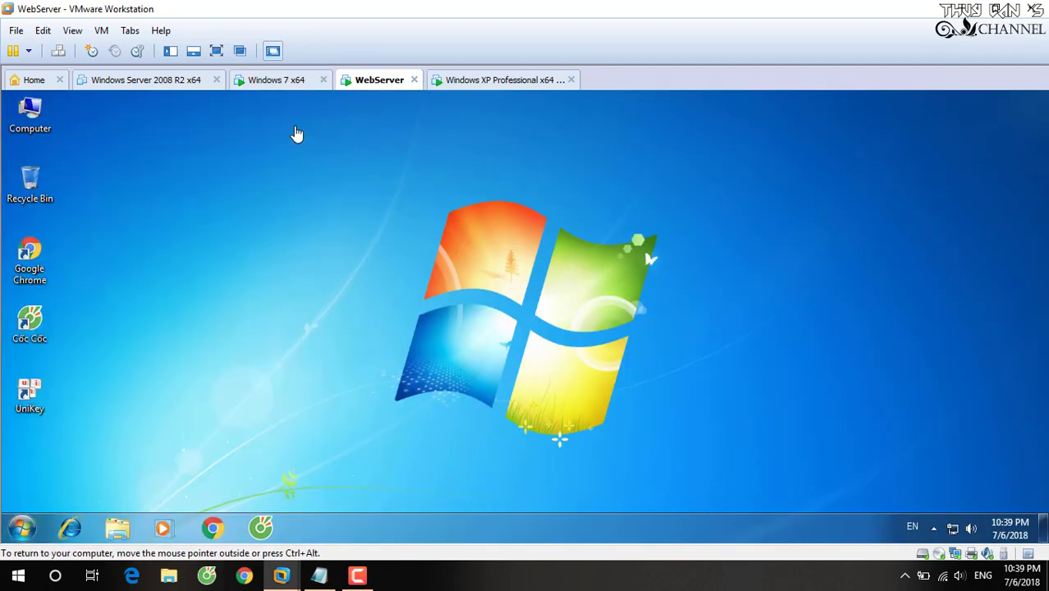
View the System properties of Computer in the Windows 7 x64 remote session, then close them.
left_click(283, 86)
left_click(31, 117)
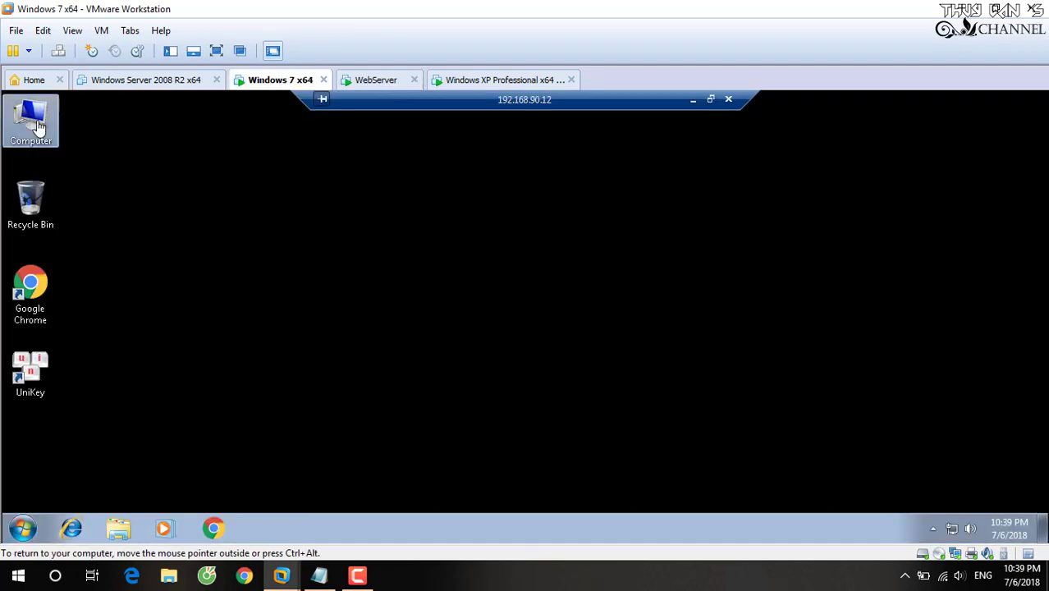
right_click(37, 113)
left_click(98, 270)
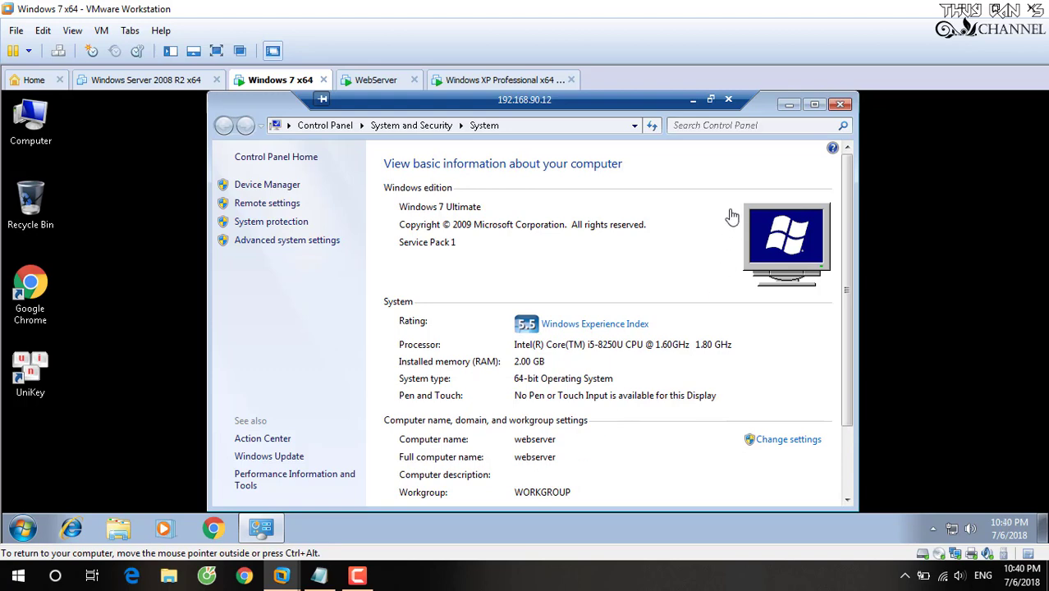
left_click(840, 104)
Show the WebServer VM's System properties to confirm computer name 'webserver'.
left_click(375, 80)
left_click(30, 115)
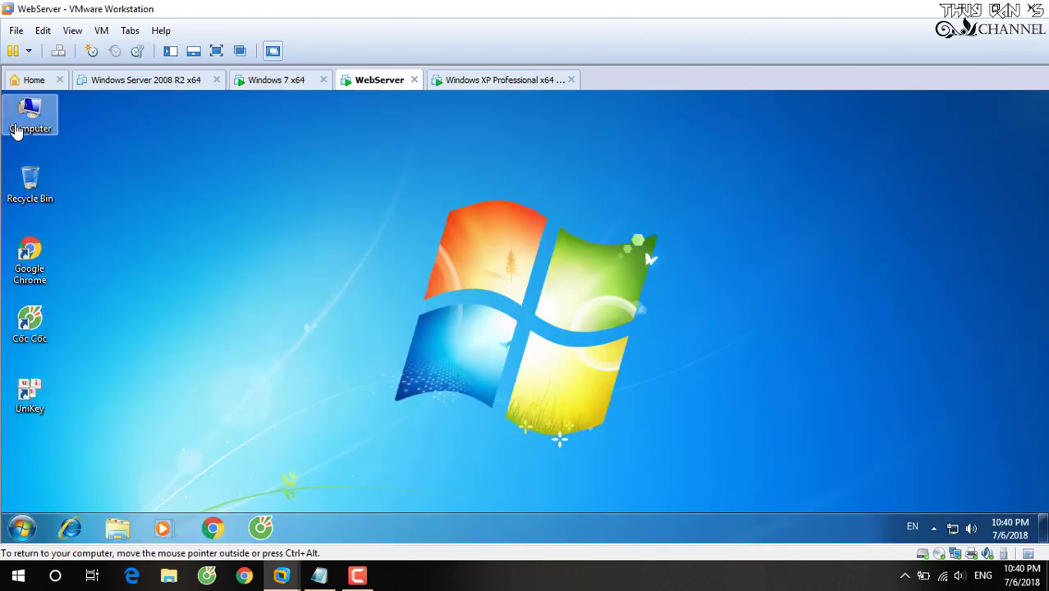
right_click(33, 115)
left_click(74, 270)
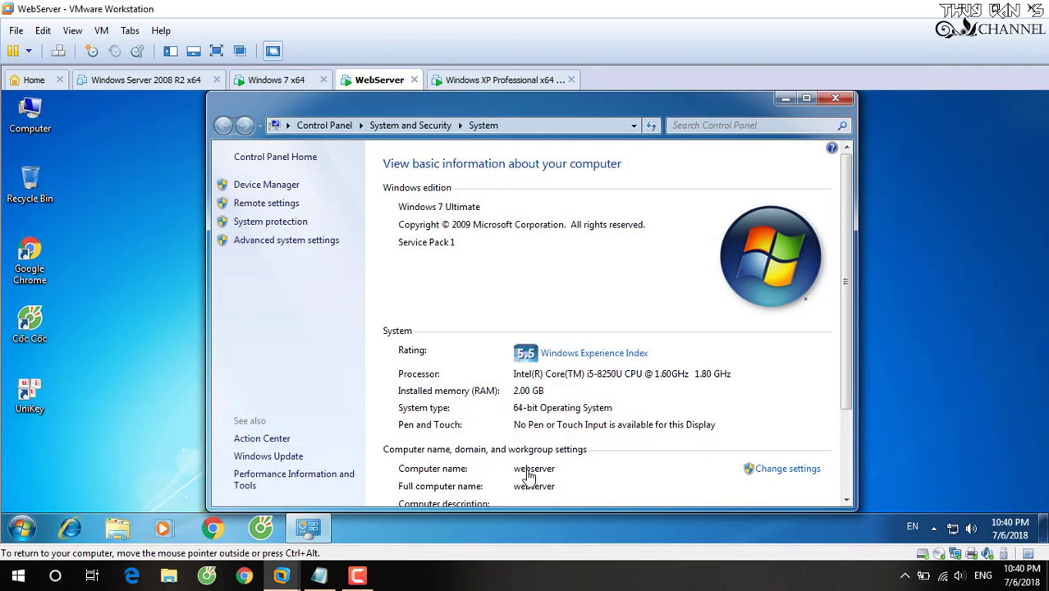
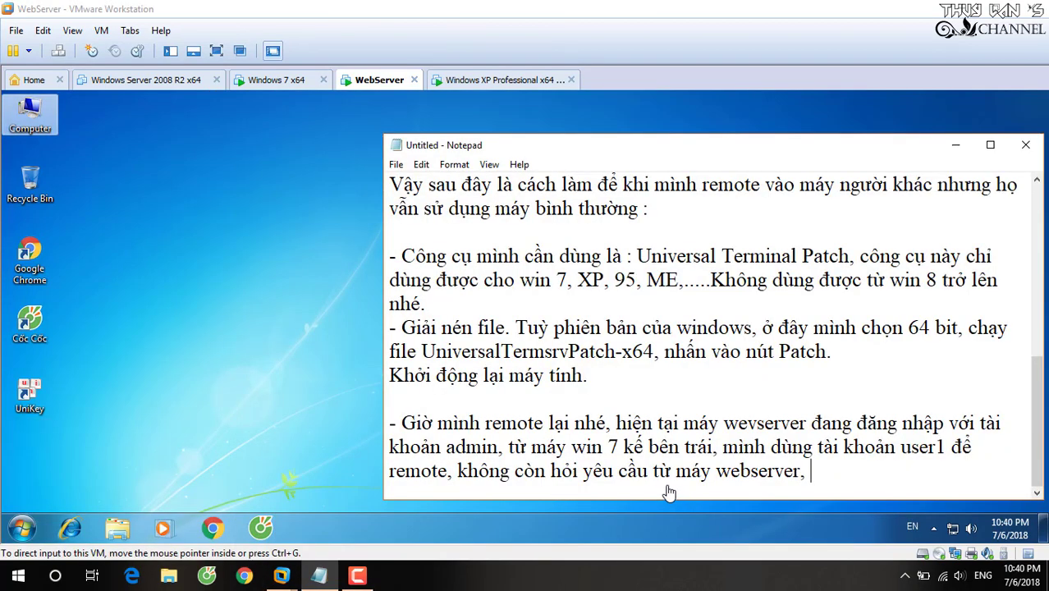
Add to the note that admin keeps working normally and the nearby WinXP machine remotes in as user3.
type("may wev")
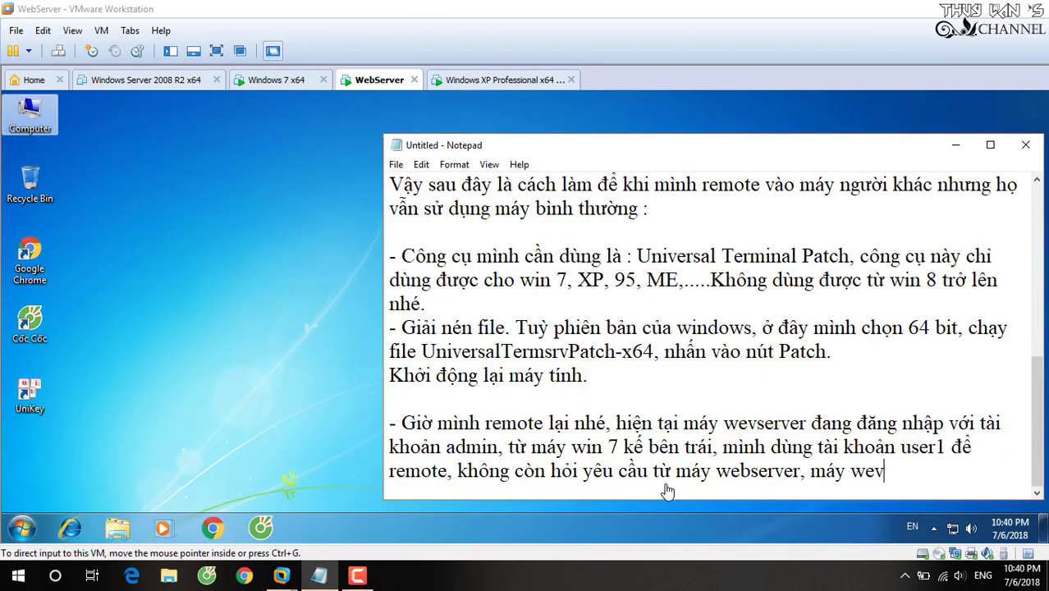
type("bserver v")
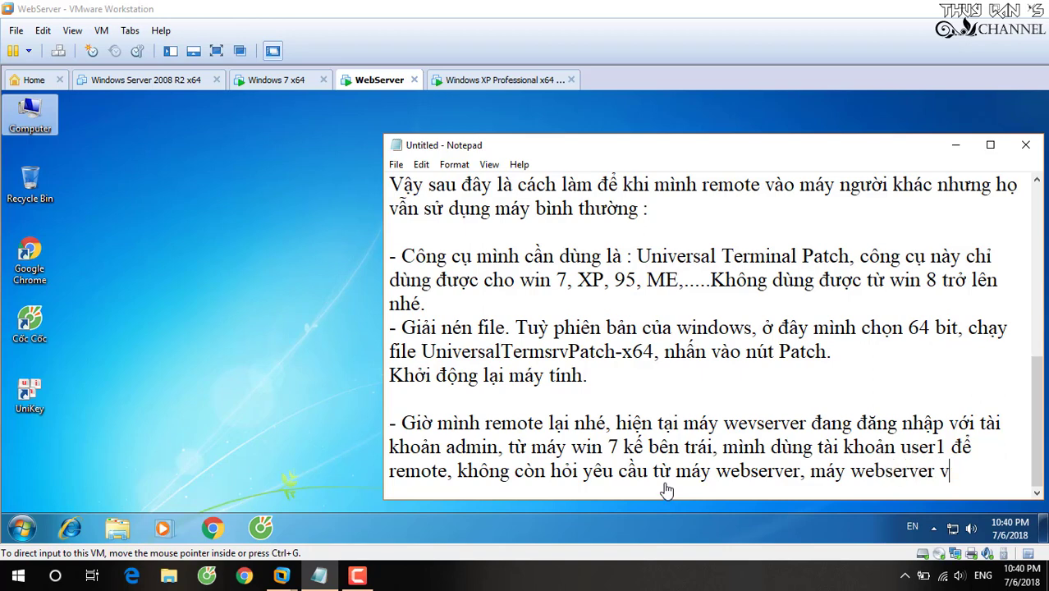
type("ới ta")
type("khoan admin va")
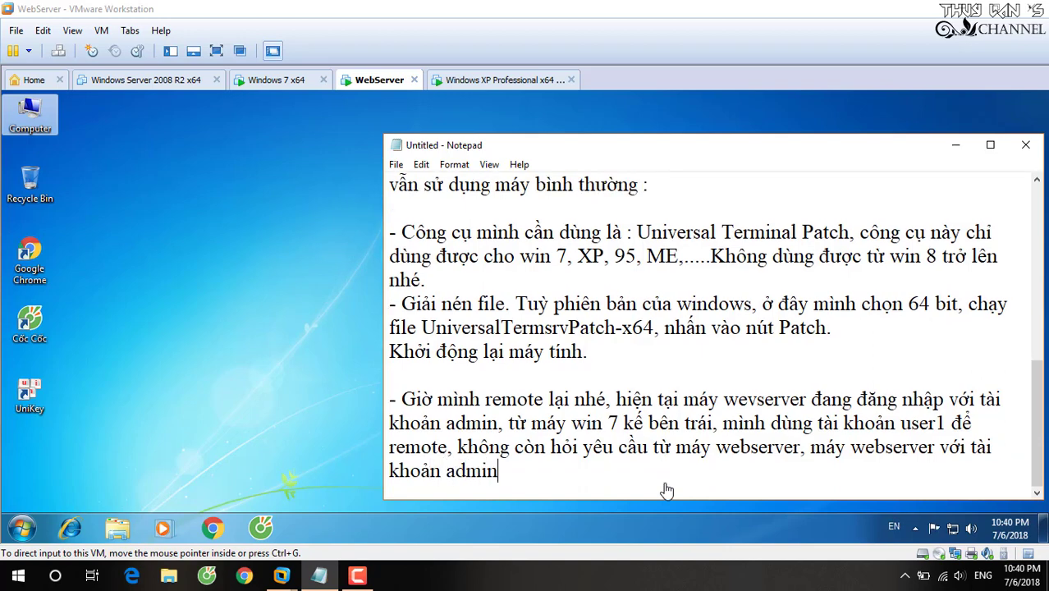
type("n làm ")
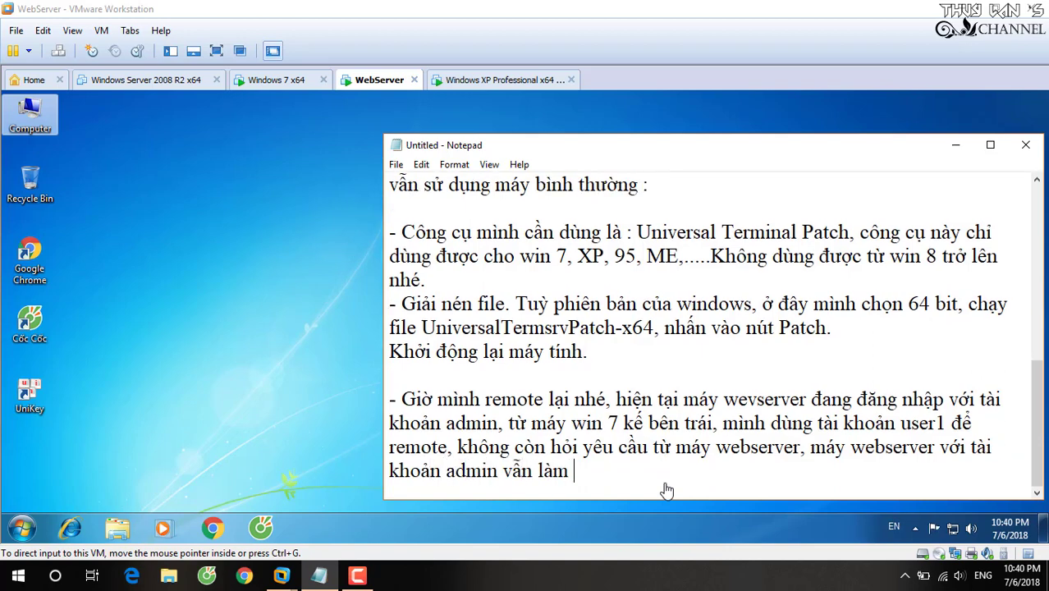
type("việc bình t")
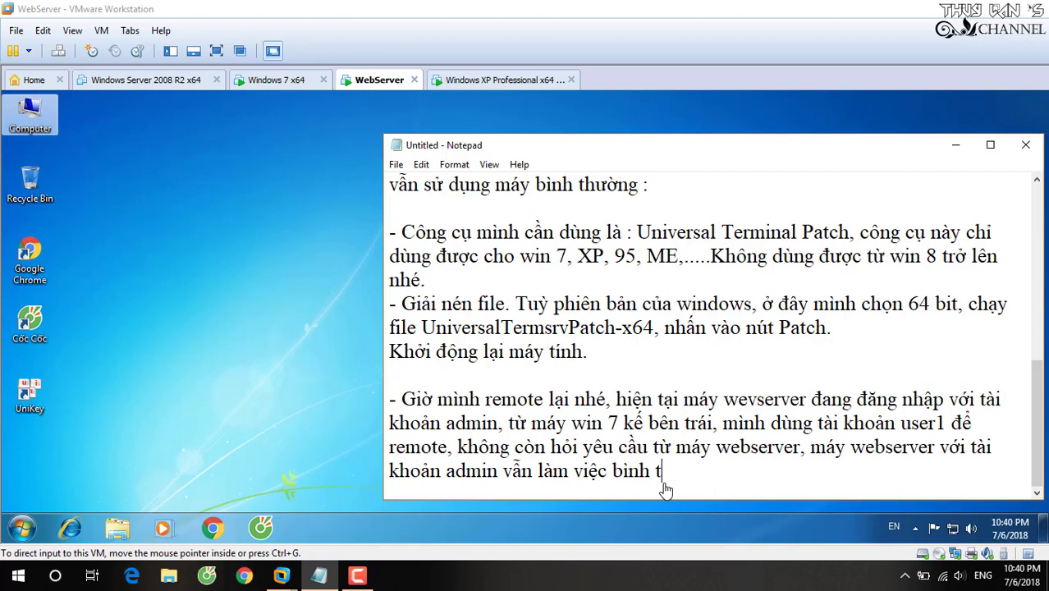
type("hường. Tiep the")
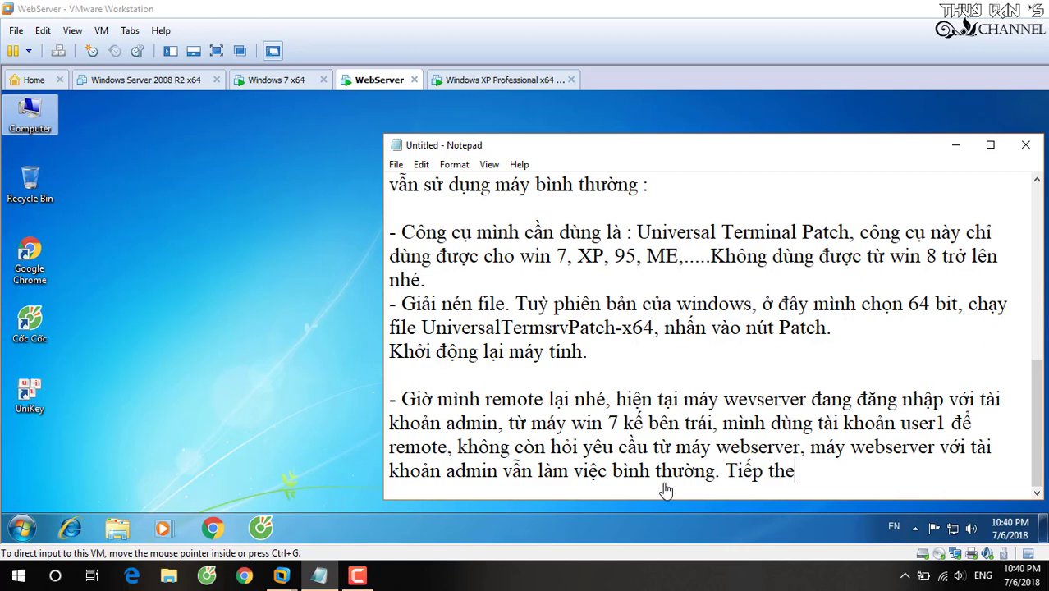
type("o, minh dùng máy w")
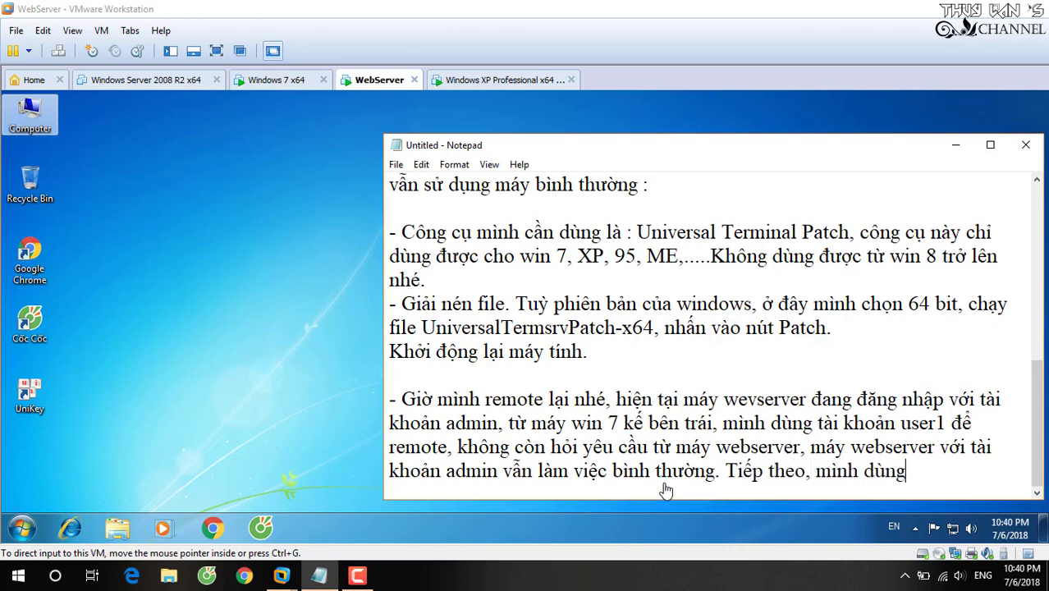
type("inXP tư")
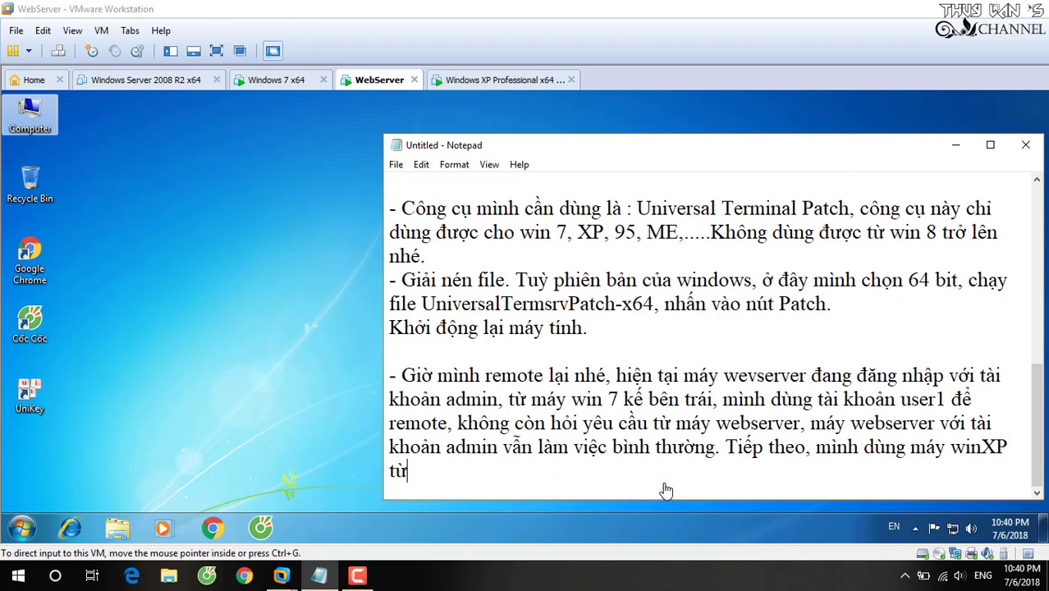
key("BackSpace")
key("BackSpace")
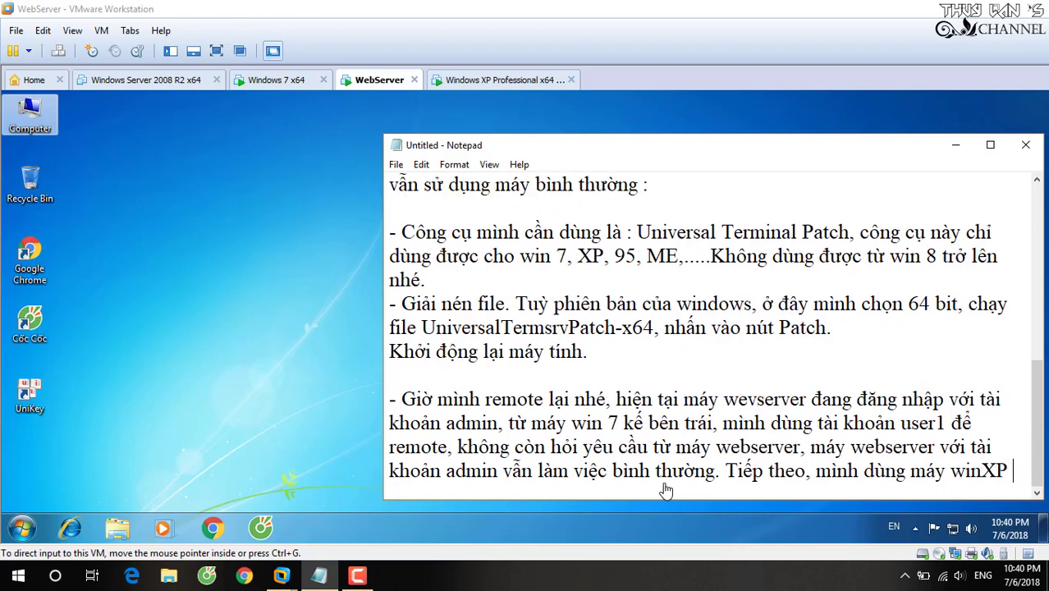
type("kế bê")
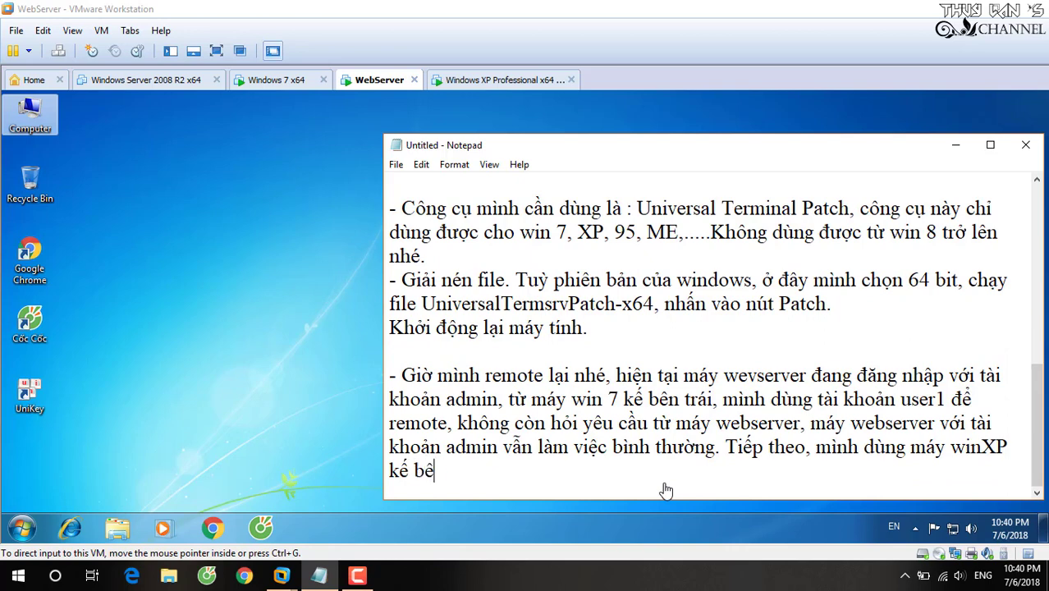
type("n phai re")
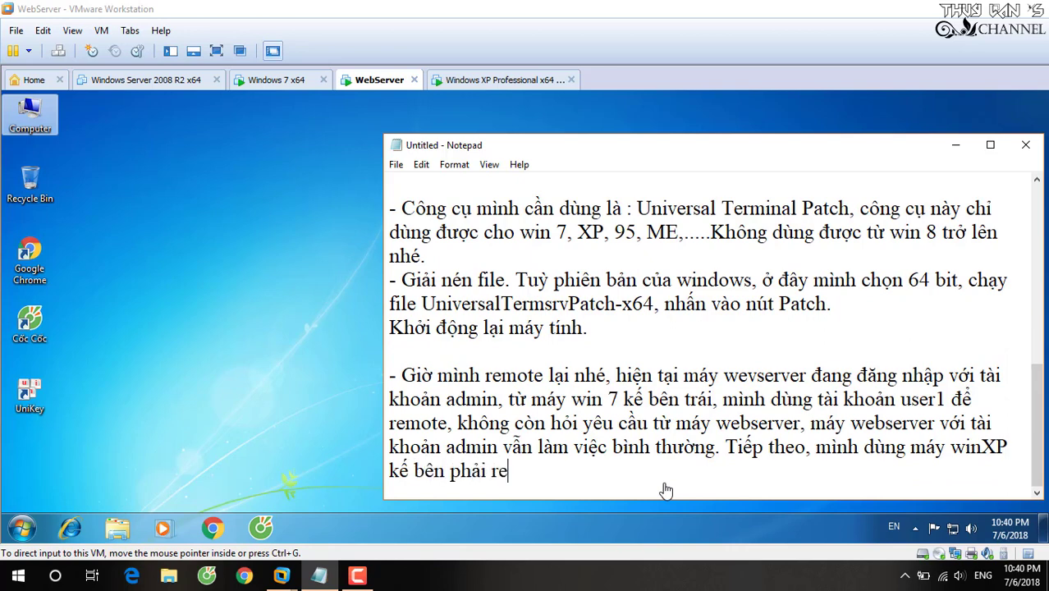
type("mote vào")
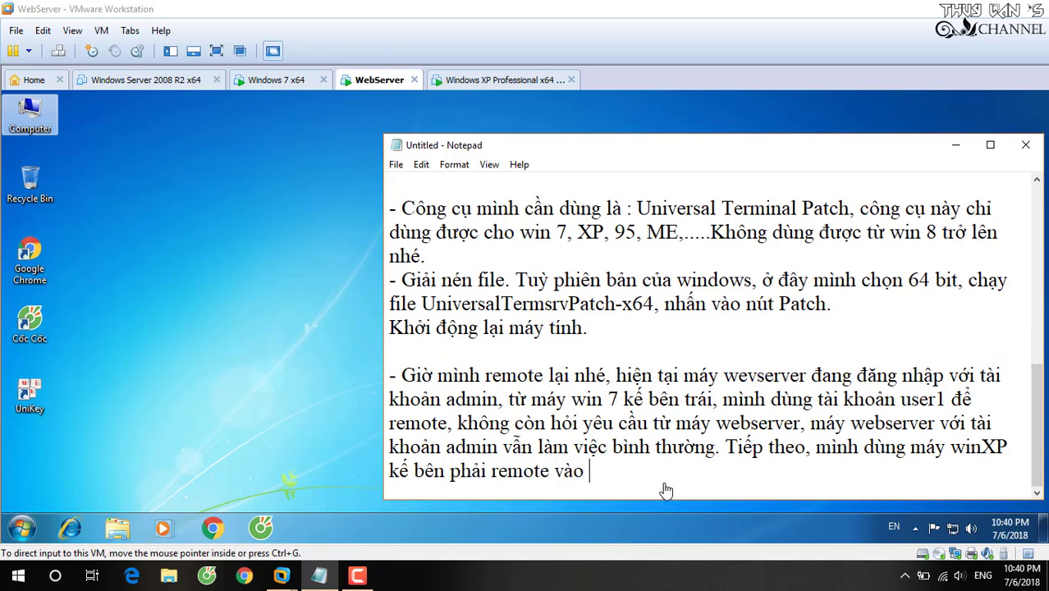
type(" với tài khoản")
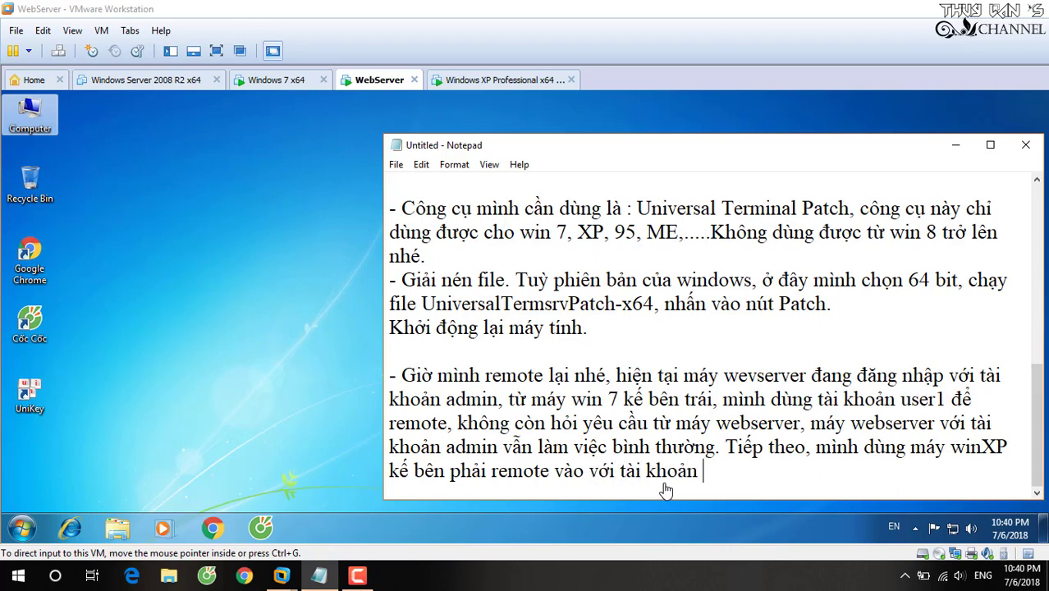
type(" user3 nhe")
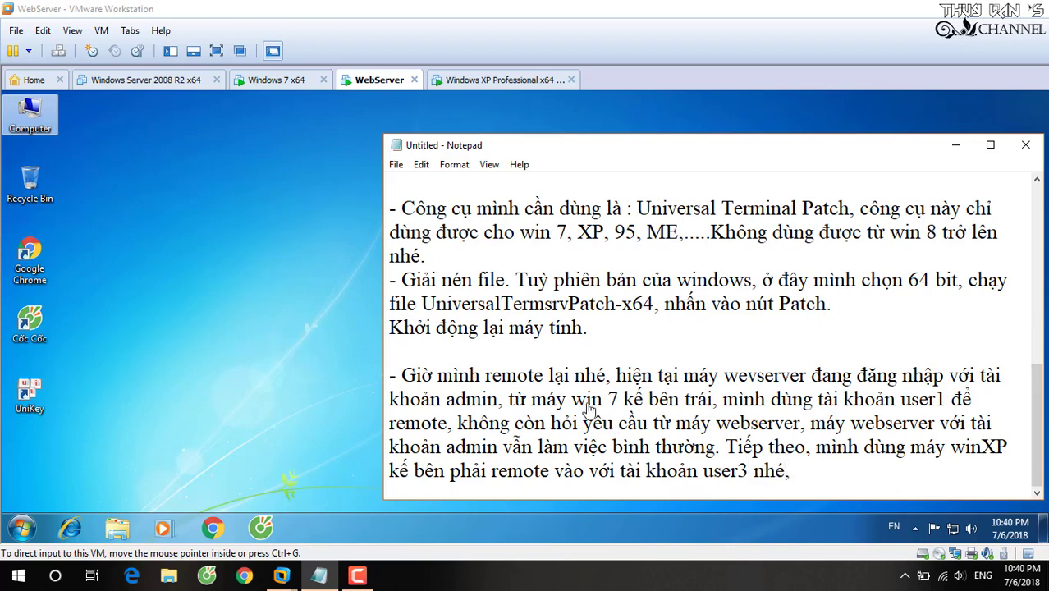
key("super+d")
From the Windows XP VM, run mstsc and connect to 192.168.90.12 with the user3 password.
left_click(486, 82)
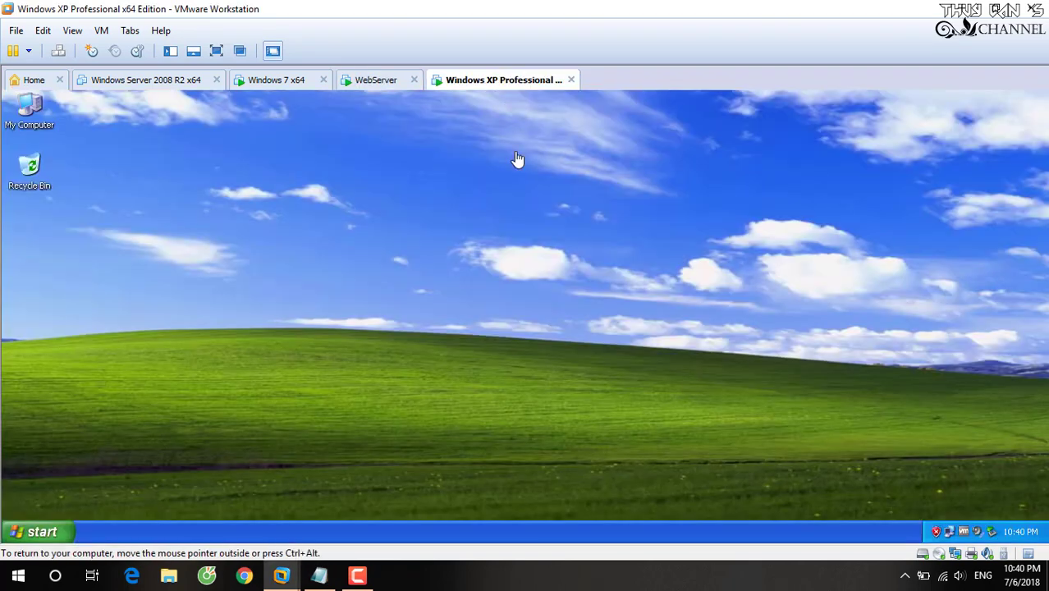
key("super")
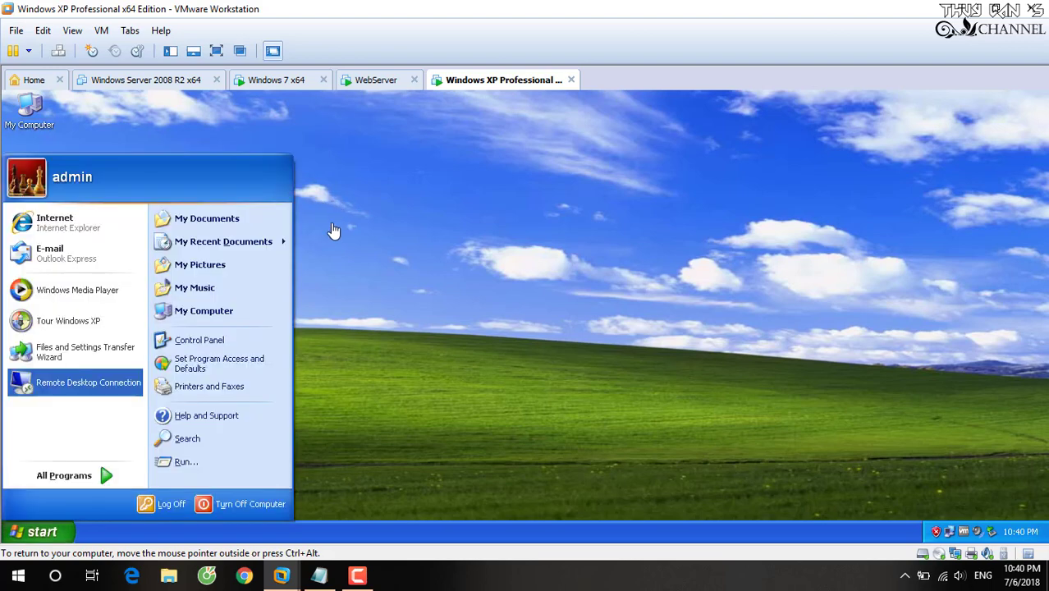
left_click(256, 453)
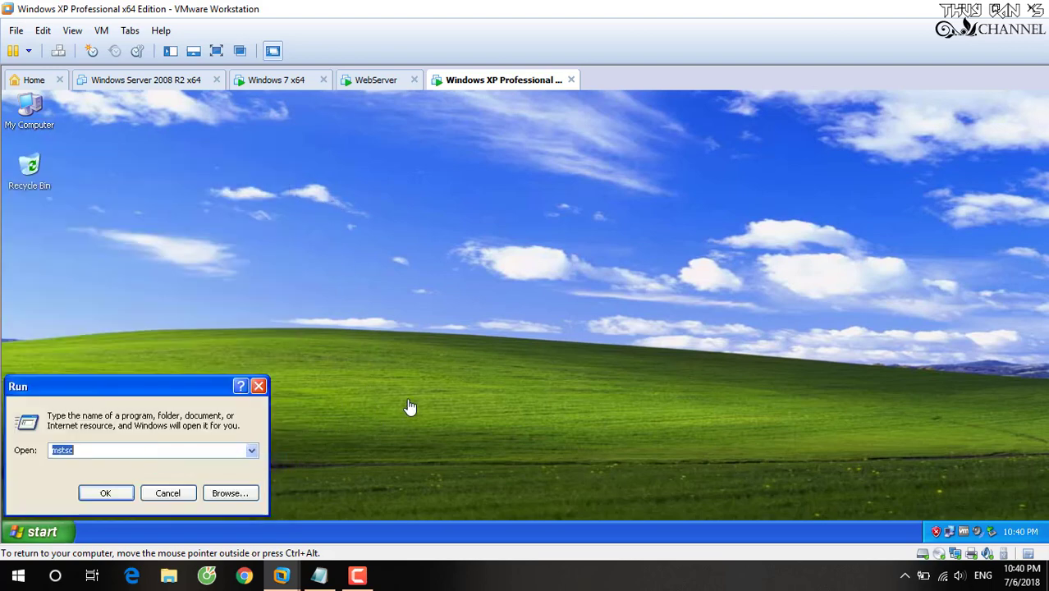
left_click(105, 493)
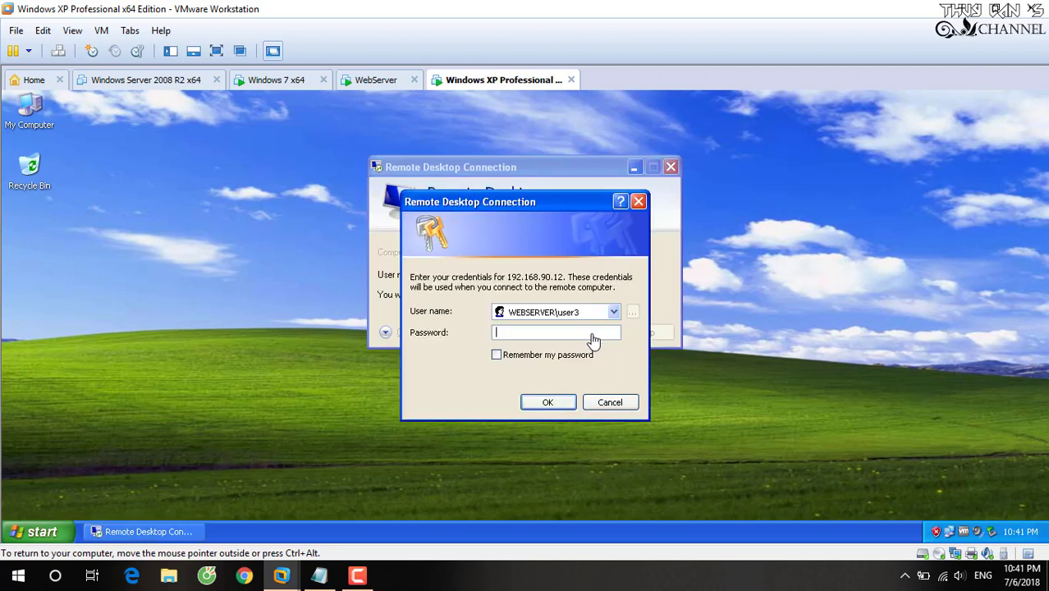
type("•••••")
left_click(547, 402)
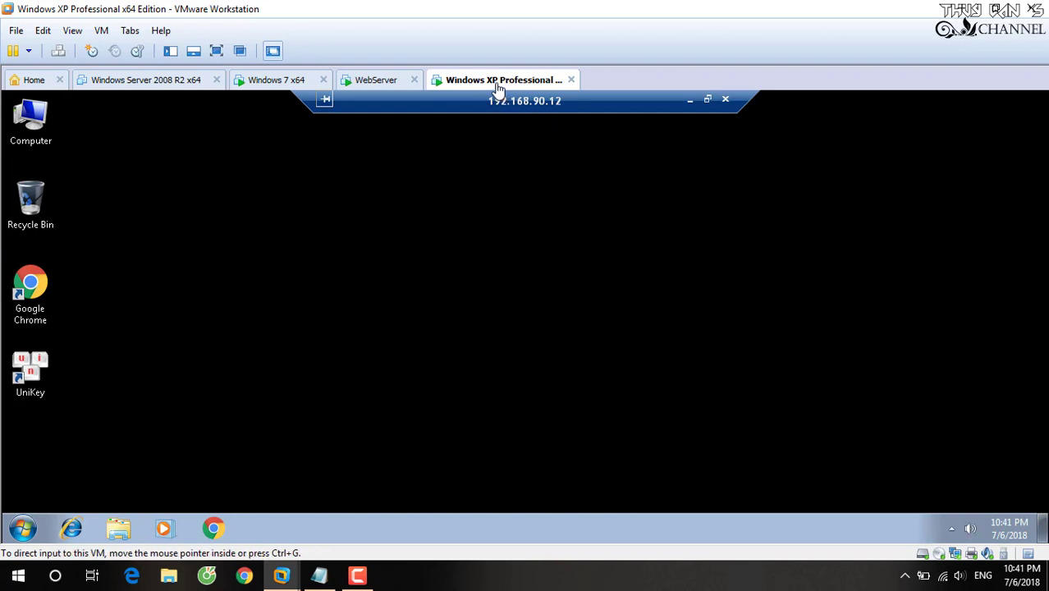
Check the remote Computer's System properties in the XP session, then close them.
right_click(34, 121)
left_click(105, 259)
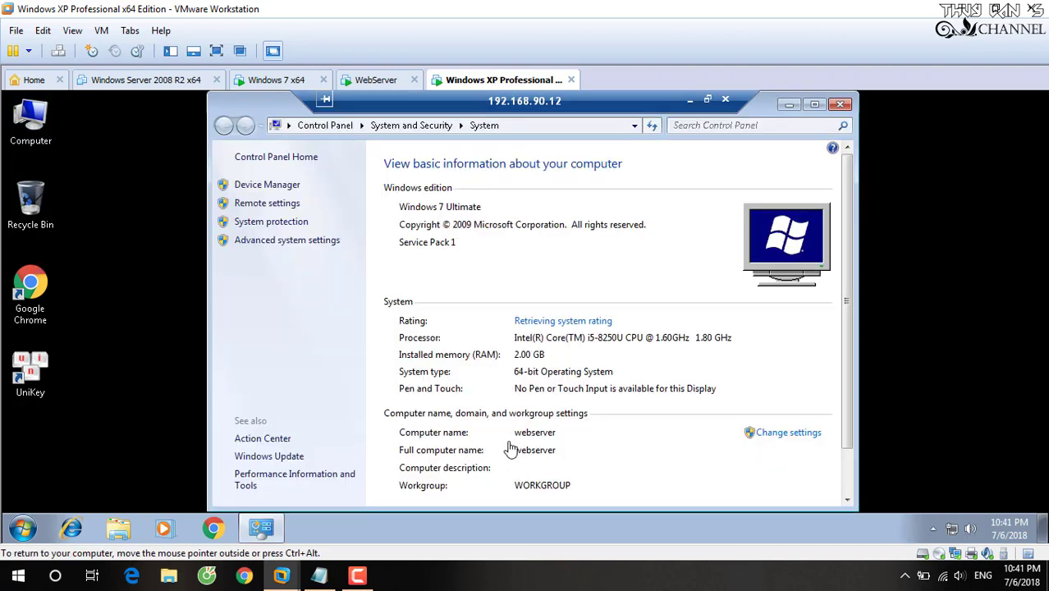
left_click(840, 104)
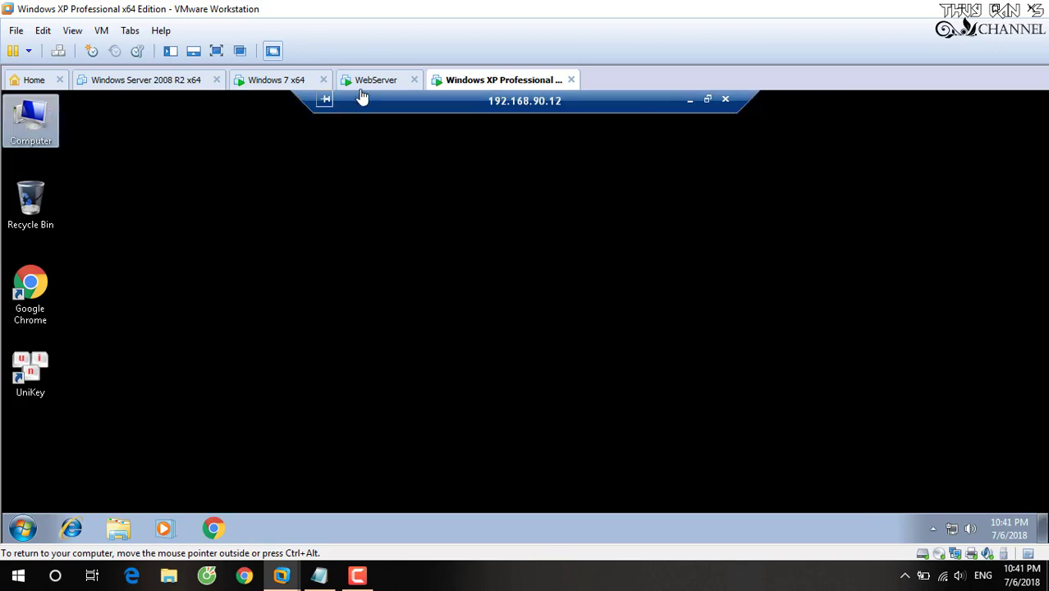
Switch to the WebServer VM, refresh its desktop and bring the Notepad note forward.
left_click(369, 80)
right_click(427, 212)
left_click(470, 257)
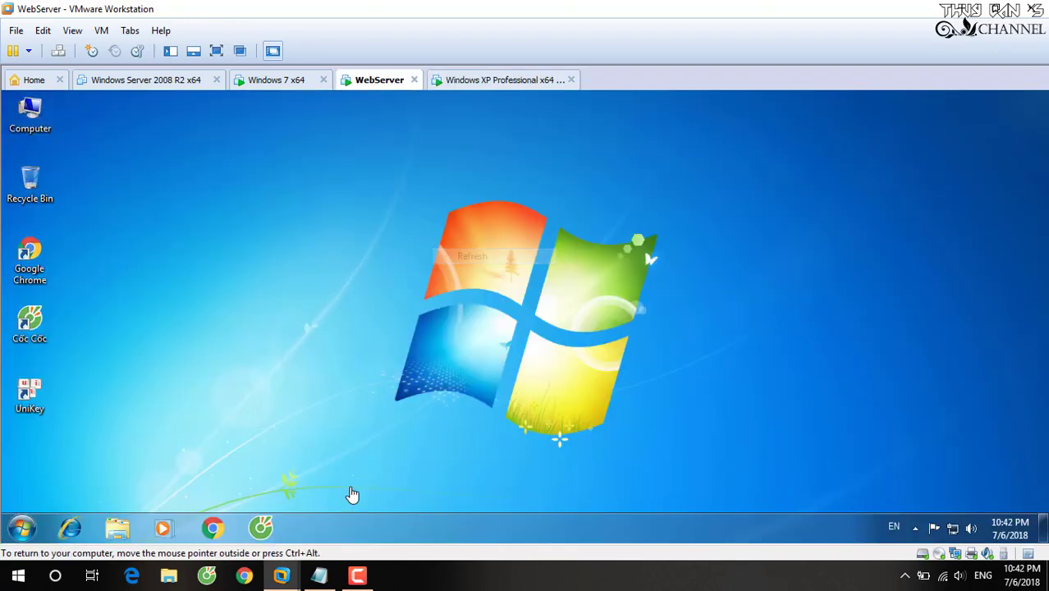
left_click(319, 576)
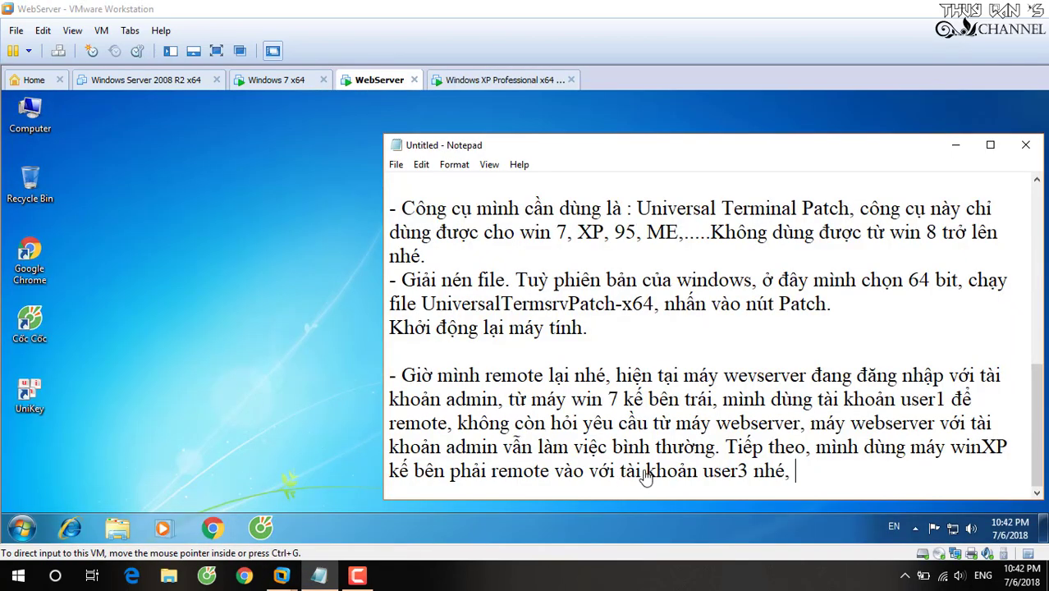
Write that admin still works fine, many computers can remote in at once, then sign off 'Chúc bạn thành công'.
type("may webser")
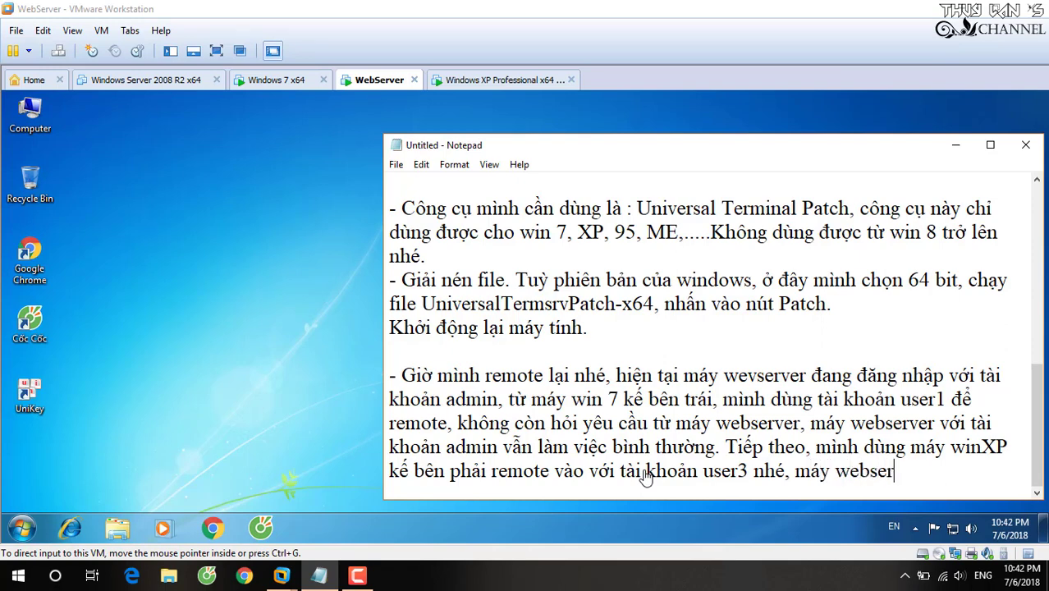
type("ver với")
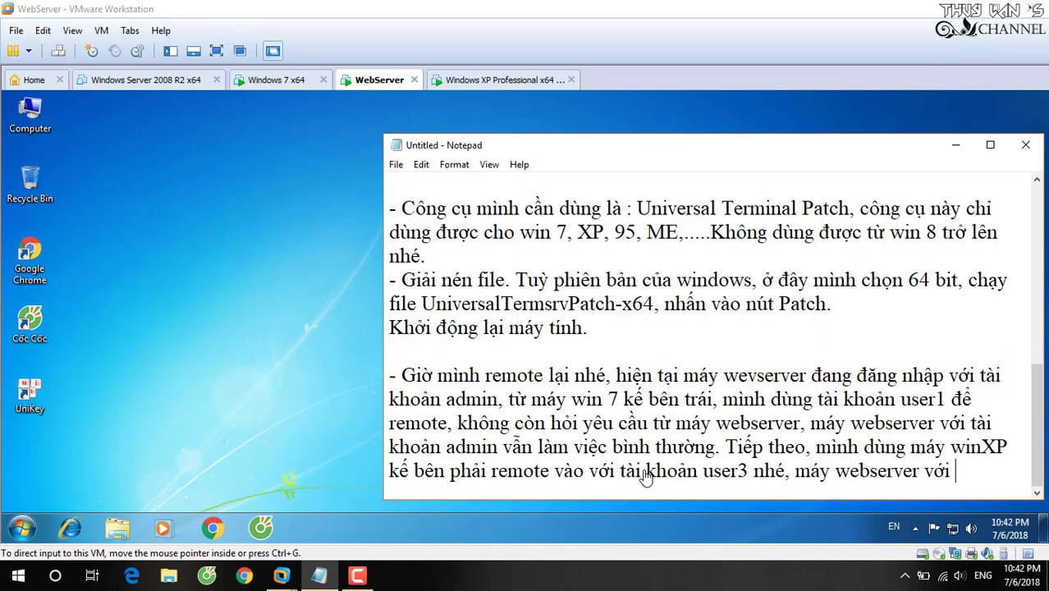
type(" tài khoản admi")
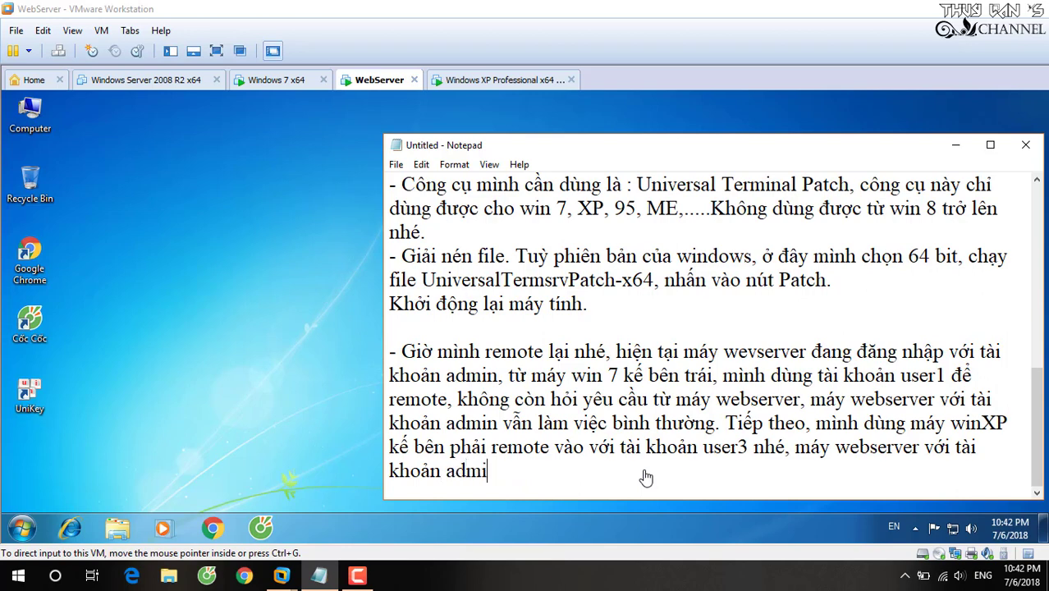
type("n vẫn làm")
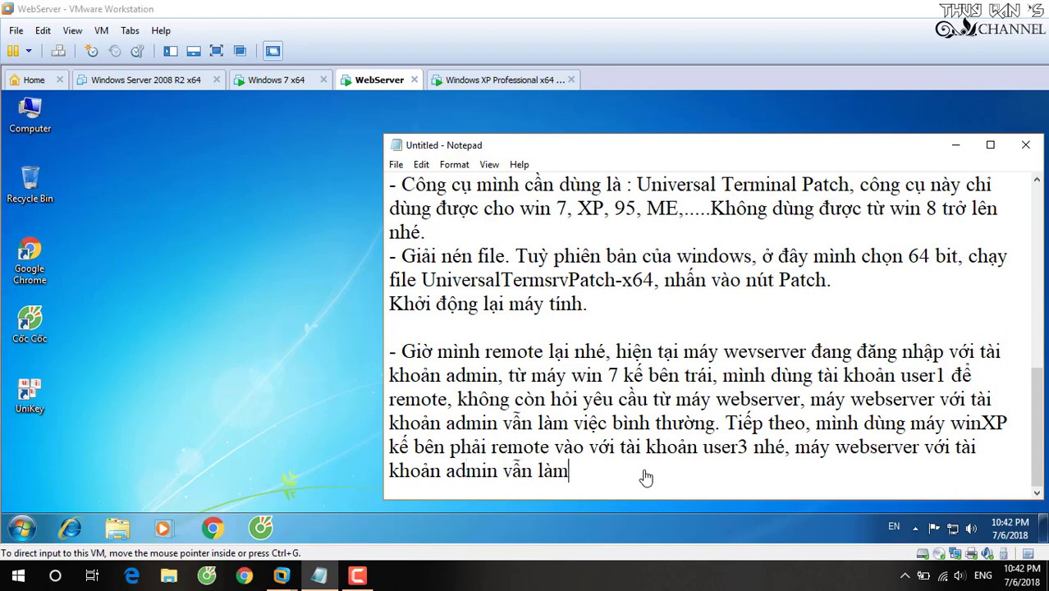
type(" vie")
type("c ok.")
key("Return")
key("Return")
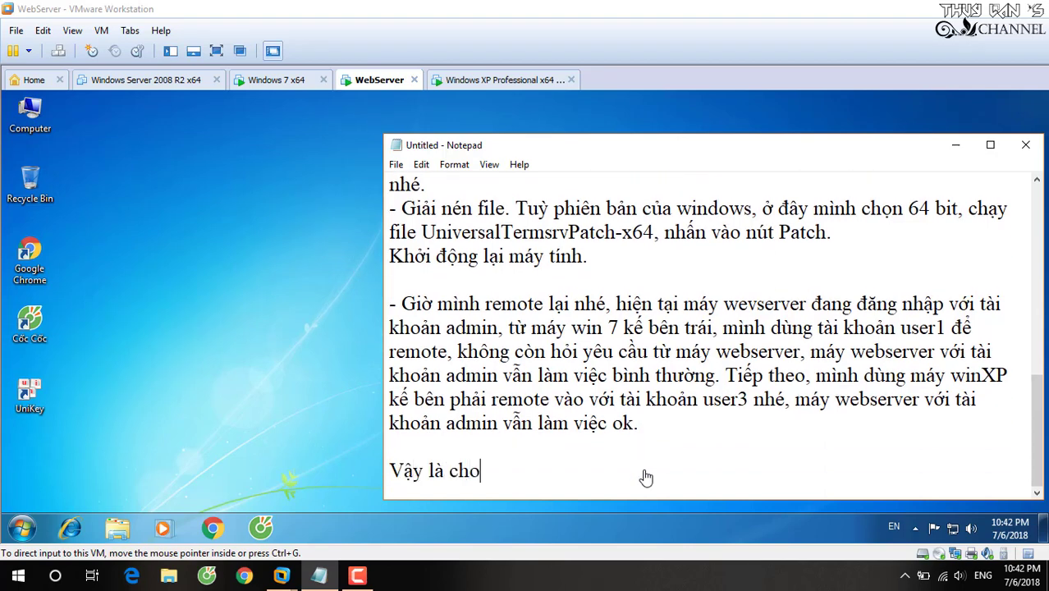
type("Vậy là cho dù có nhieu máy tin")
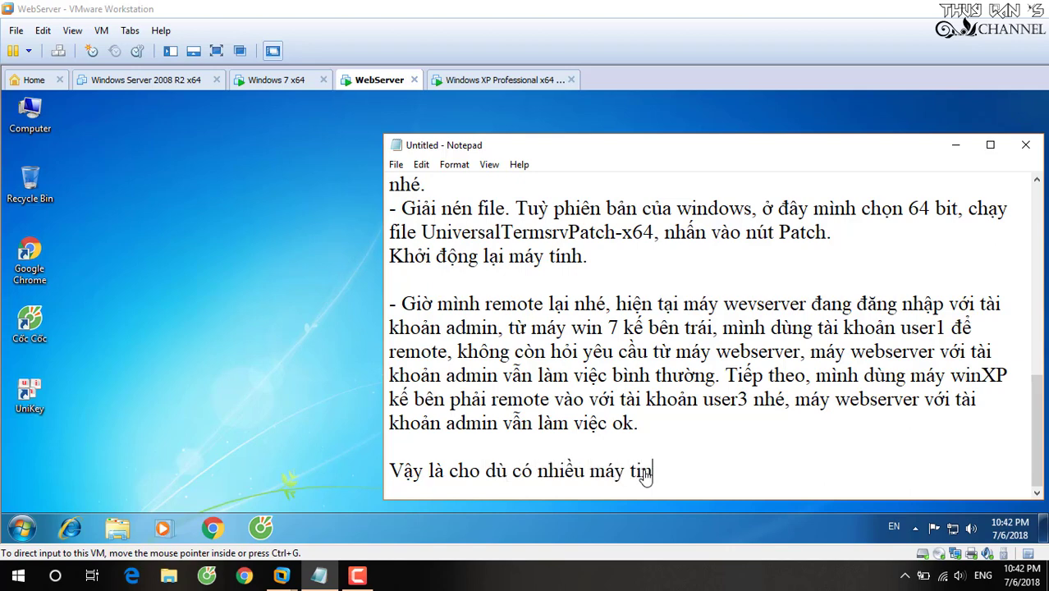
type(" tính khac nhau cu")
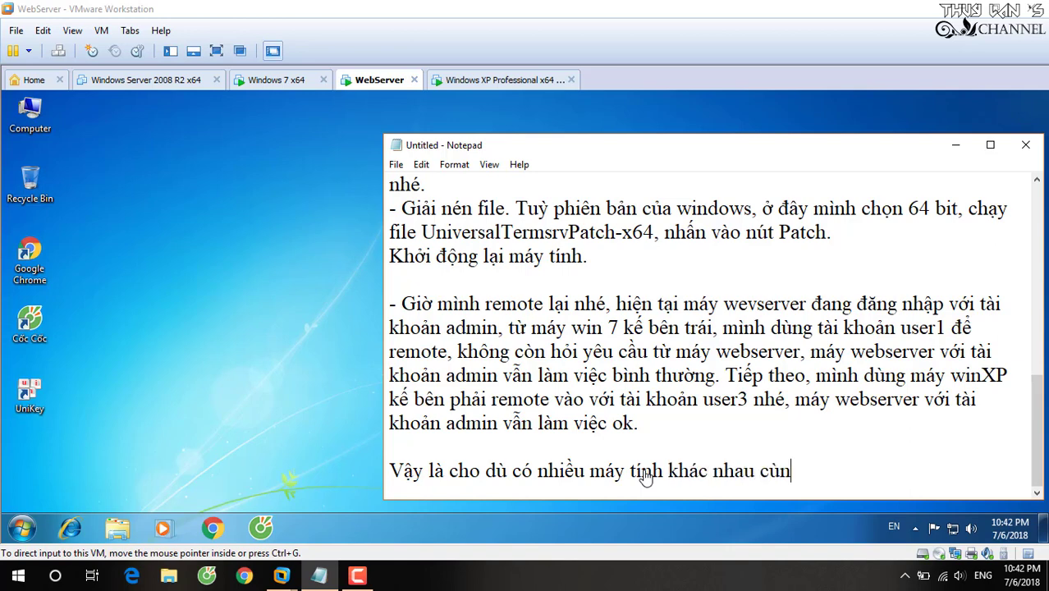
type("ng remote vào 1")
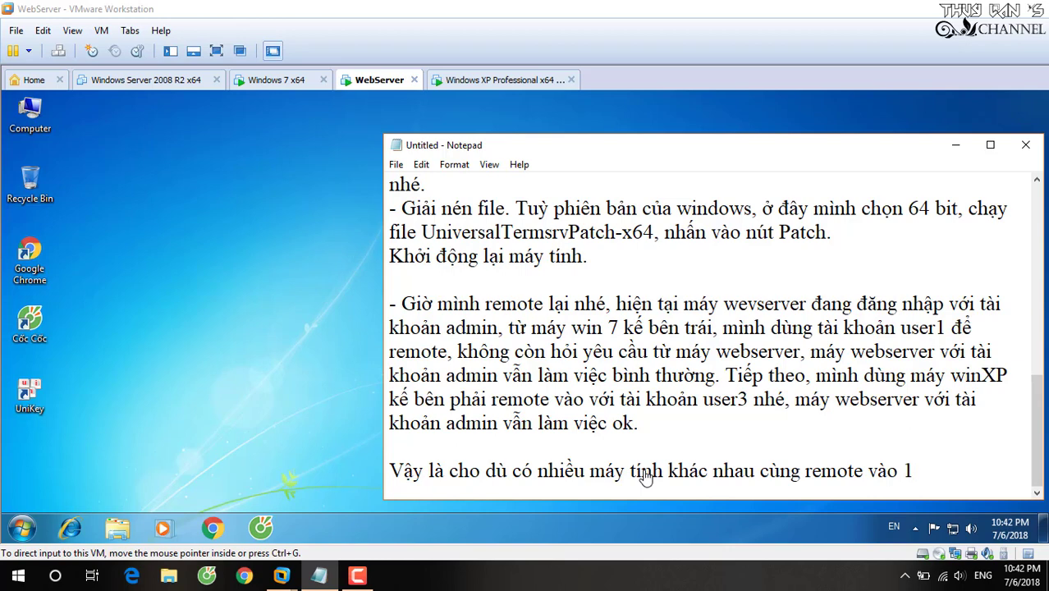
type(" máy tính đều ok, user")
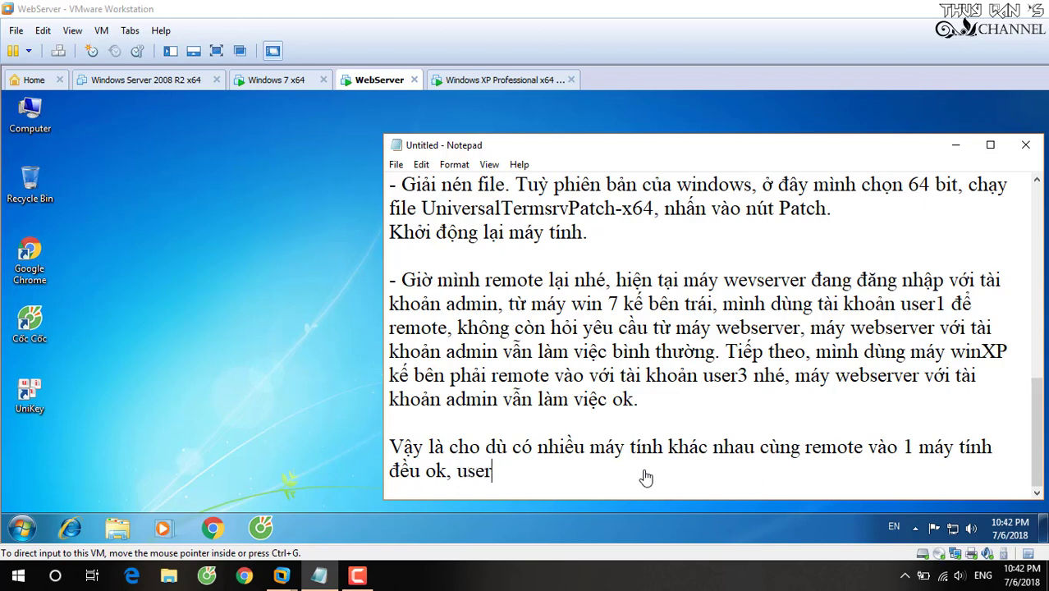
type("n ma")
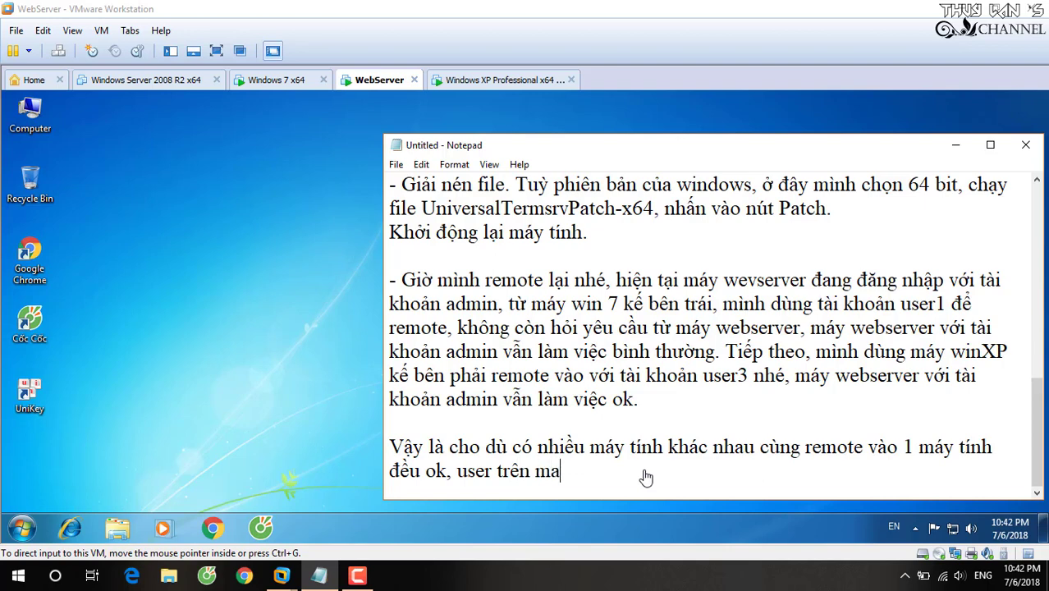
type("y tính ")
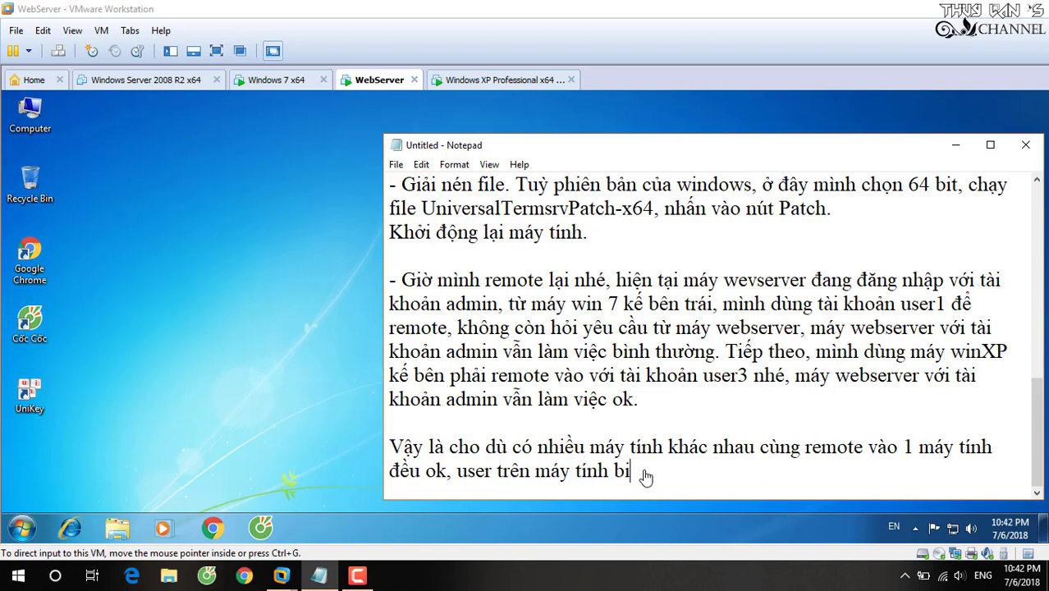
type("bị remote va")
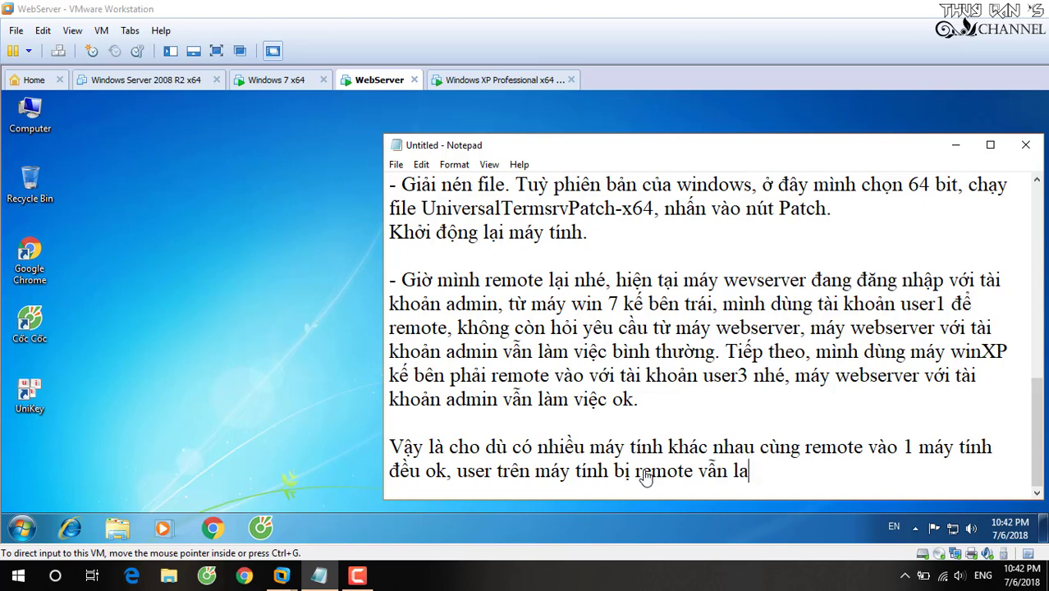
type("n làm viê")
type("c bìn")
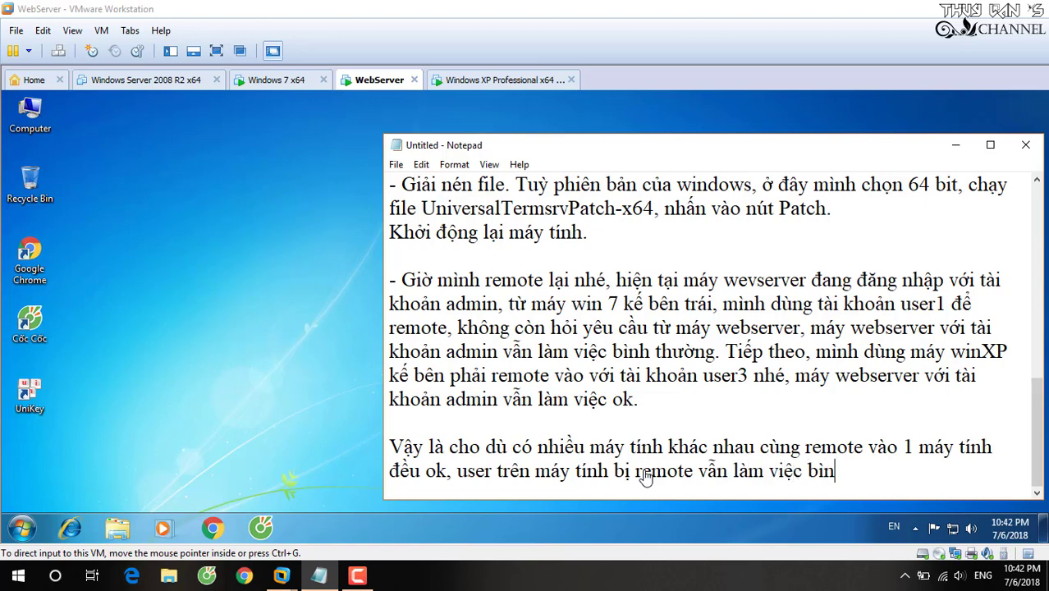
type("h thường. :)")
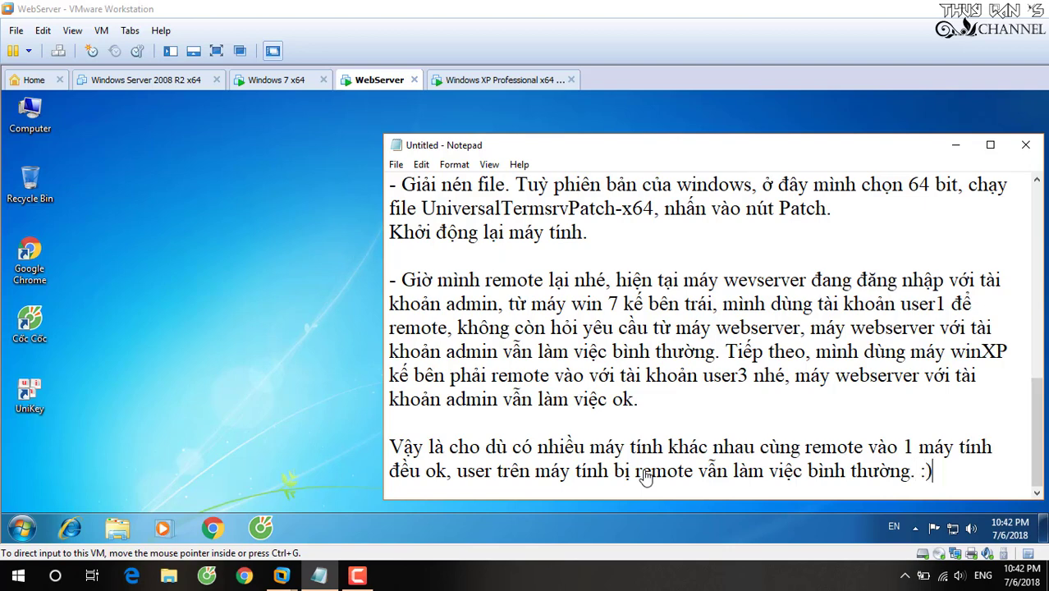
key("Return")
key("Return")
type("C")
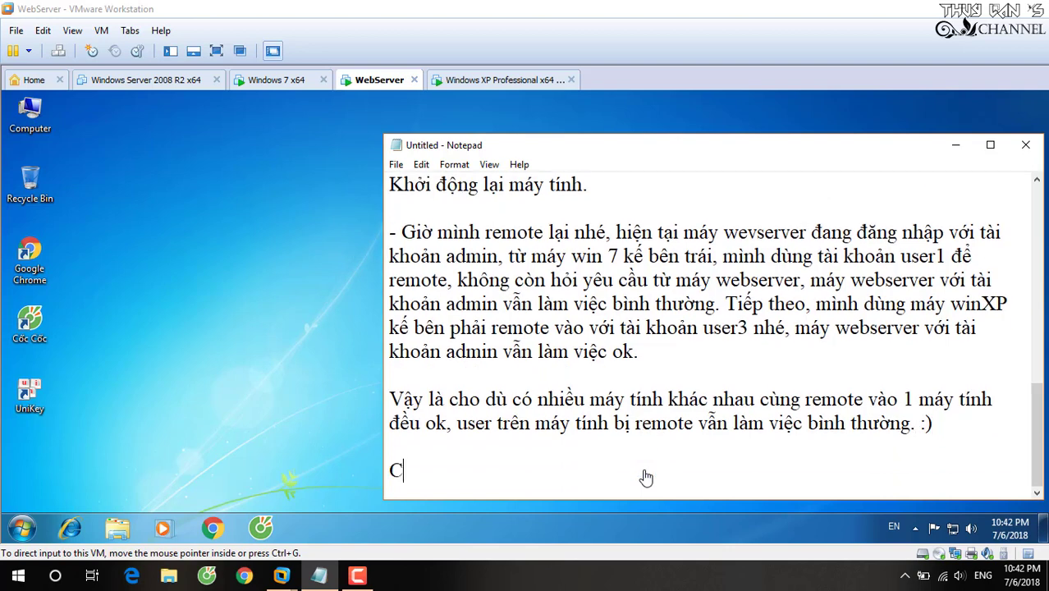
type("húc ba")
type("n tha")
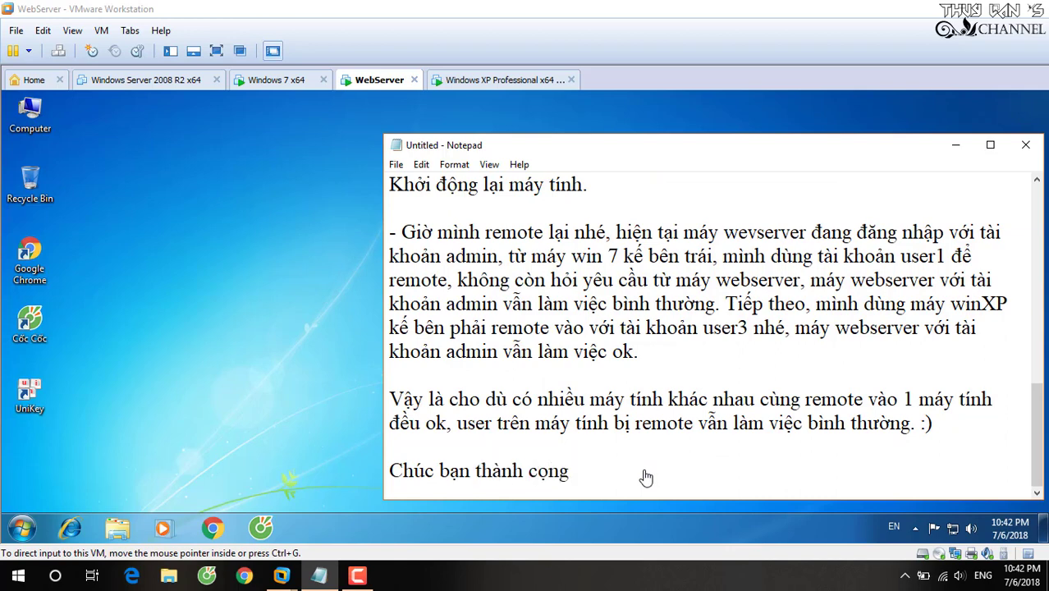
key("BackSpace")
key("BackSpace")
key("BackSpace")
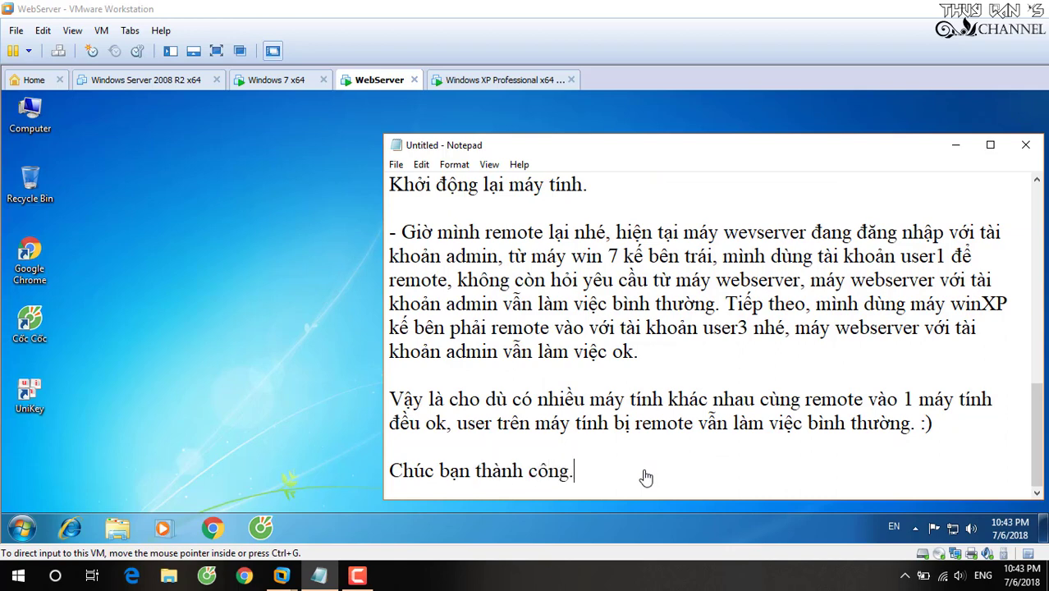